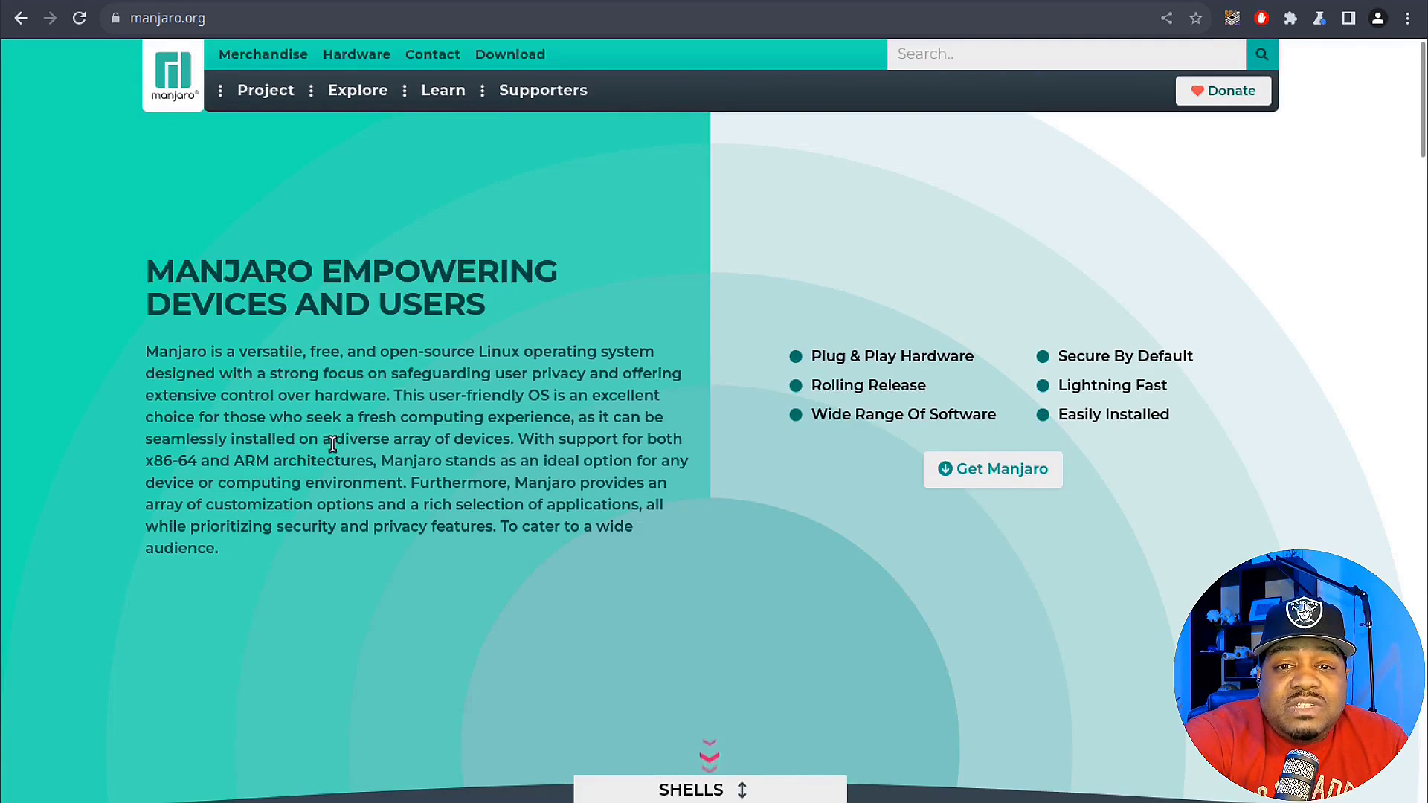
# Open the Manjaro download page and choose the X86_64 architecture
pyautogui.scroll(-1, 333, 444)
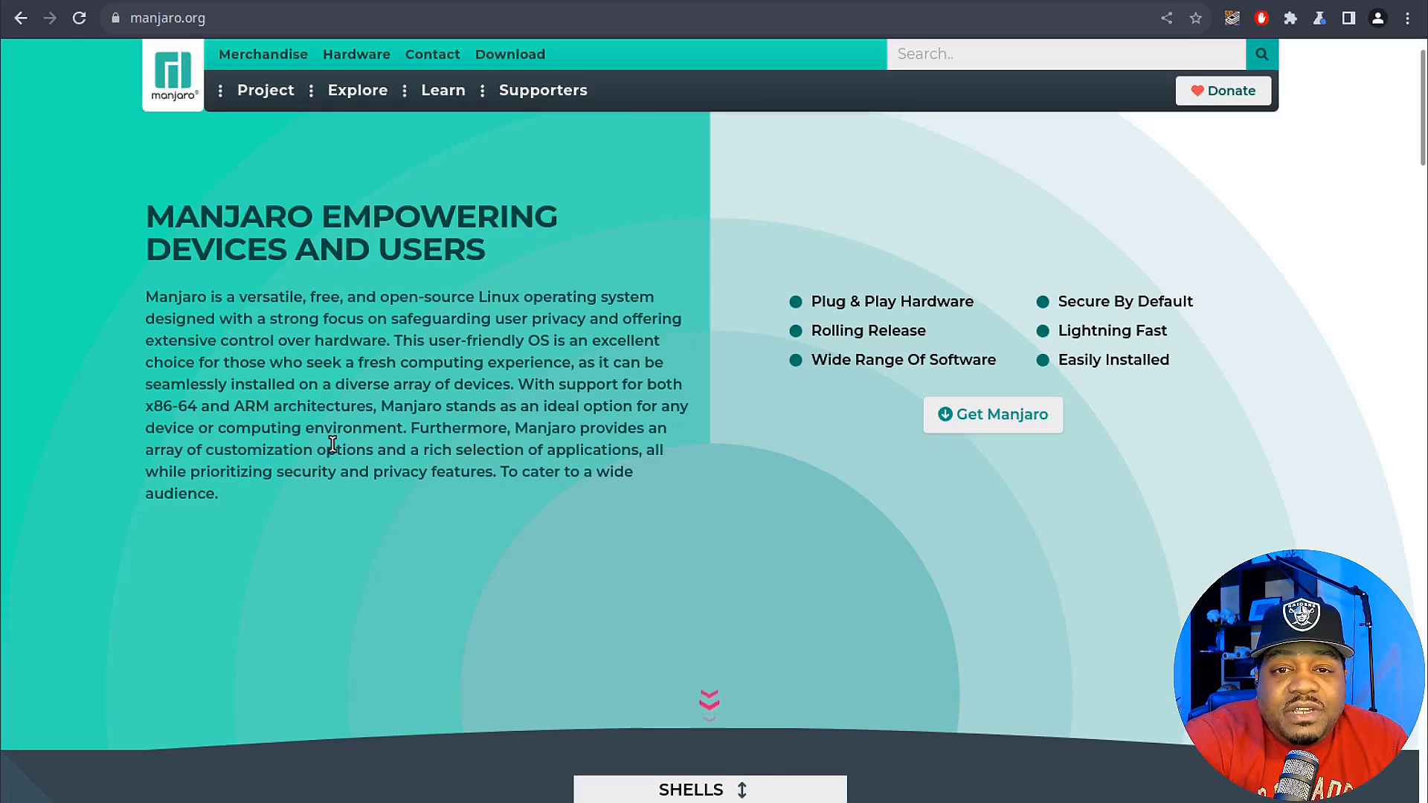
pyautogui.scroll(-1, 332, 444)
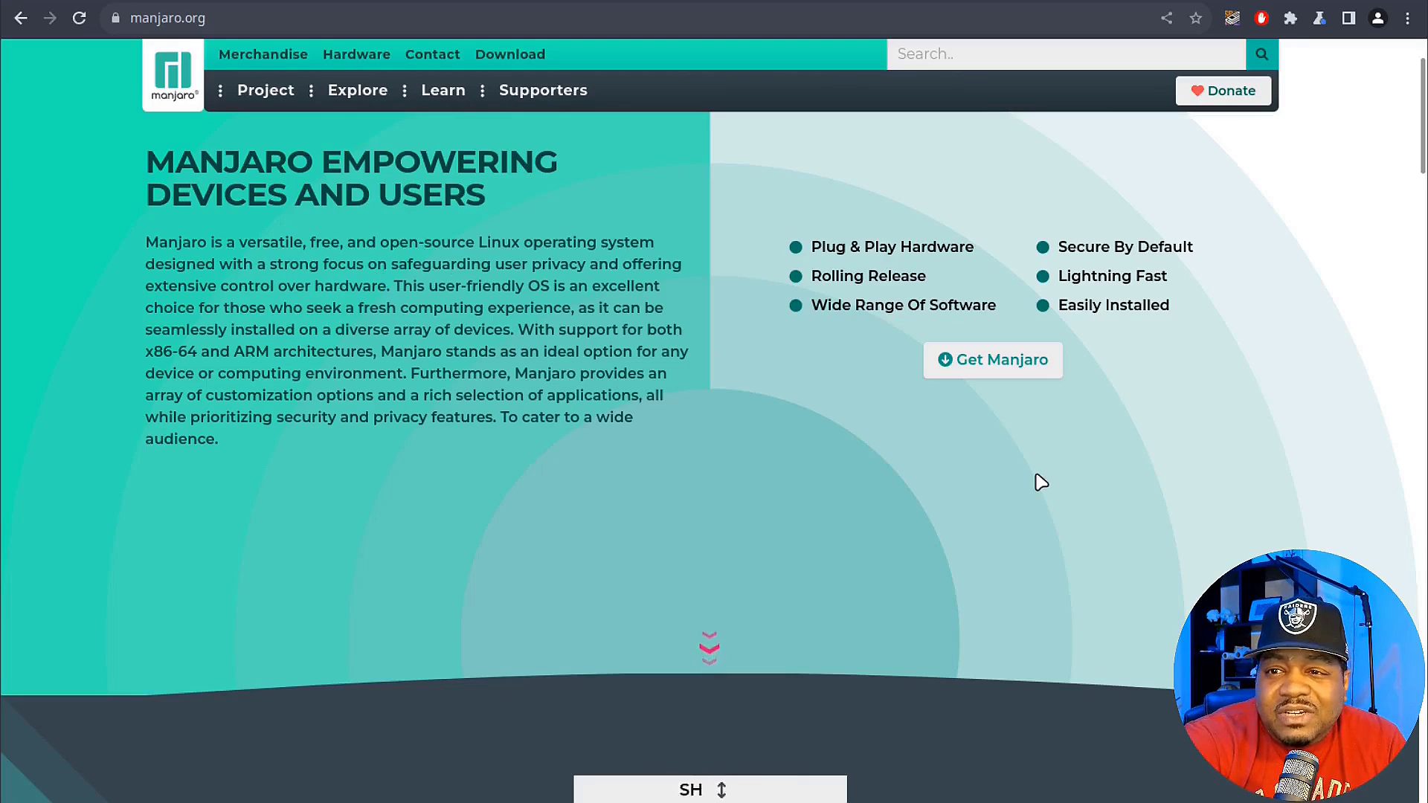
pyautogui.click(506, 60)
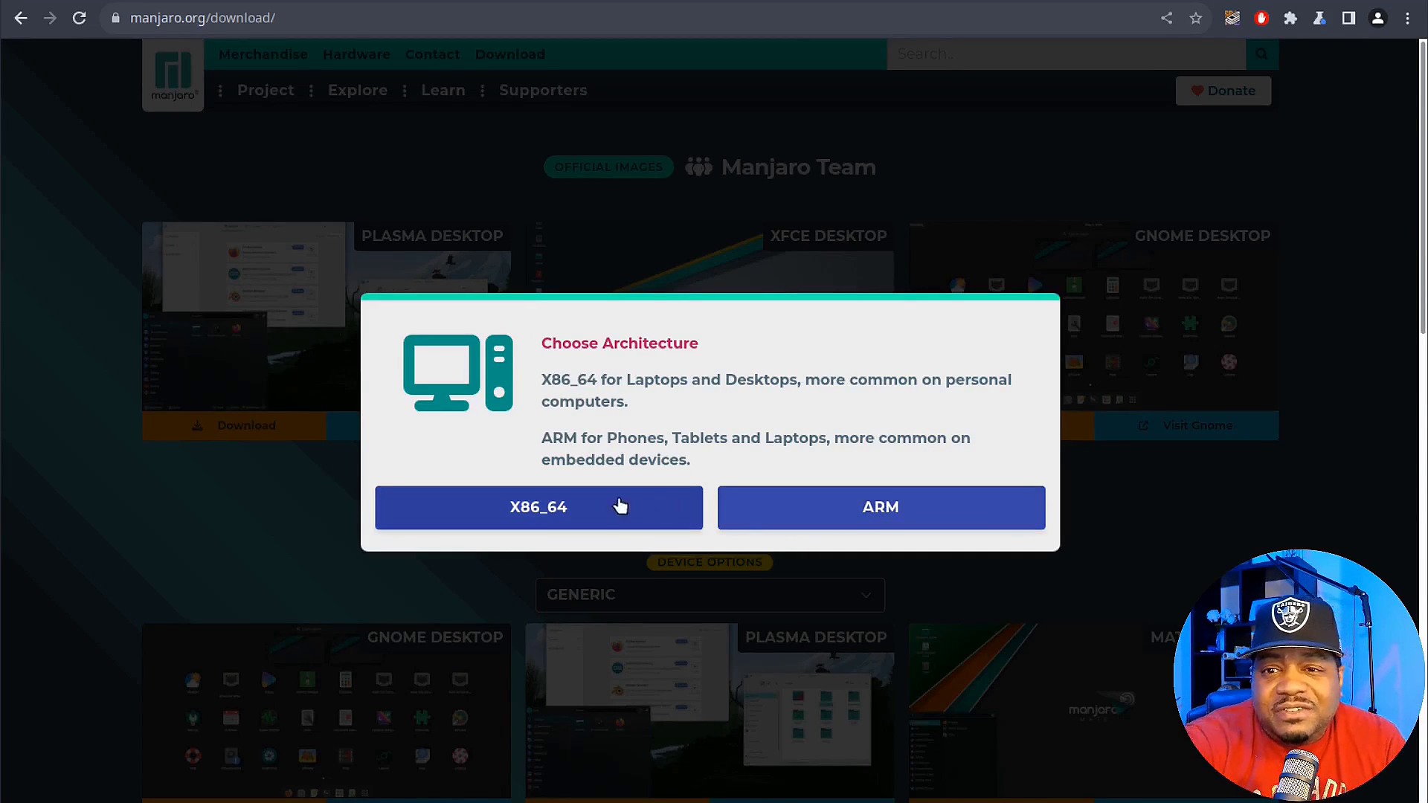
pyautogui.click(549, 513)
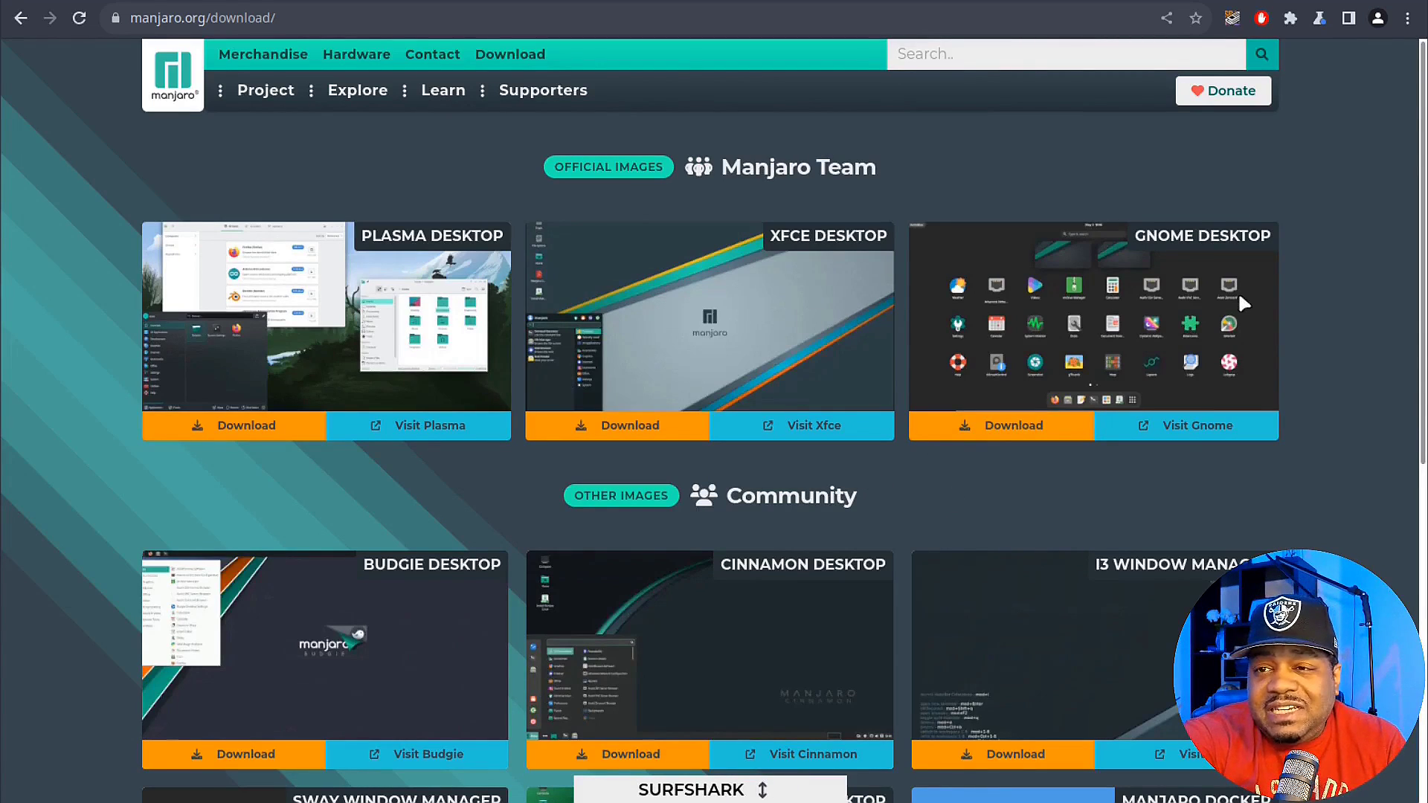
# Look over the official and community images, and compare the Minimal and Full variants in the Xfce desktop's download options
pyautogui.scroll(-1, 1216, 302)
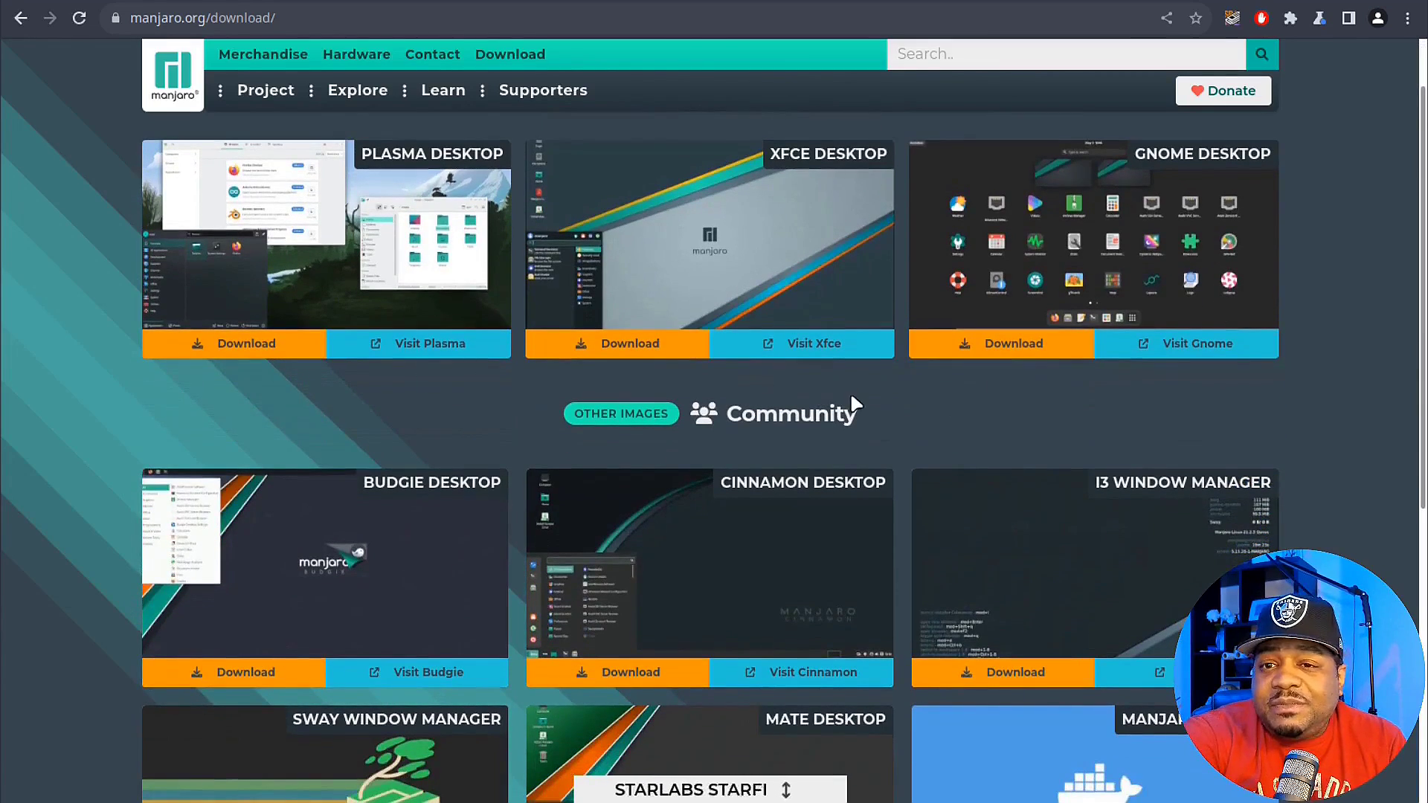
pyautogui.scroll(-2, 923, 396)
pyautogui.scroll(1, 924, 395)
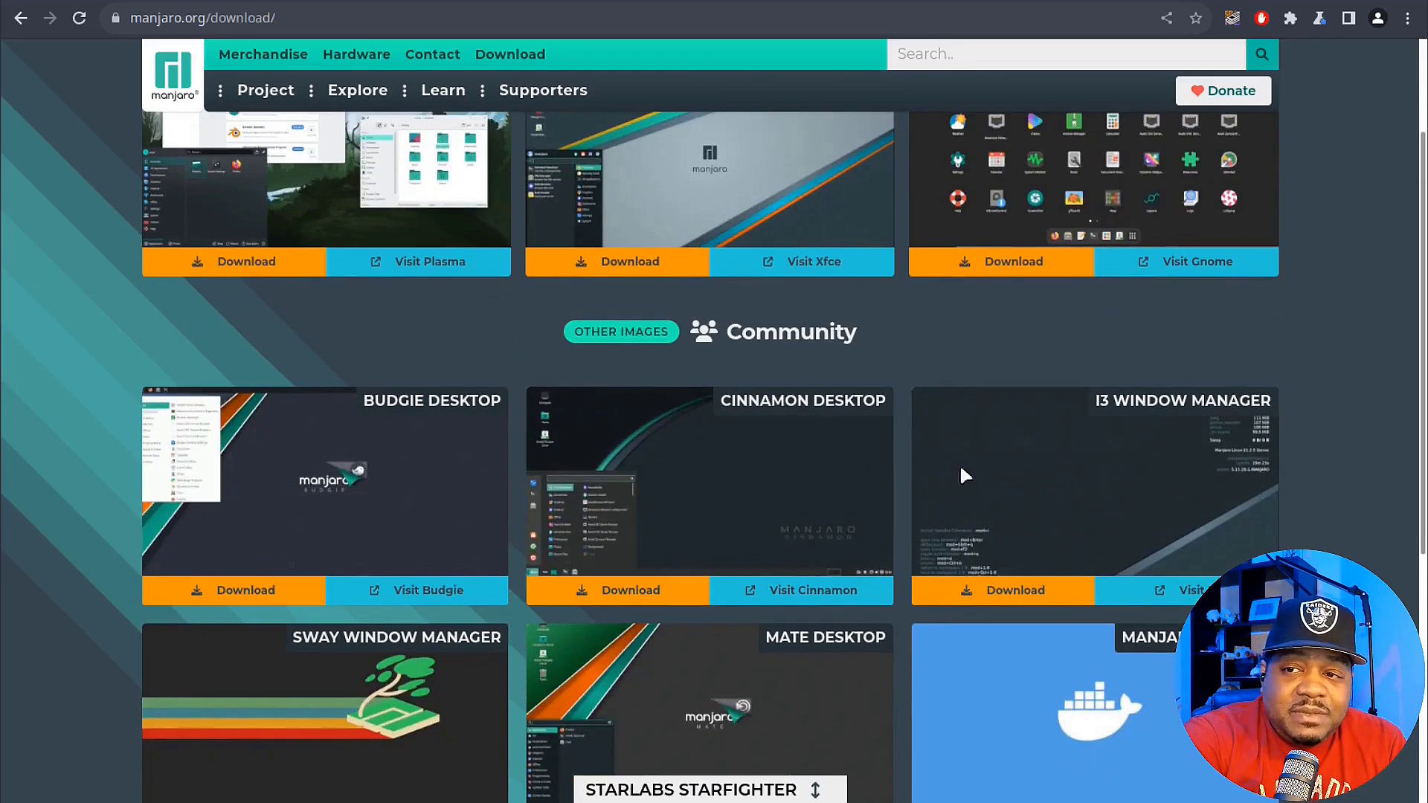
pyautogui.scroll(-1, 1126, 475)
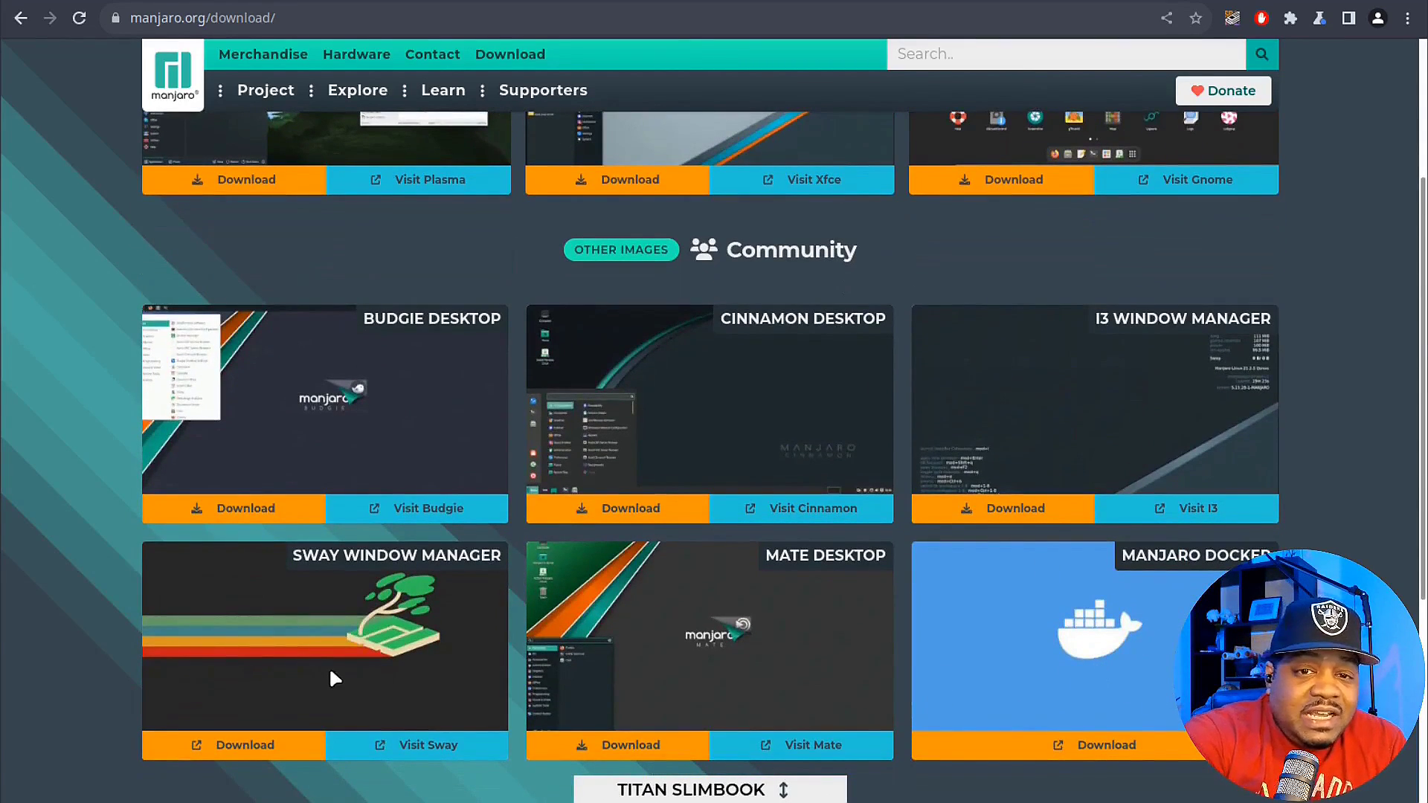
pyautogui.scroll(-3, 624, 631)
pyautogui.scroll(6, 727, 627)
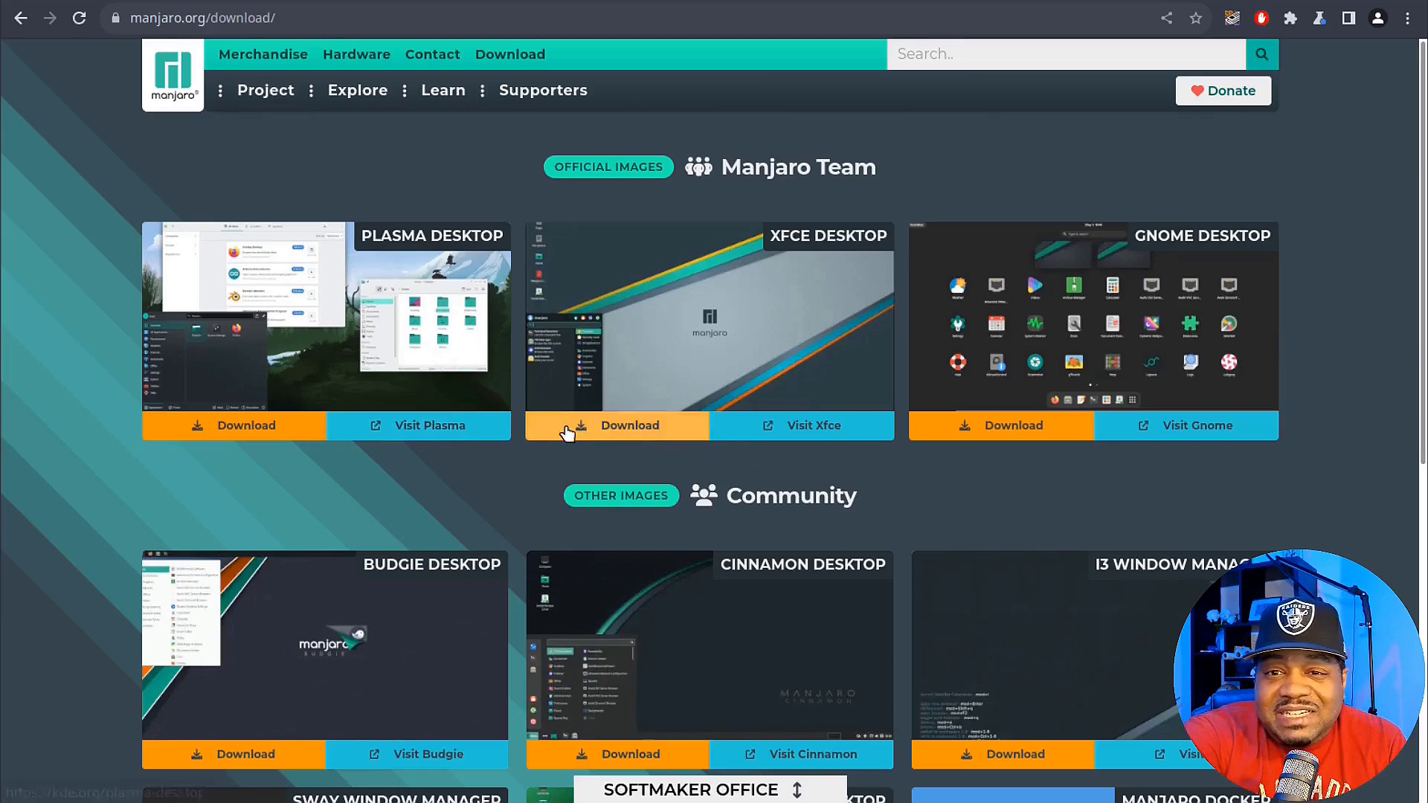
pyautogui.click(623, 429)
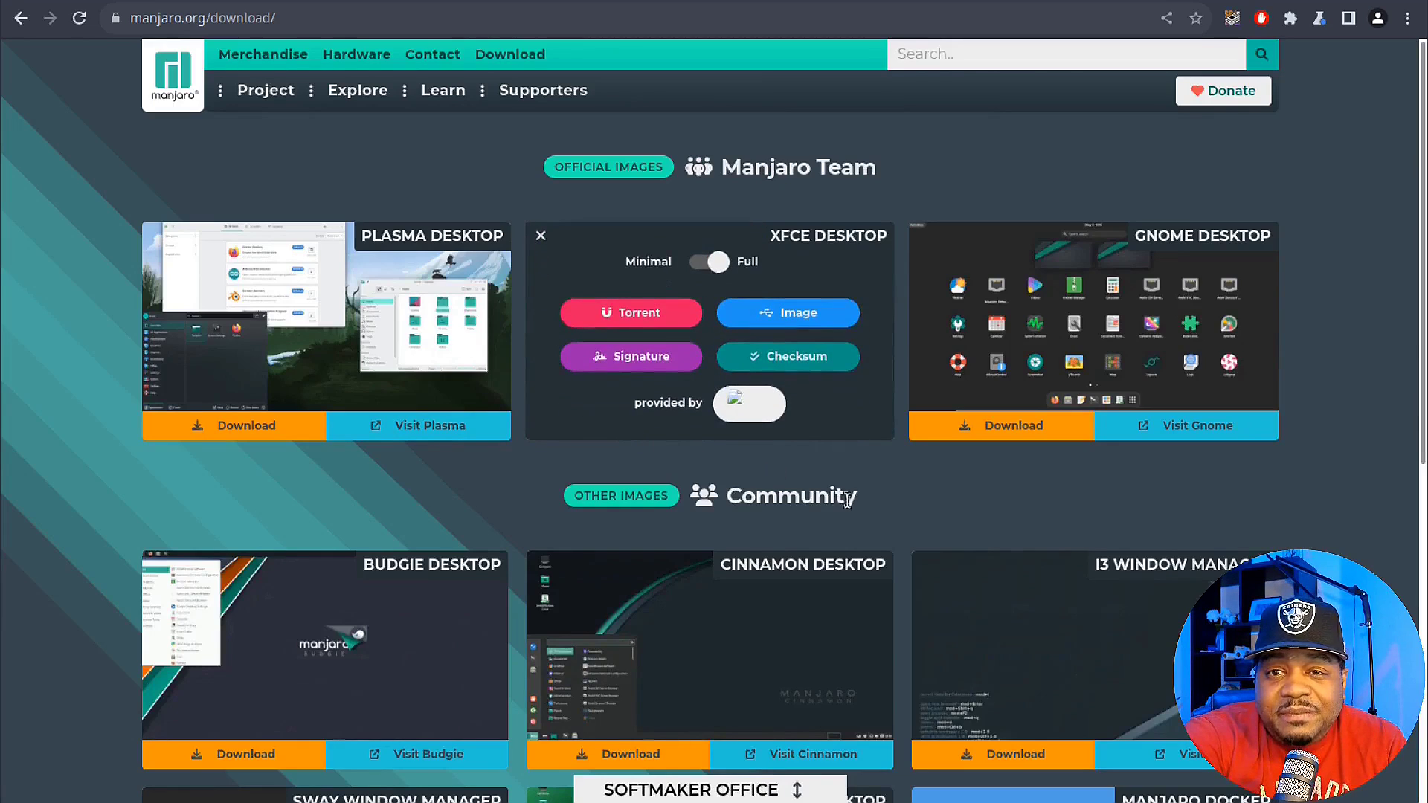
pyautogui.click(716, 266)
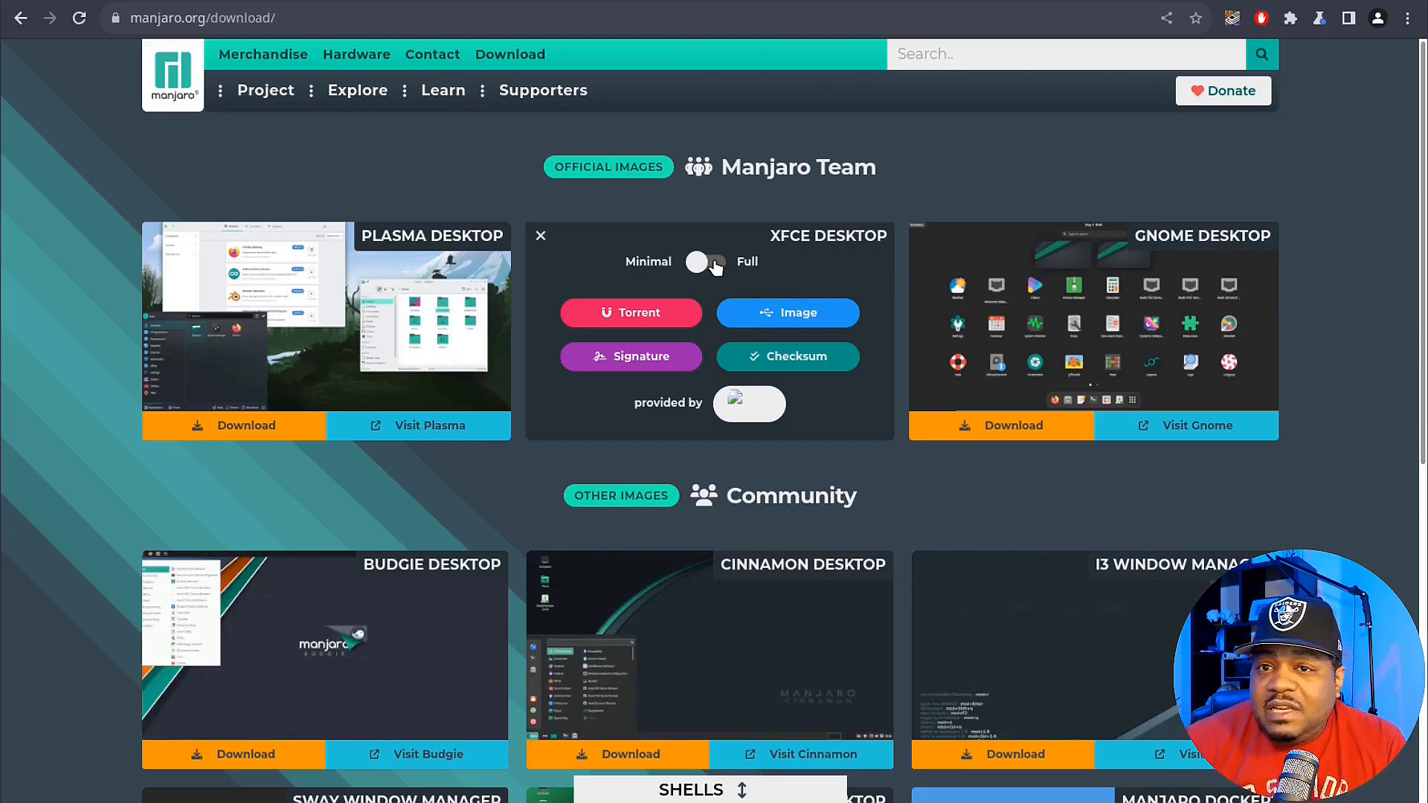
pyautogui.click(717, 266)
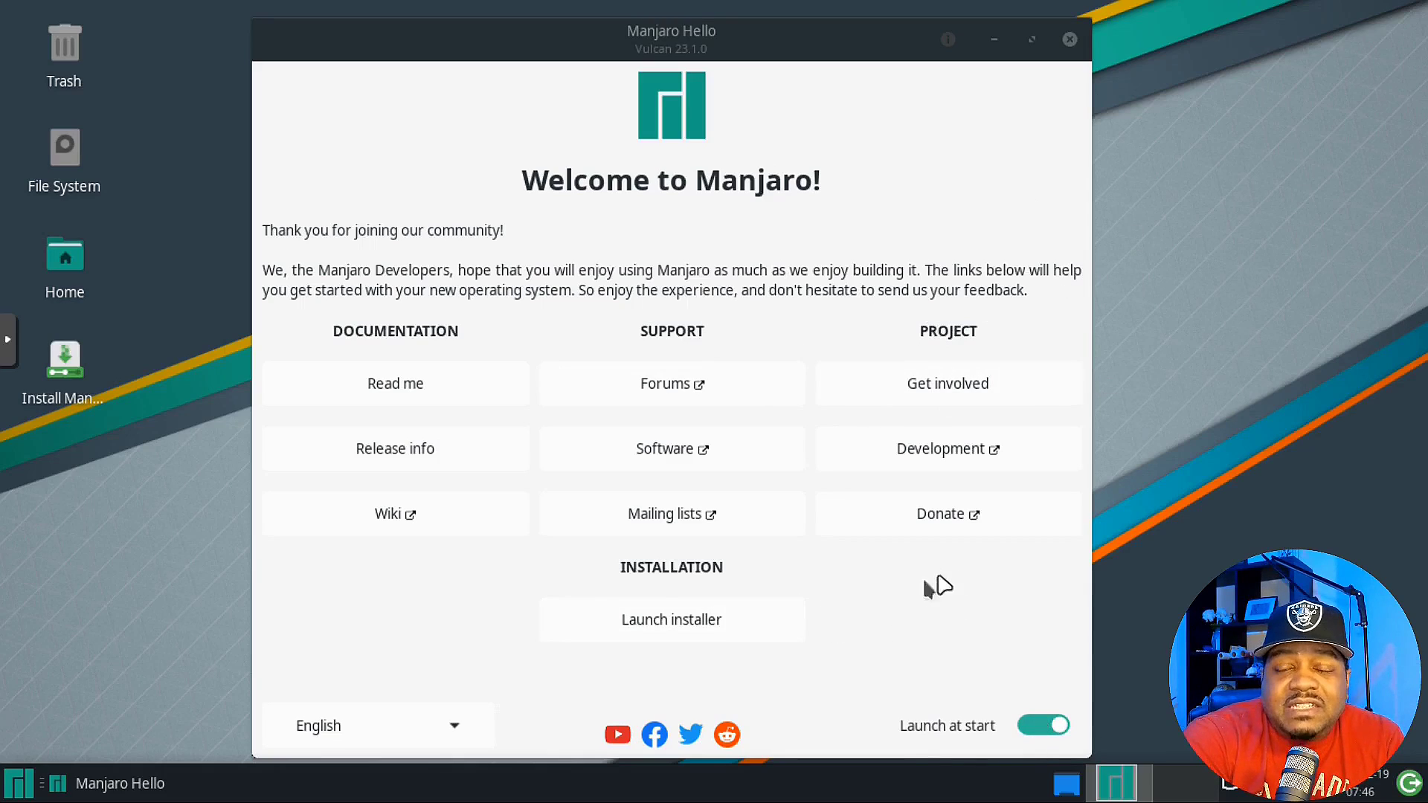
# Launch the Manjaro installer and accept American English, the Los Angeles time zone and the default English (US) keyboard layout
pyautogui.click(680, 631)
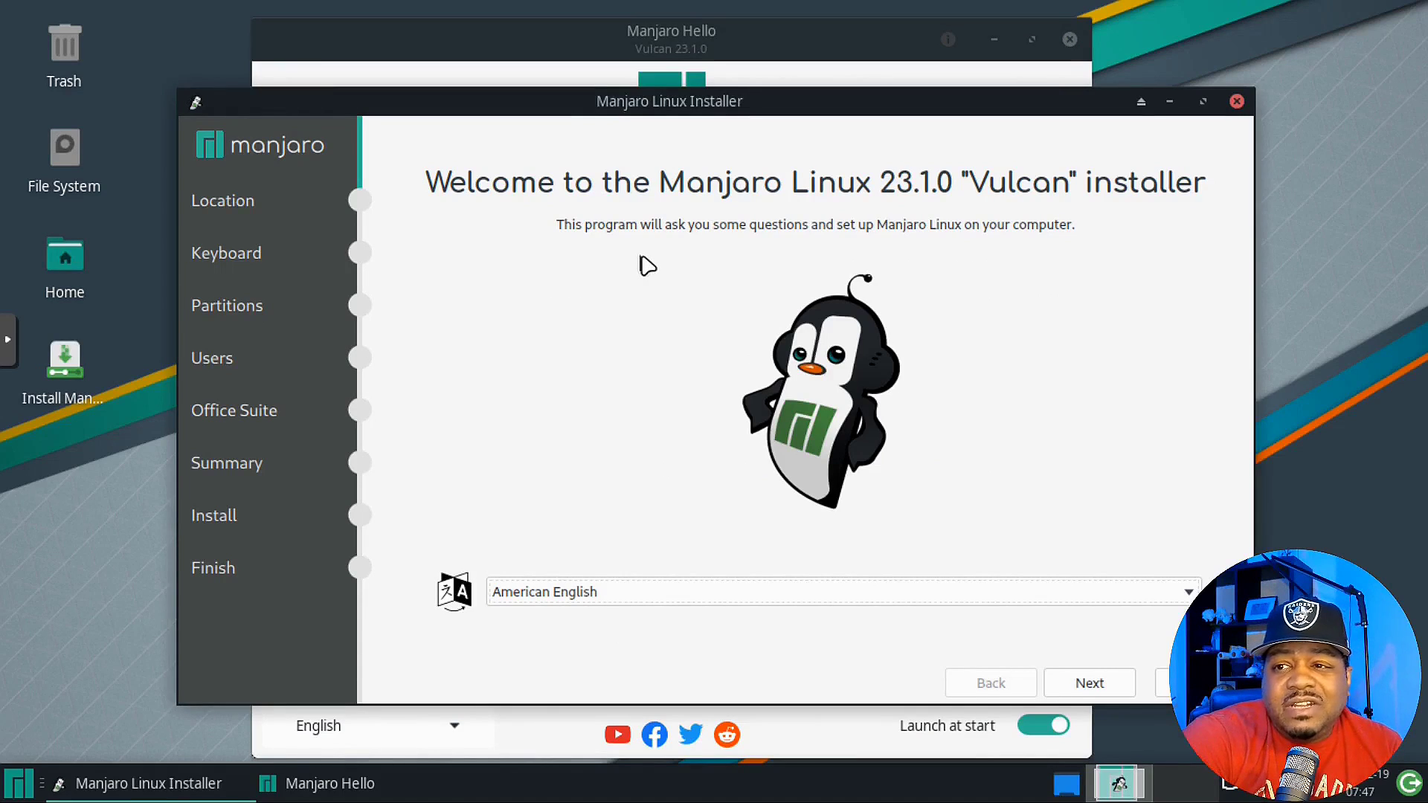
pyautogui.click(1097, 686)
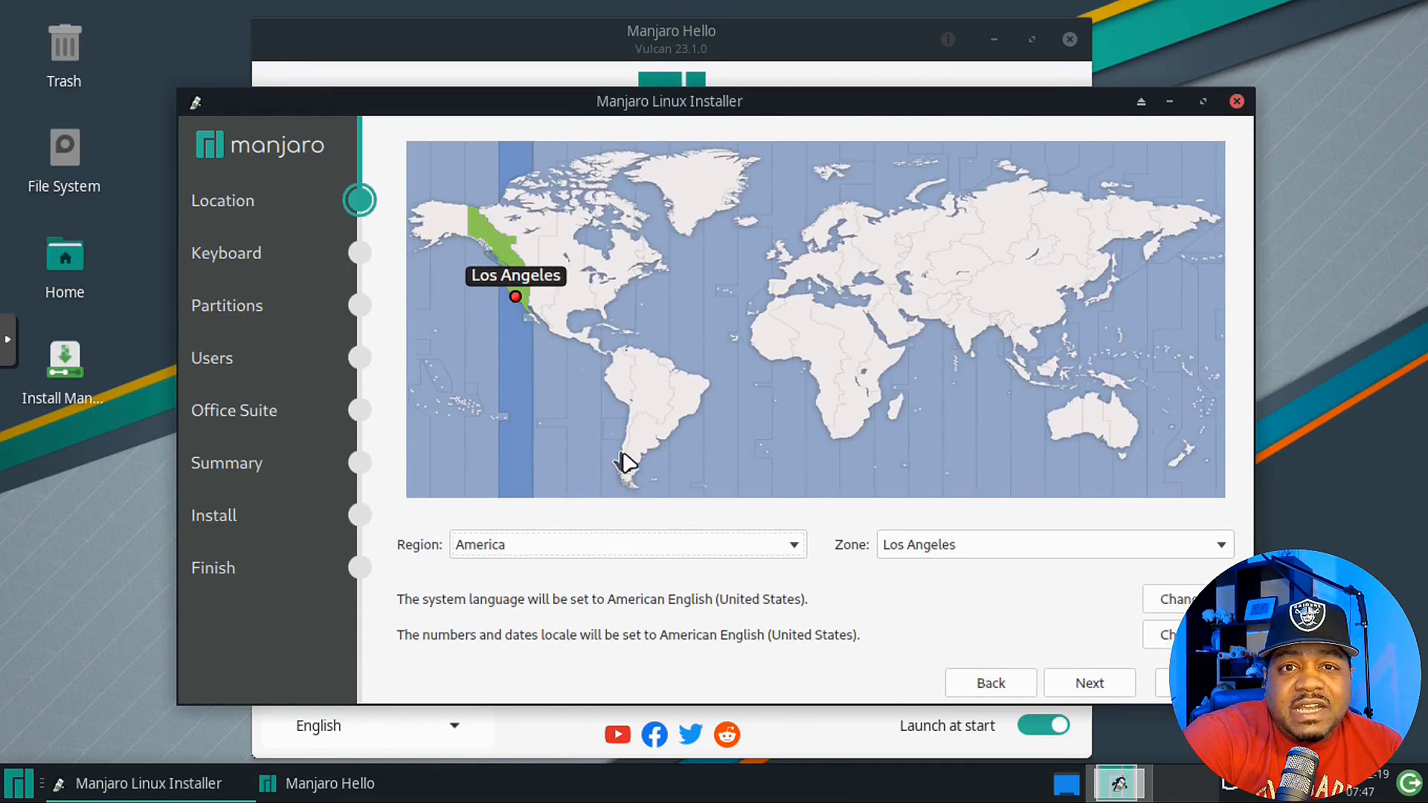
pyautogui.click(1099, 686)
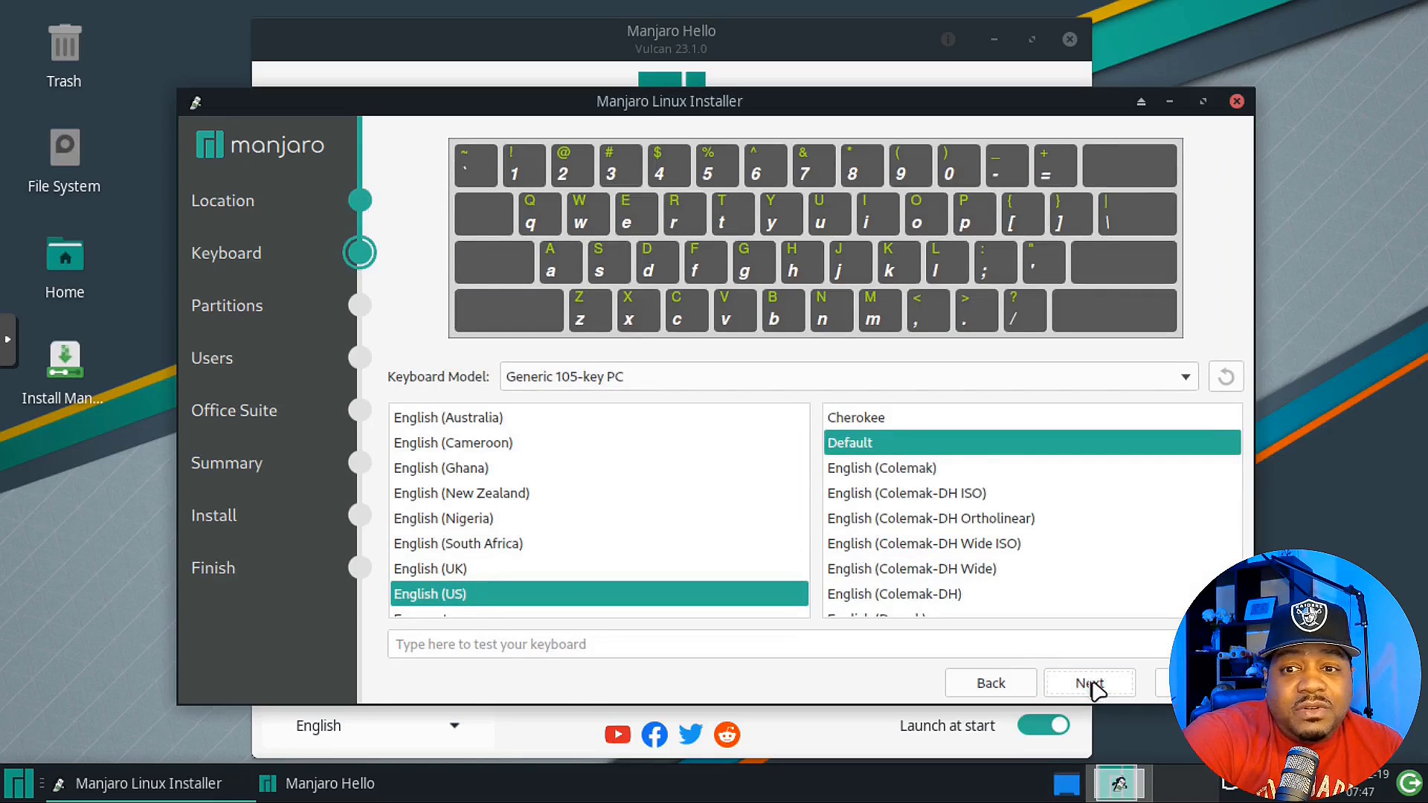
pyautogui.click(1097, 686)
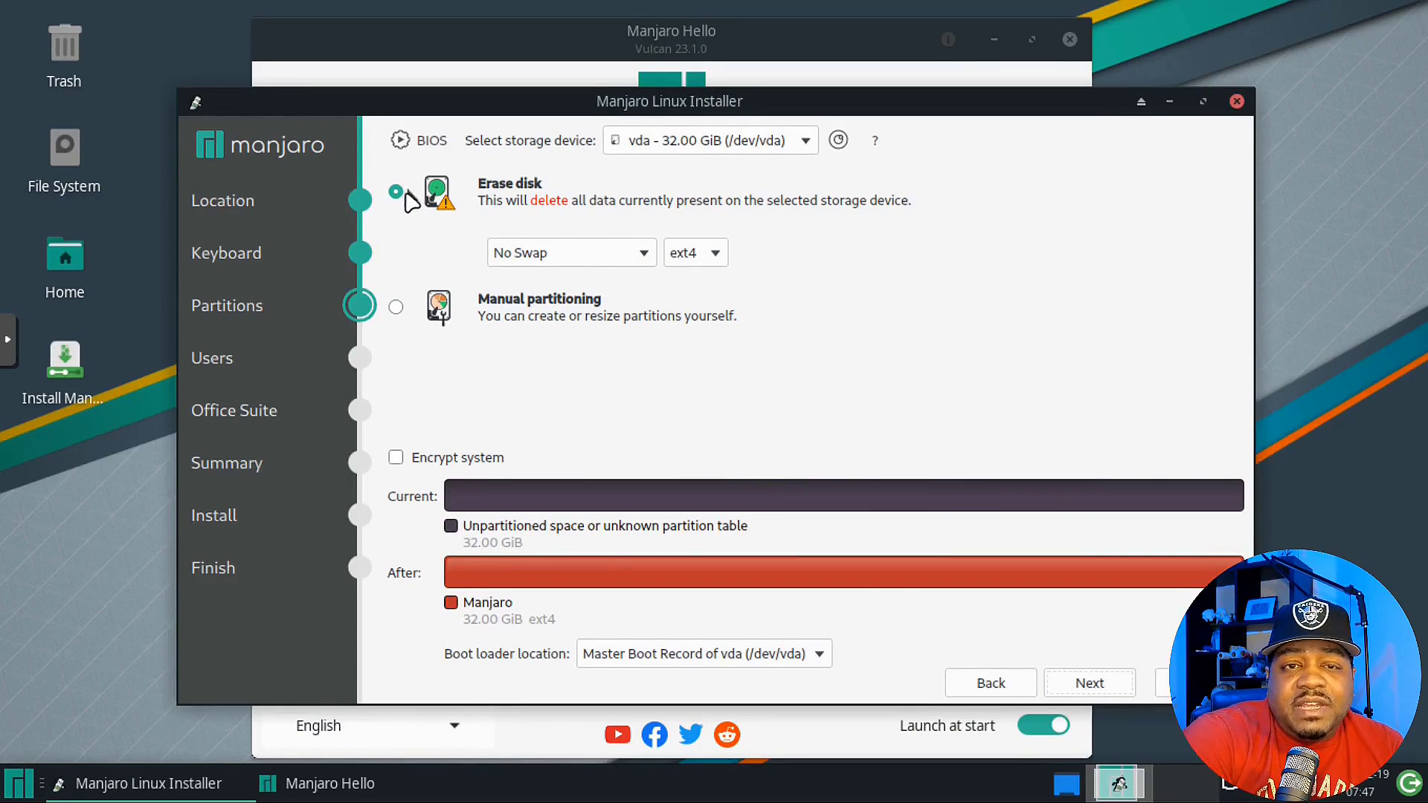
# Set the disk erase to use Swap to file with ext4 and no system encryption, and continue to the user settings
pyautogui.click(646, 255)
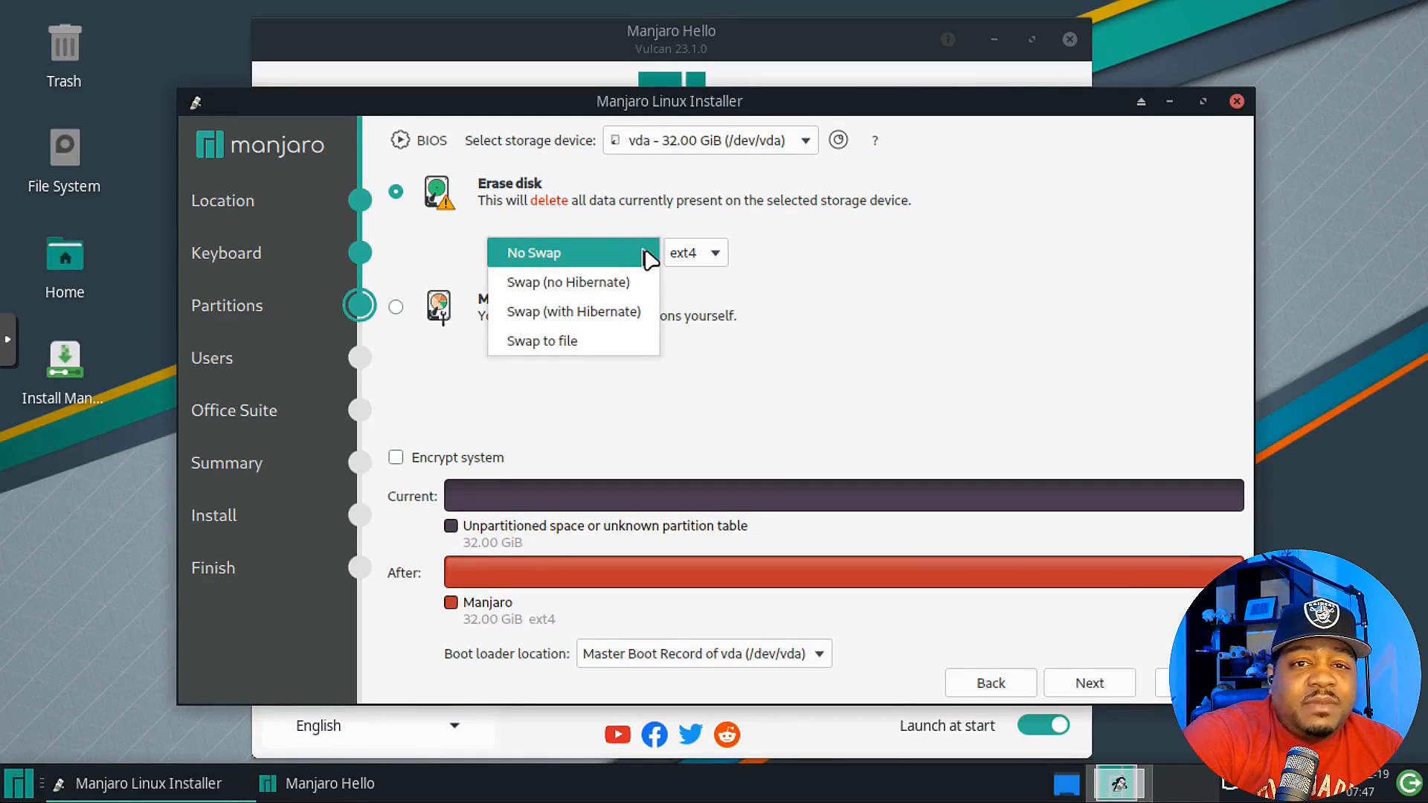
pyautogui.click(592, 342)
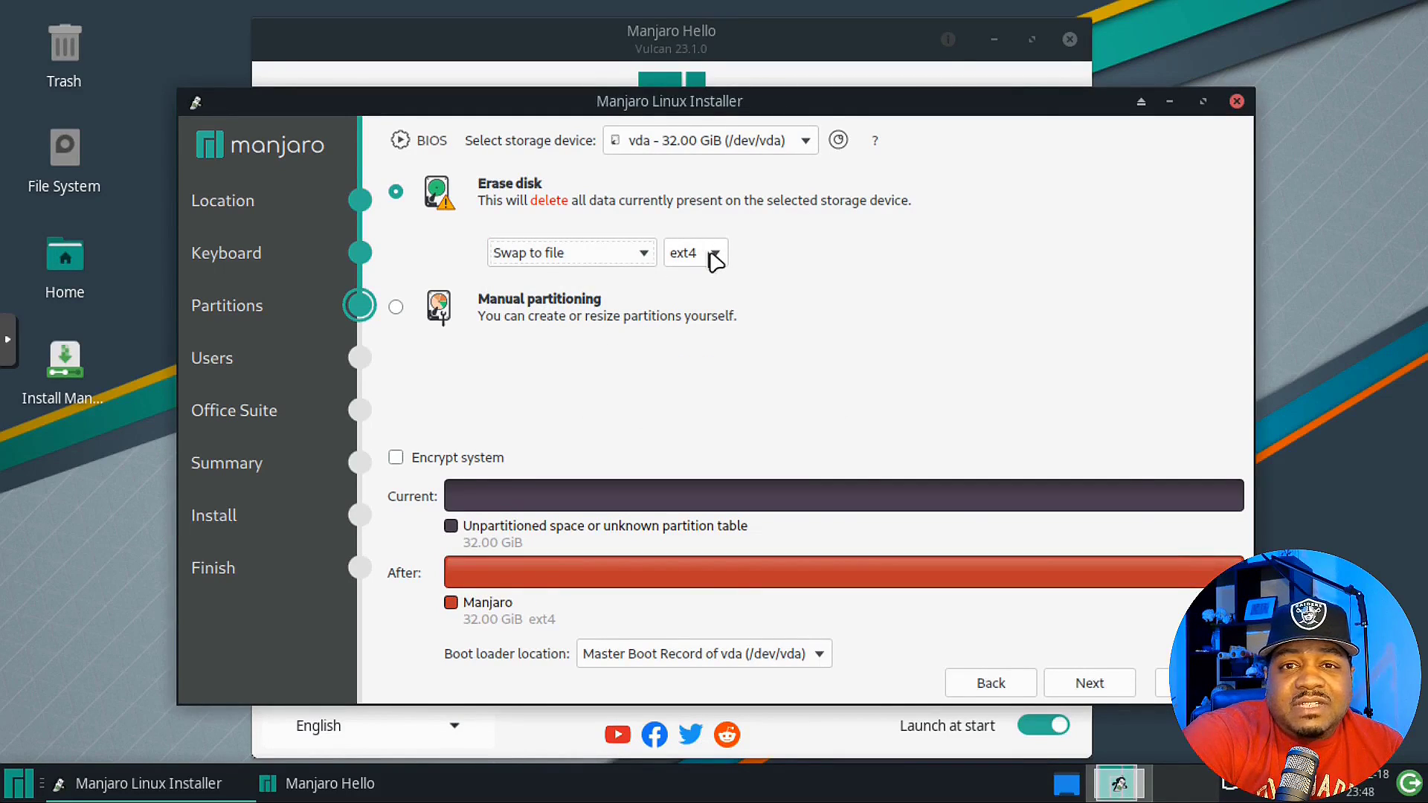
pyautogui.click(719, 256)
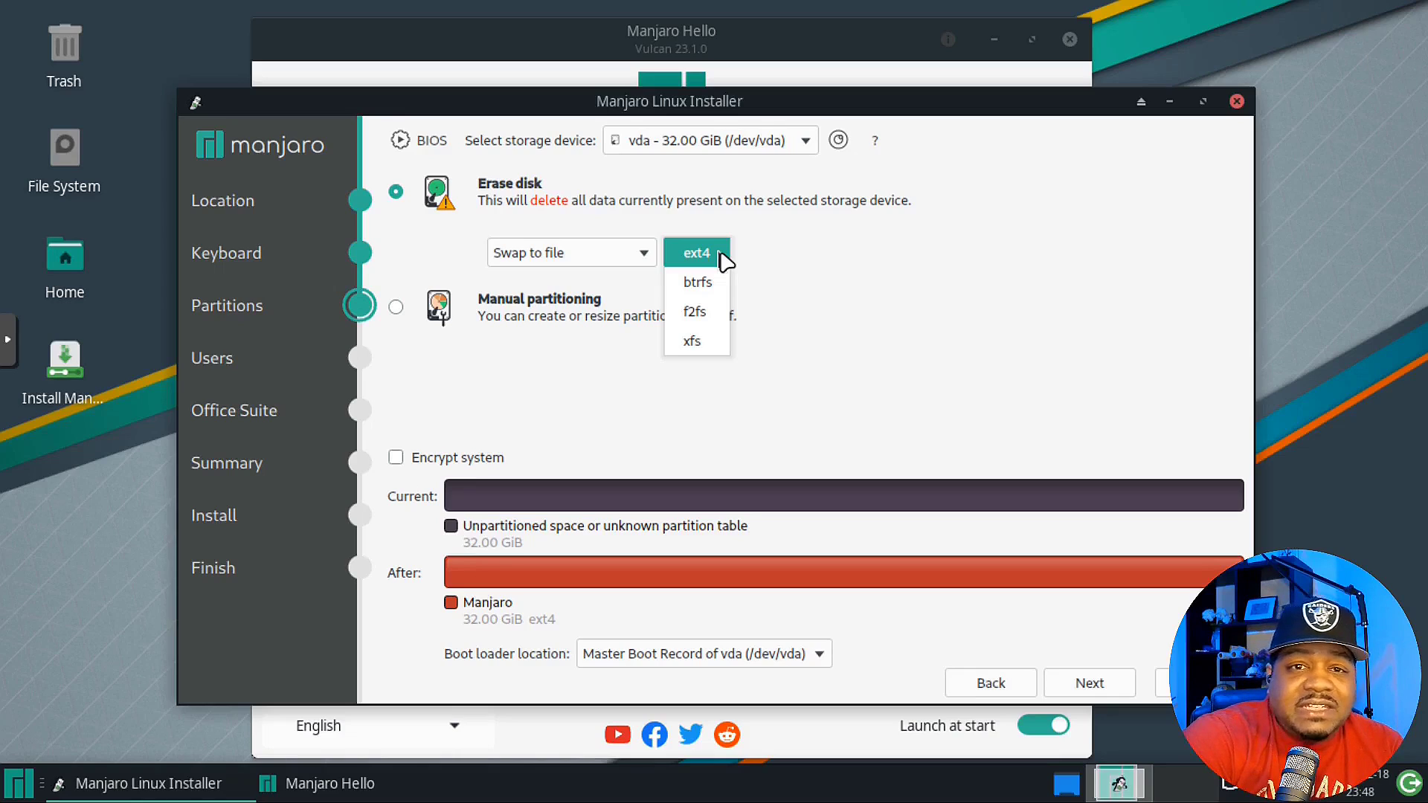
pyautogui.click(832, 269)
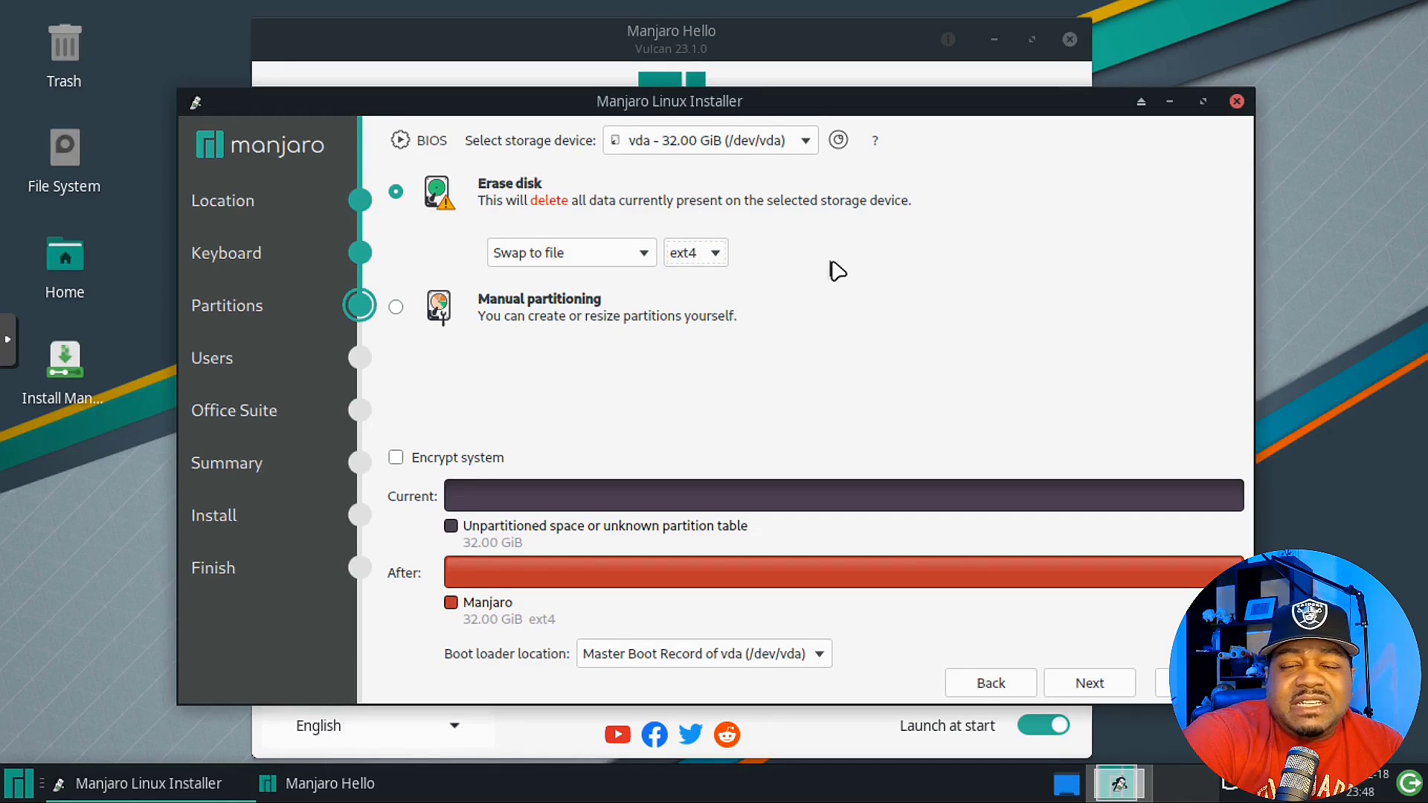
pyautogui.click(396, 457)
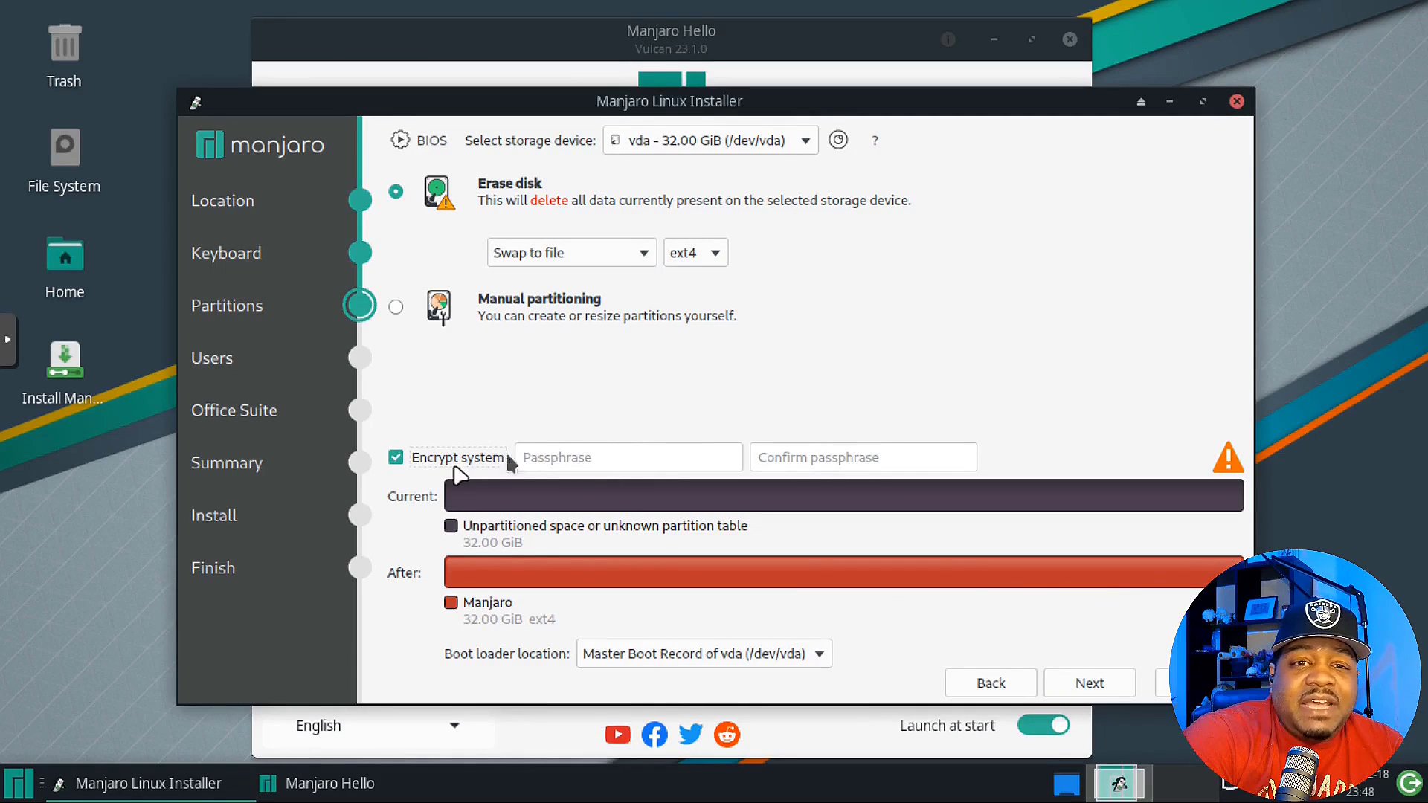
pyautogui.click(395, 457)
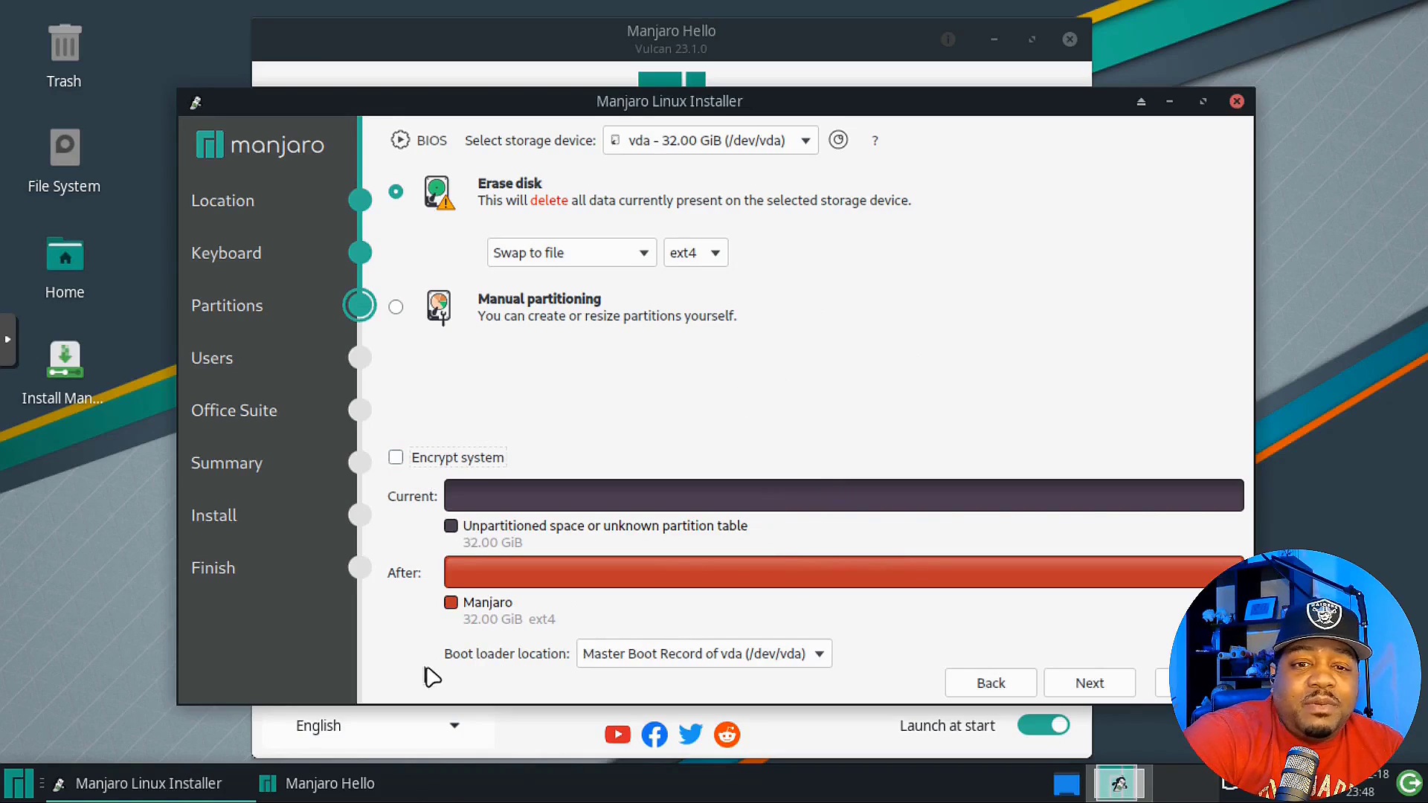
pyautogui.click(1108, 690)
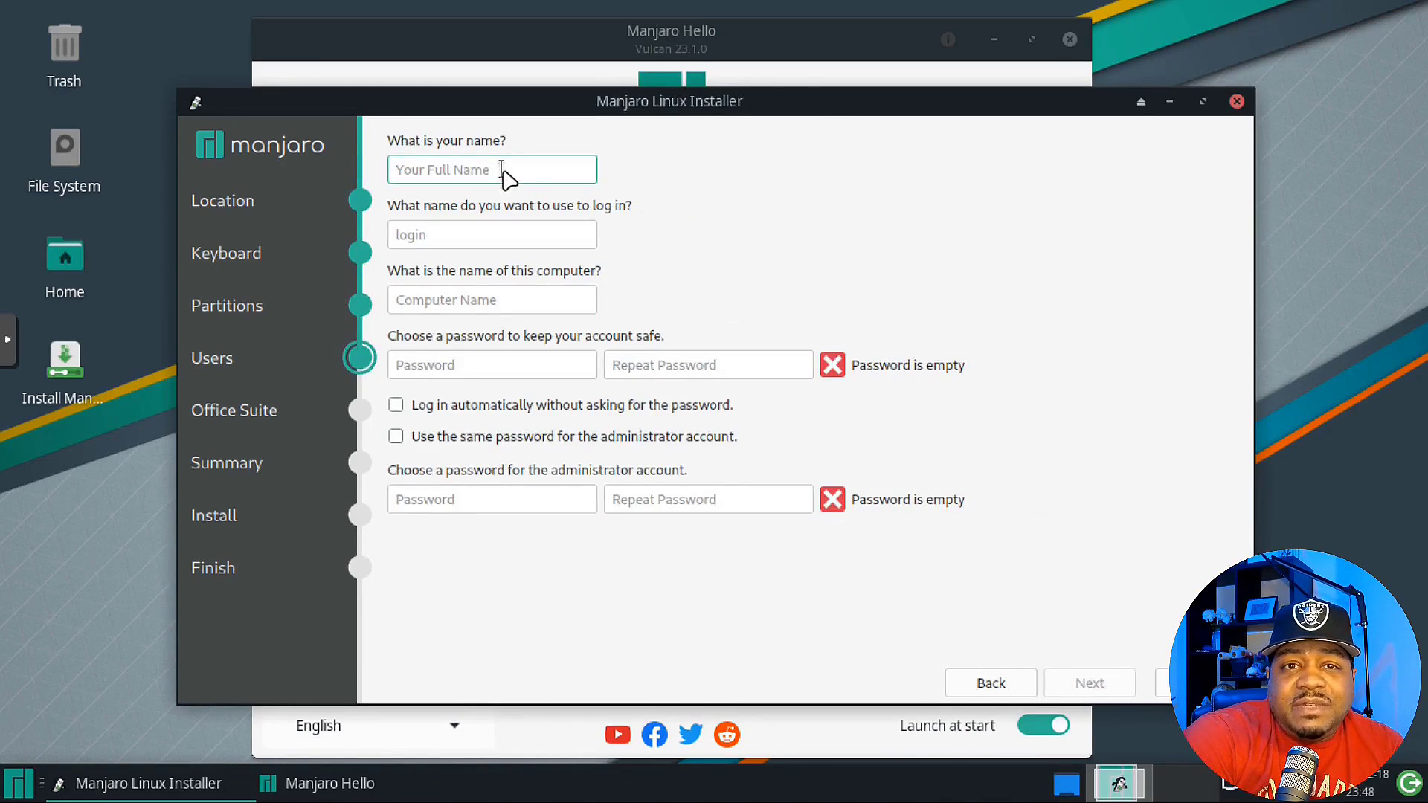
# Enter the user's short first name as both the full name and the login name
pyautogui.write('joshua')
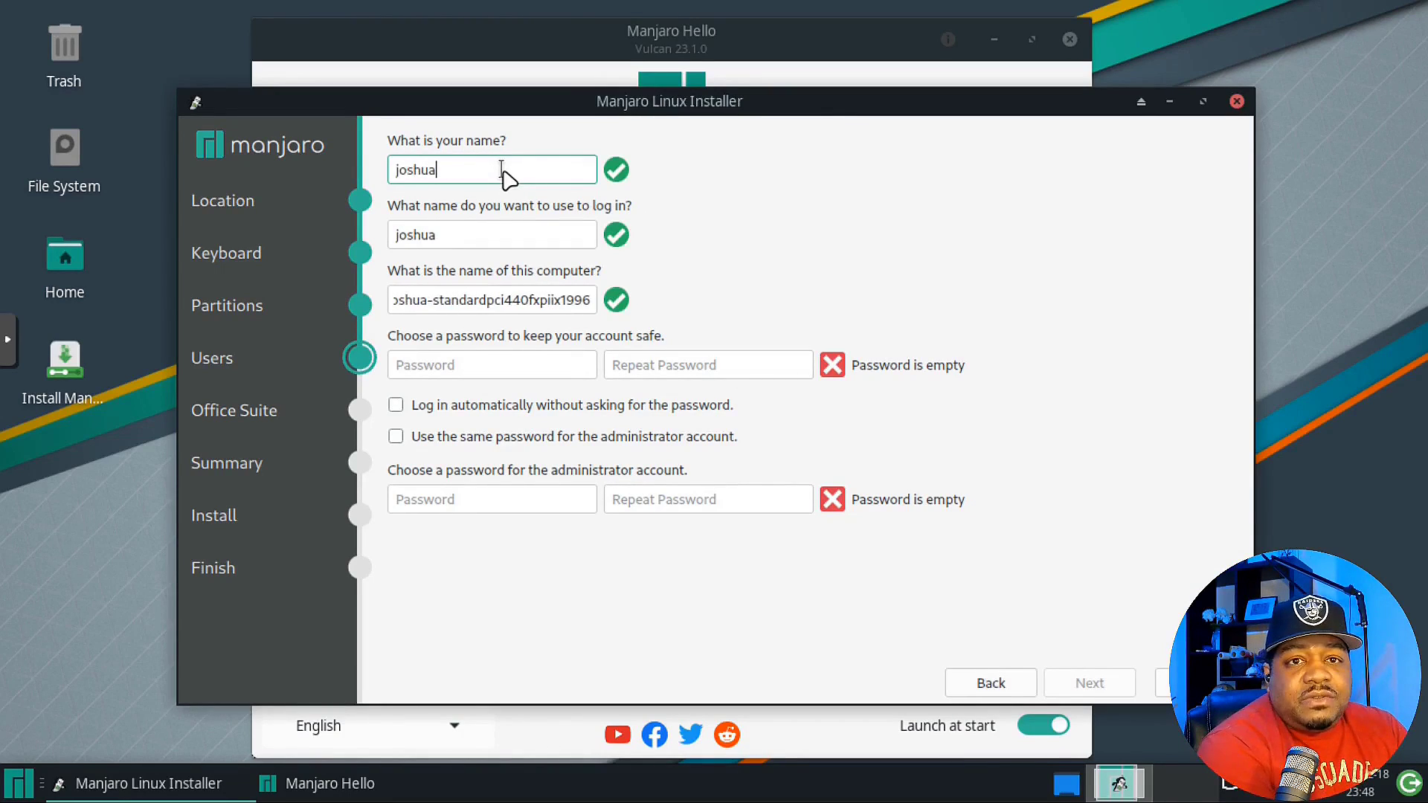
pyautogui.press('BackSpace')
pyautogui.press('BackSpace')
pyautogui.press('Tab')
pyautogui.press('Tab')
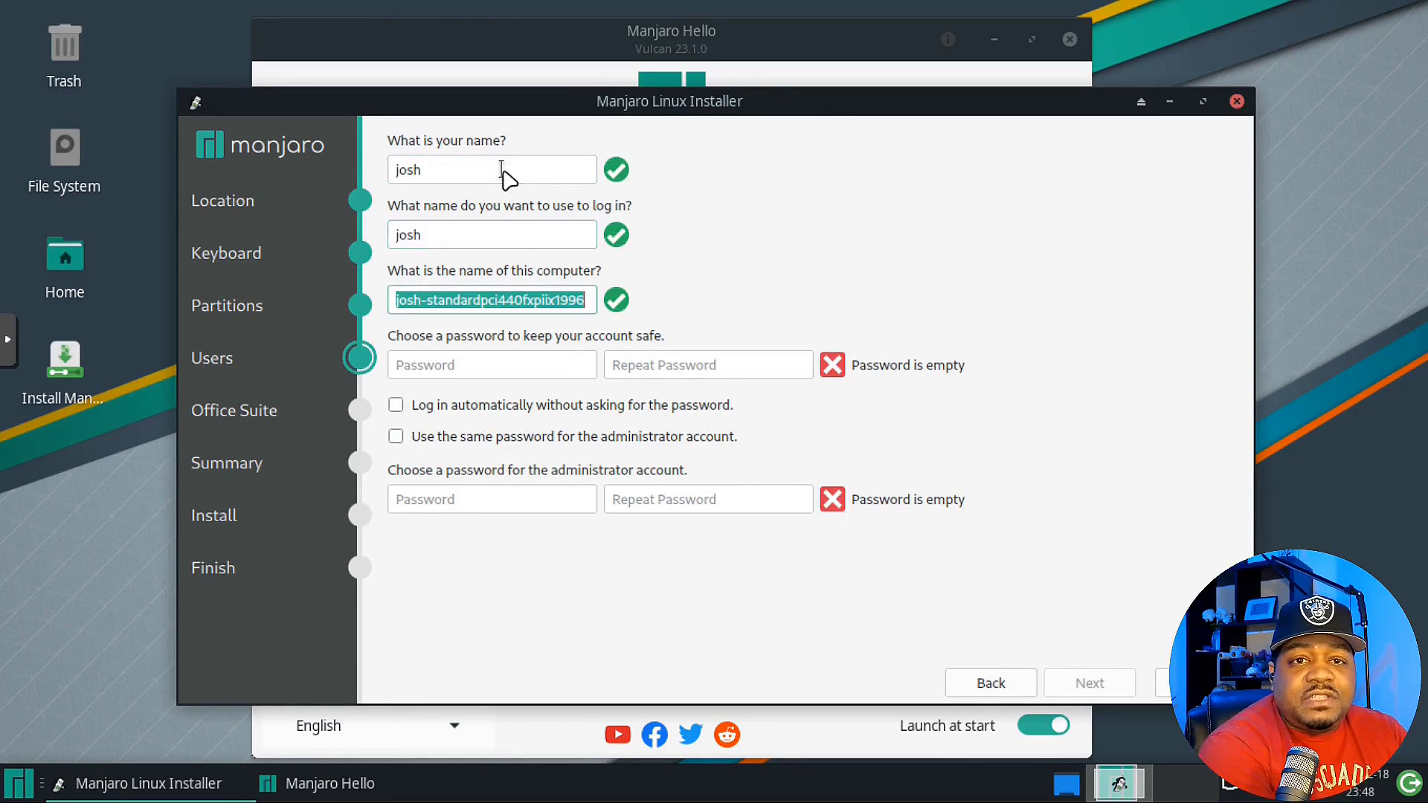
# Replace the suggested computer name with manjaro231
pyautogui.press('BackSpace')
pyautogui.write('man')
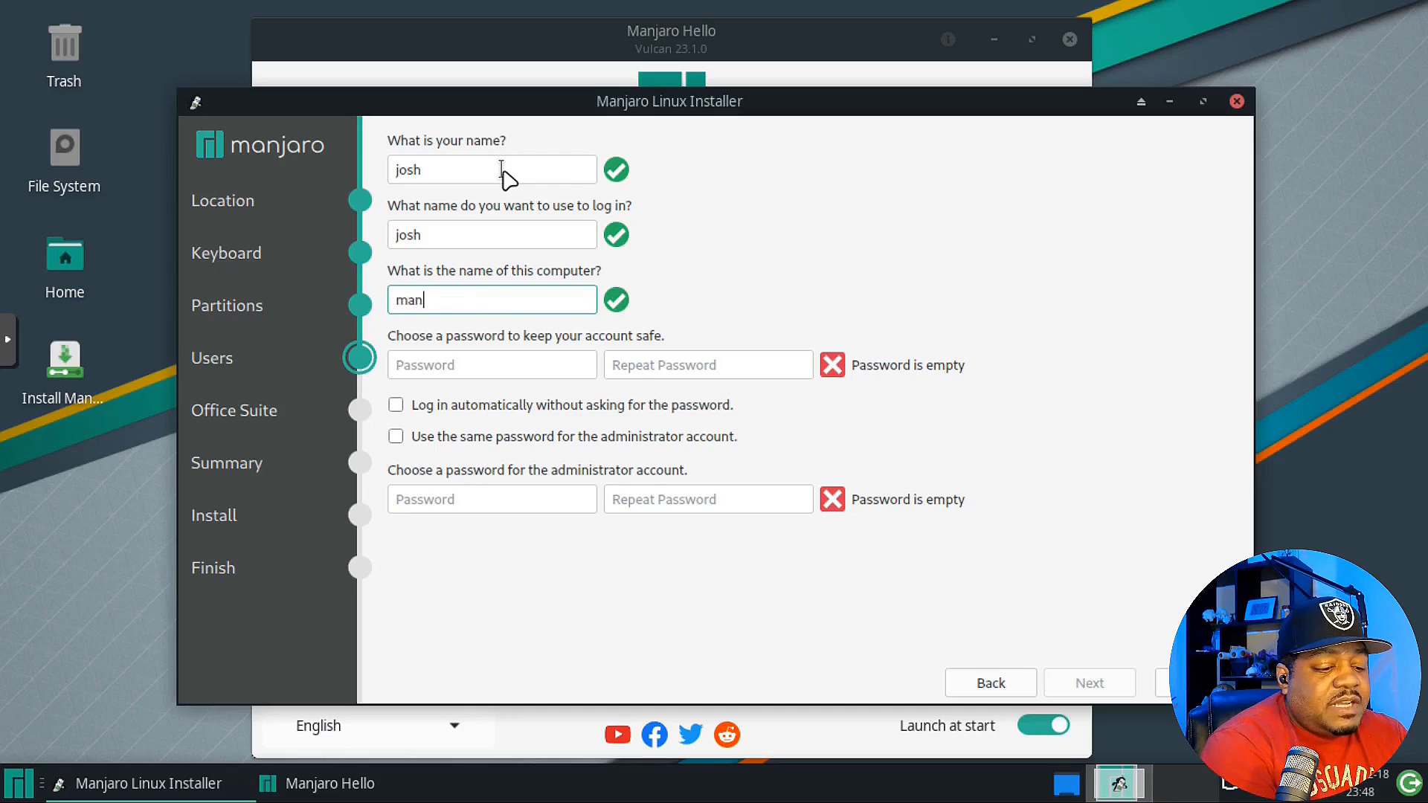
pyautogui.write('jaro')
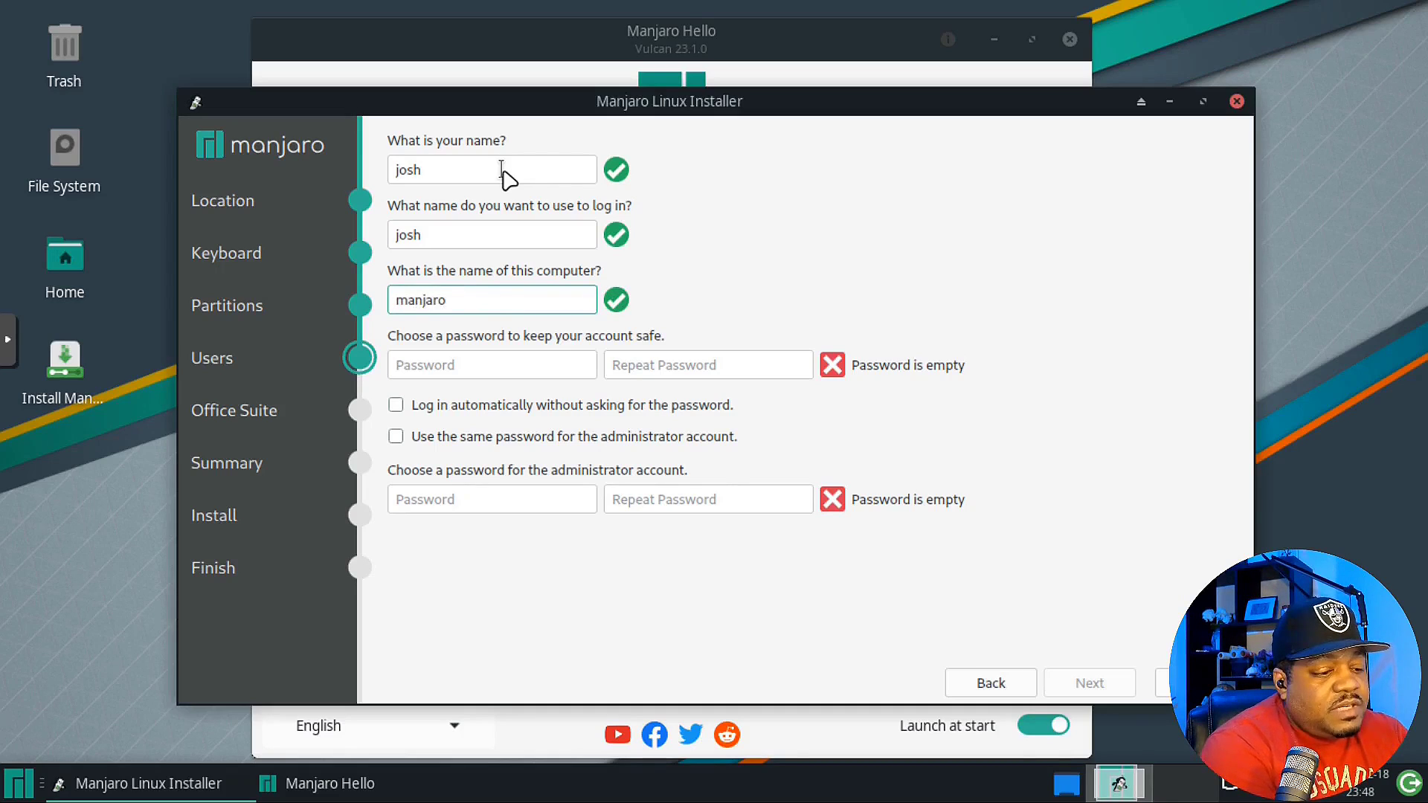
pyautogui.write('23')
pyautogui.write('.1')
pyautogui.press('BackSpace')
pyautogui.press('BackSpace')
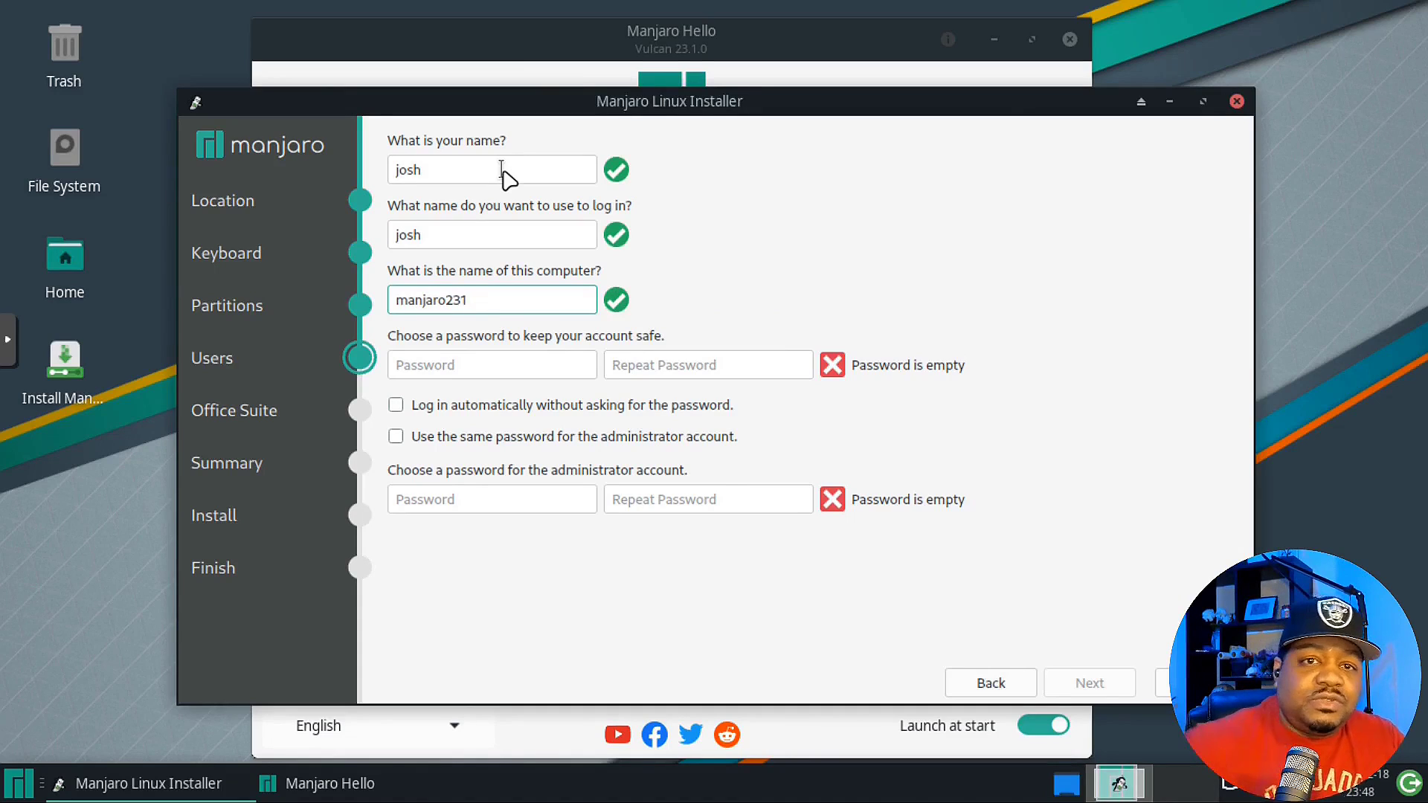
# Enter and repeat the account password, reuse it for the administrator account, and continue to the office suite selection
pyautogui.click(450, 366)
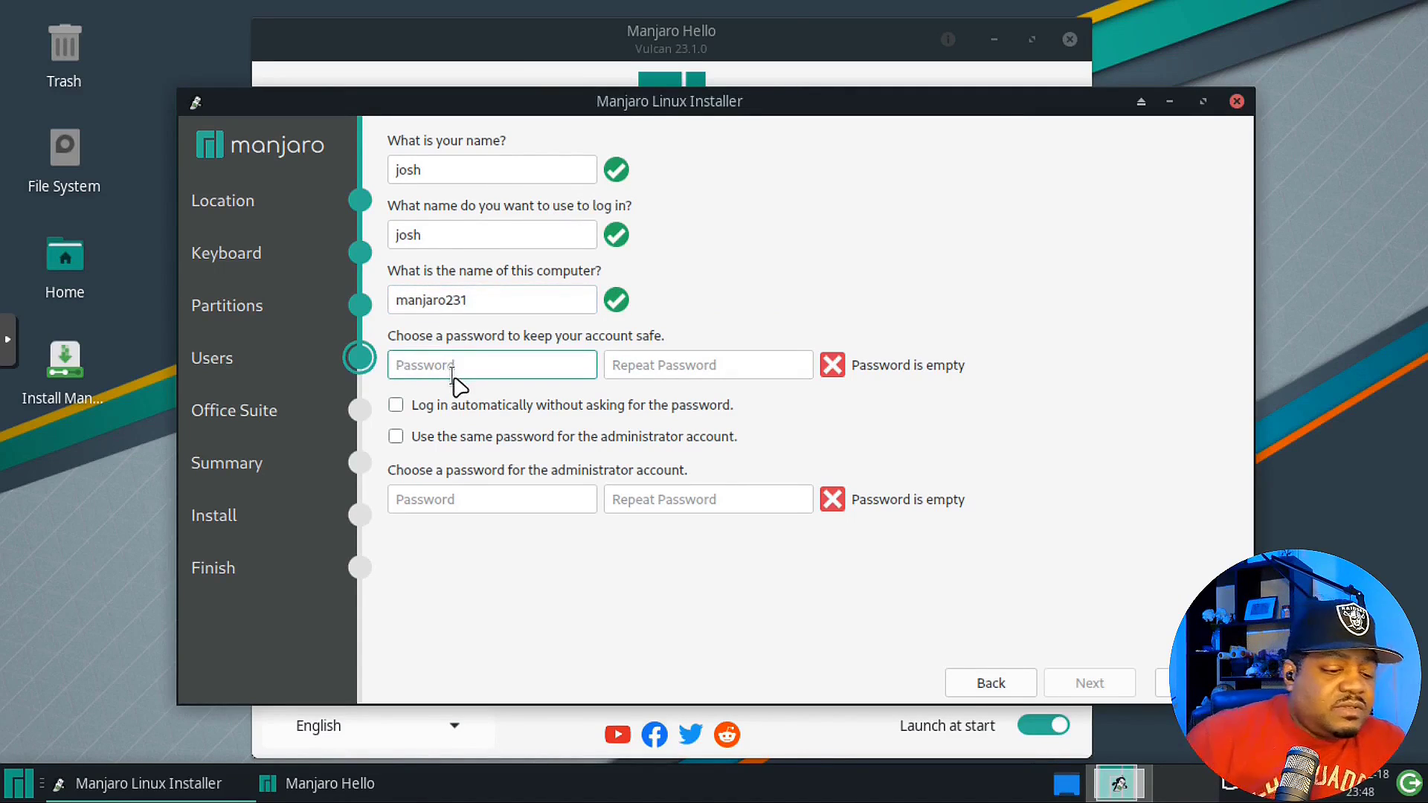
pyautogui.write('*********')
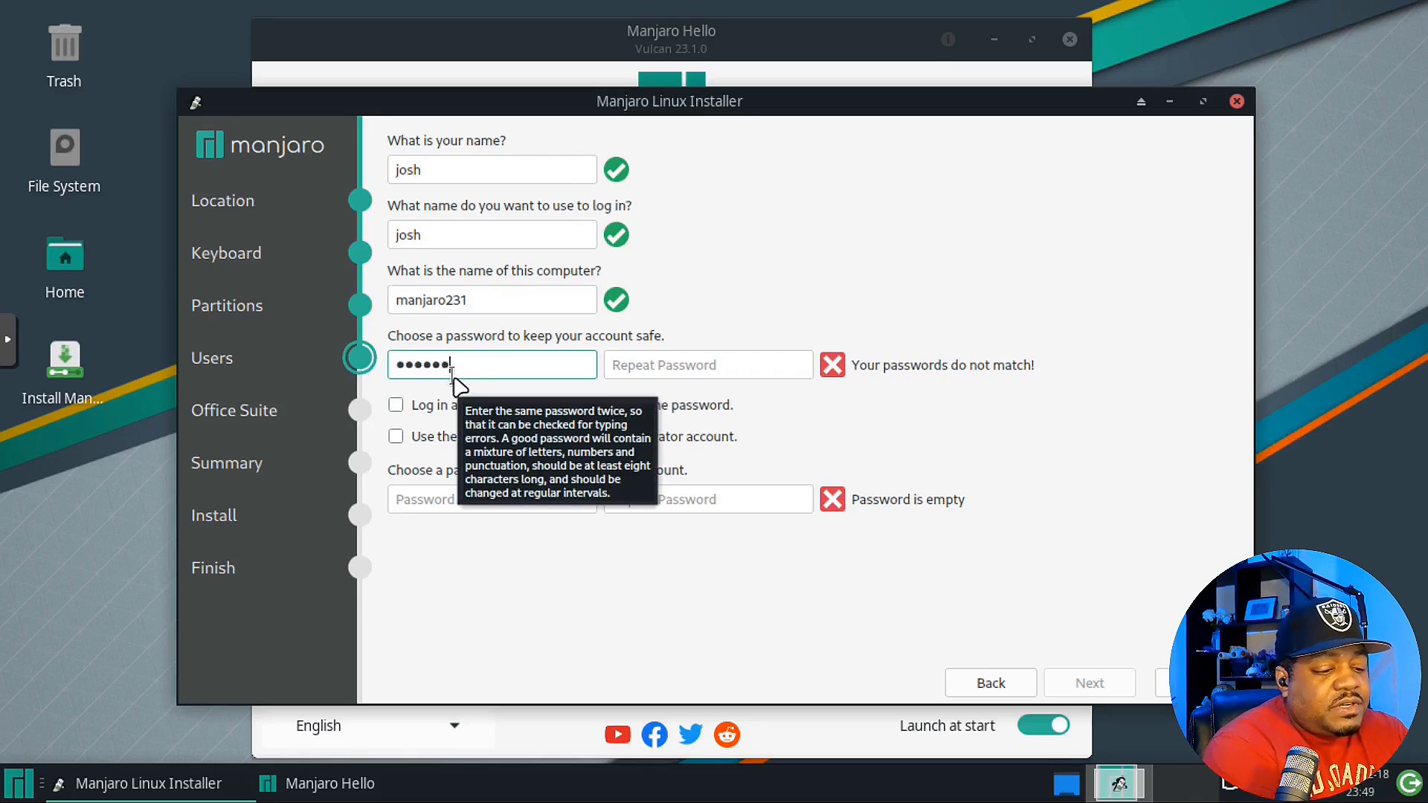
pyautogui.press('Tab')
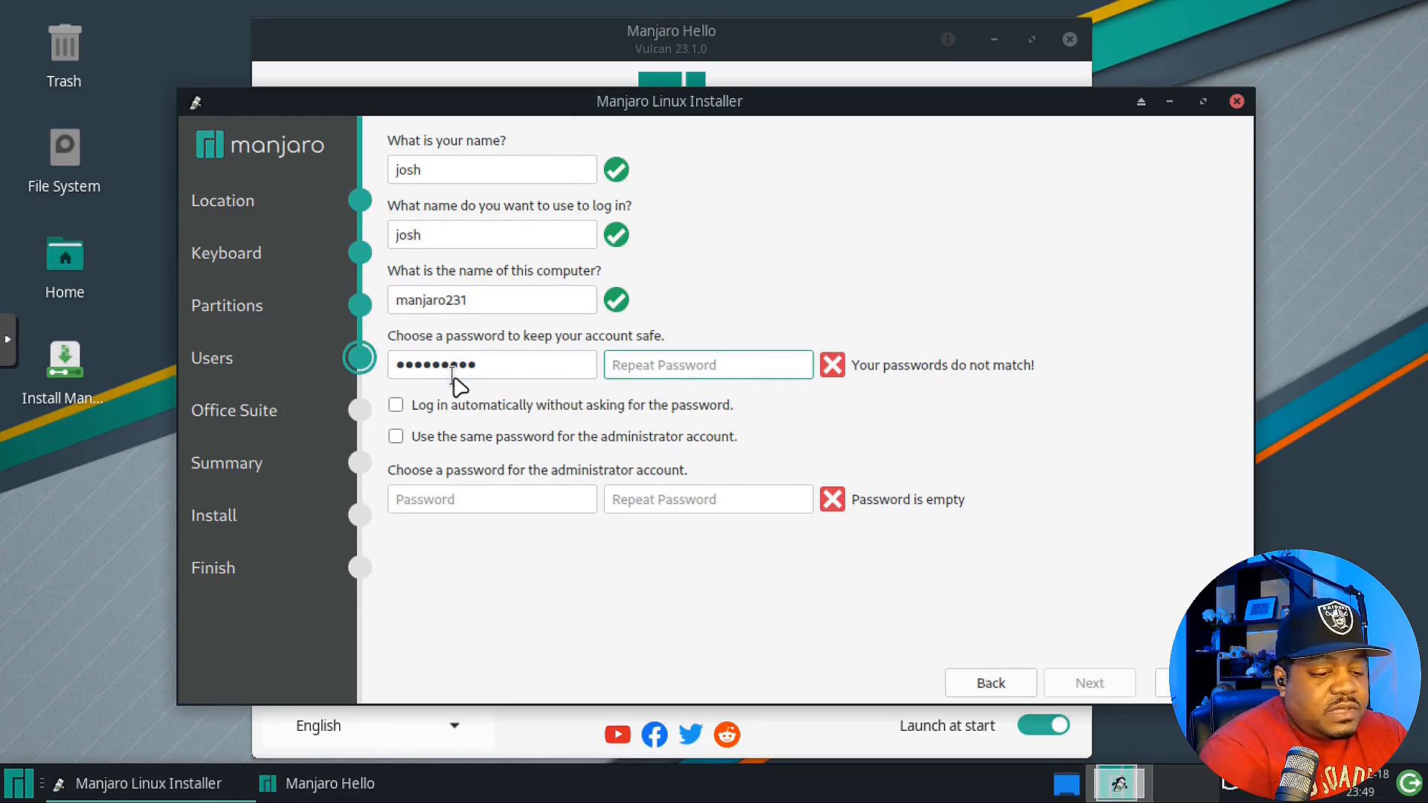
pyautogui.write('*********')
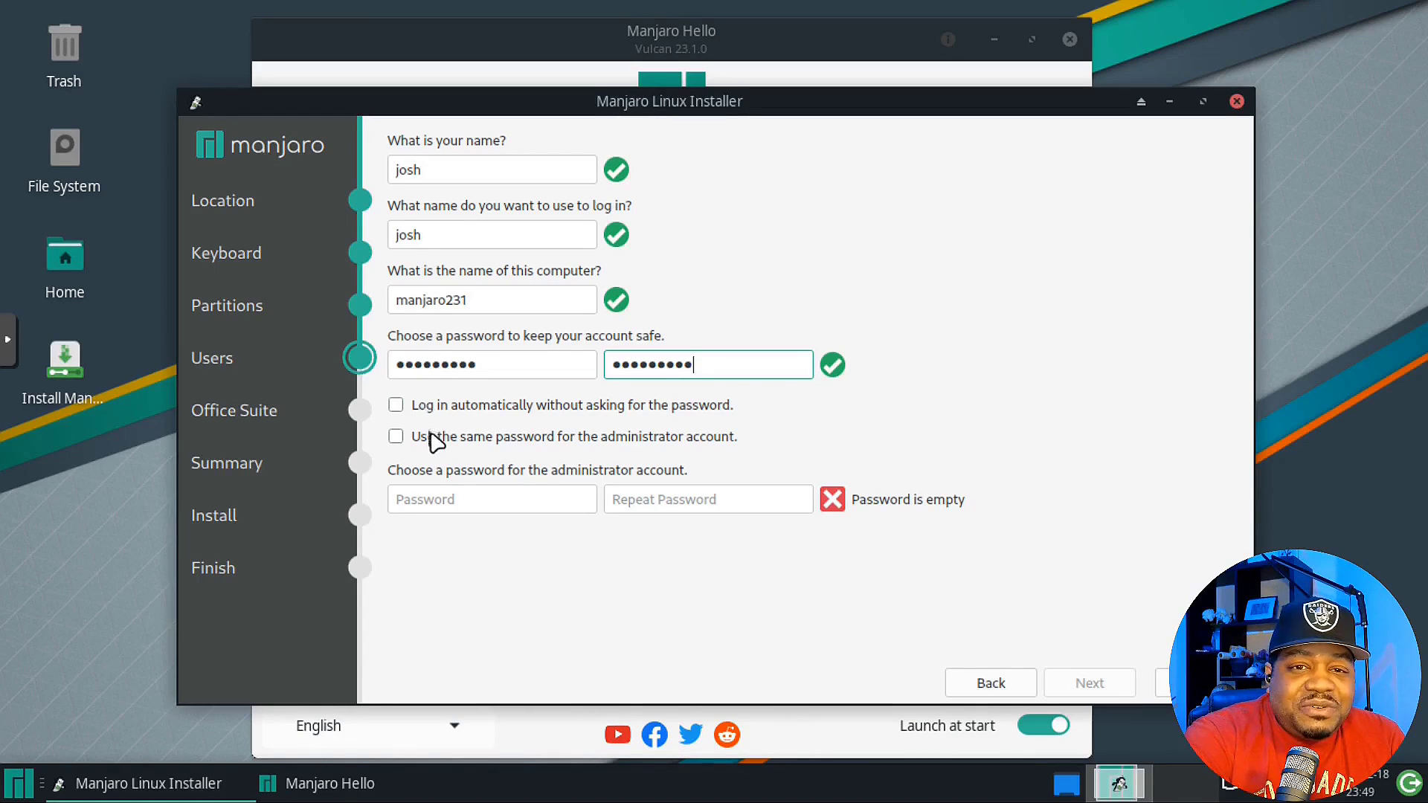
pyautogui.click(395, 437)
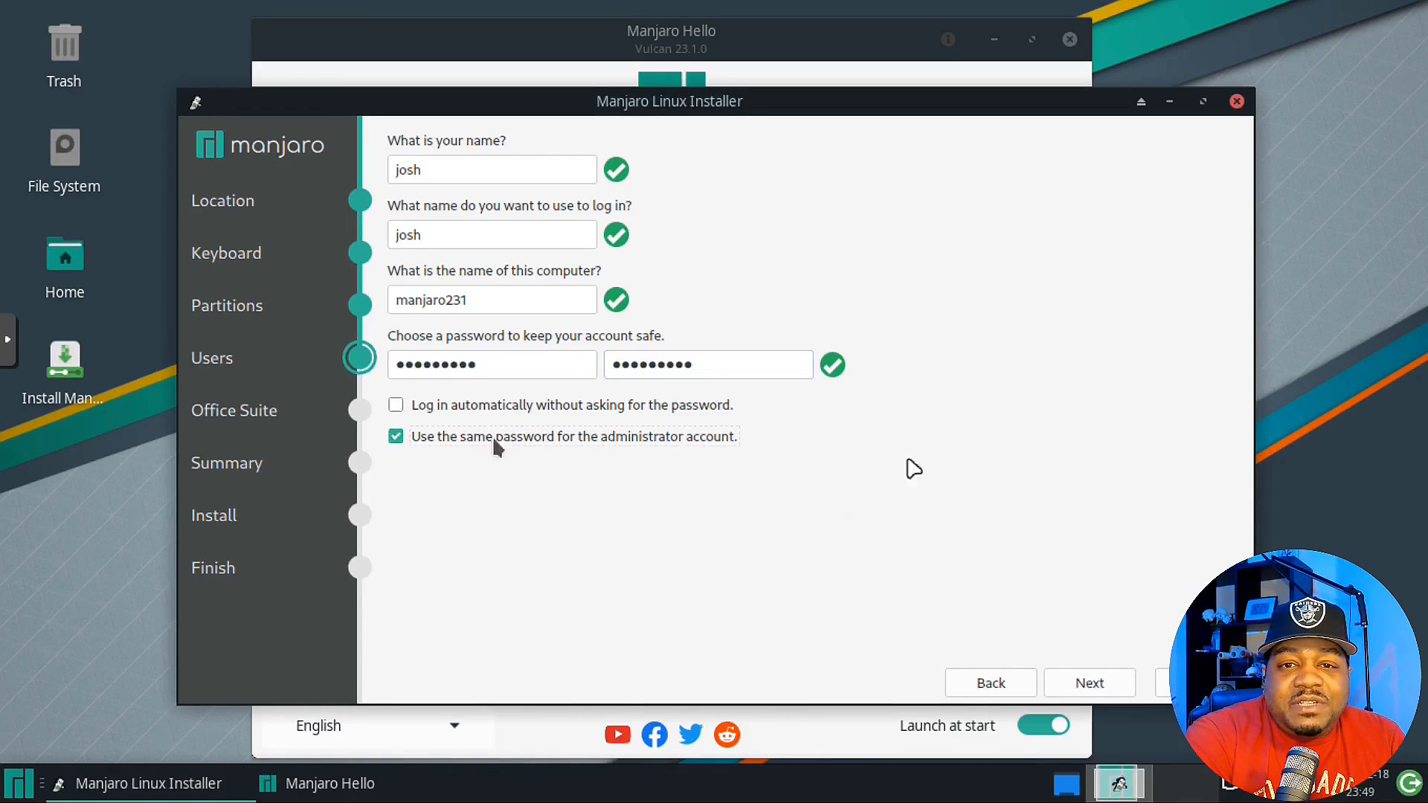
pyautogui.click(1090, 683)
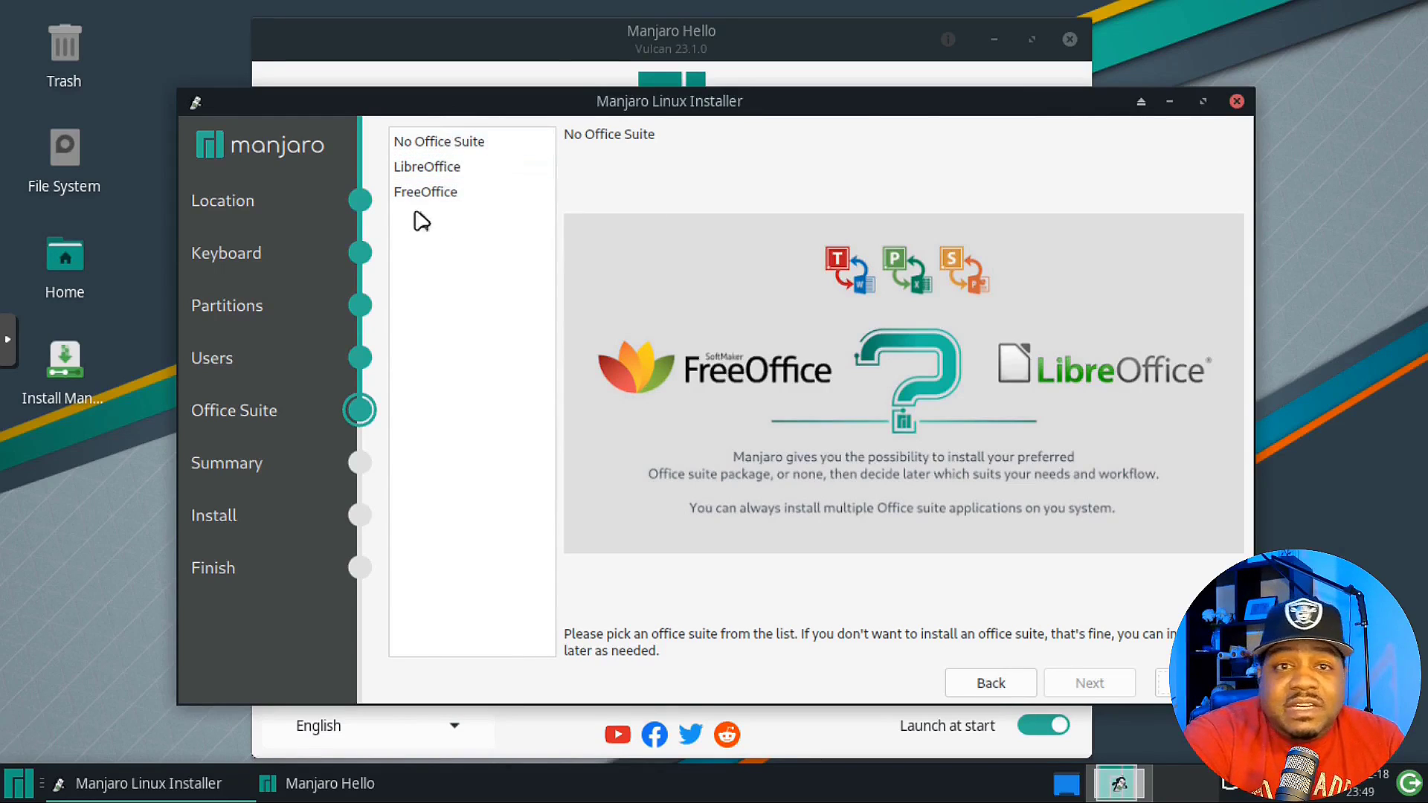
# Choose LibreOffice as the office suite and continue to the installation summary
pyautogui.click(446, 167)
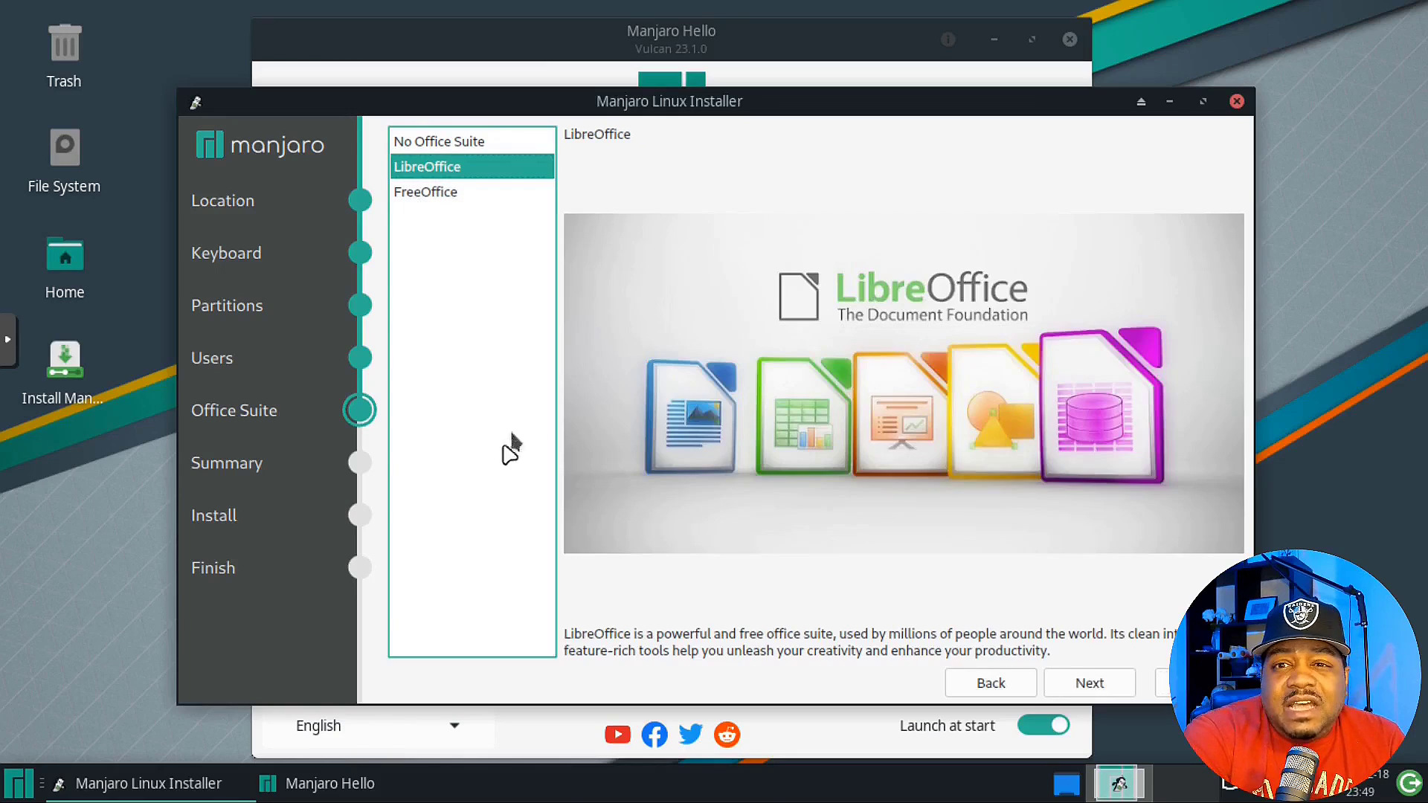
pyautogui.click(1090, 683)
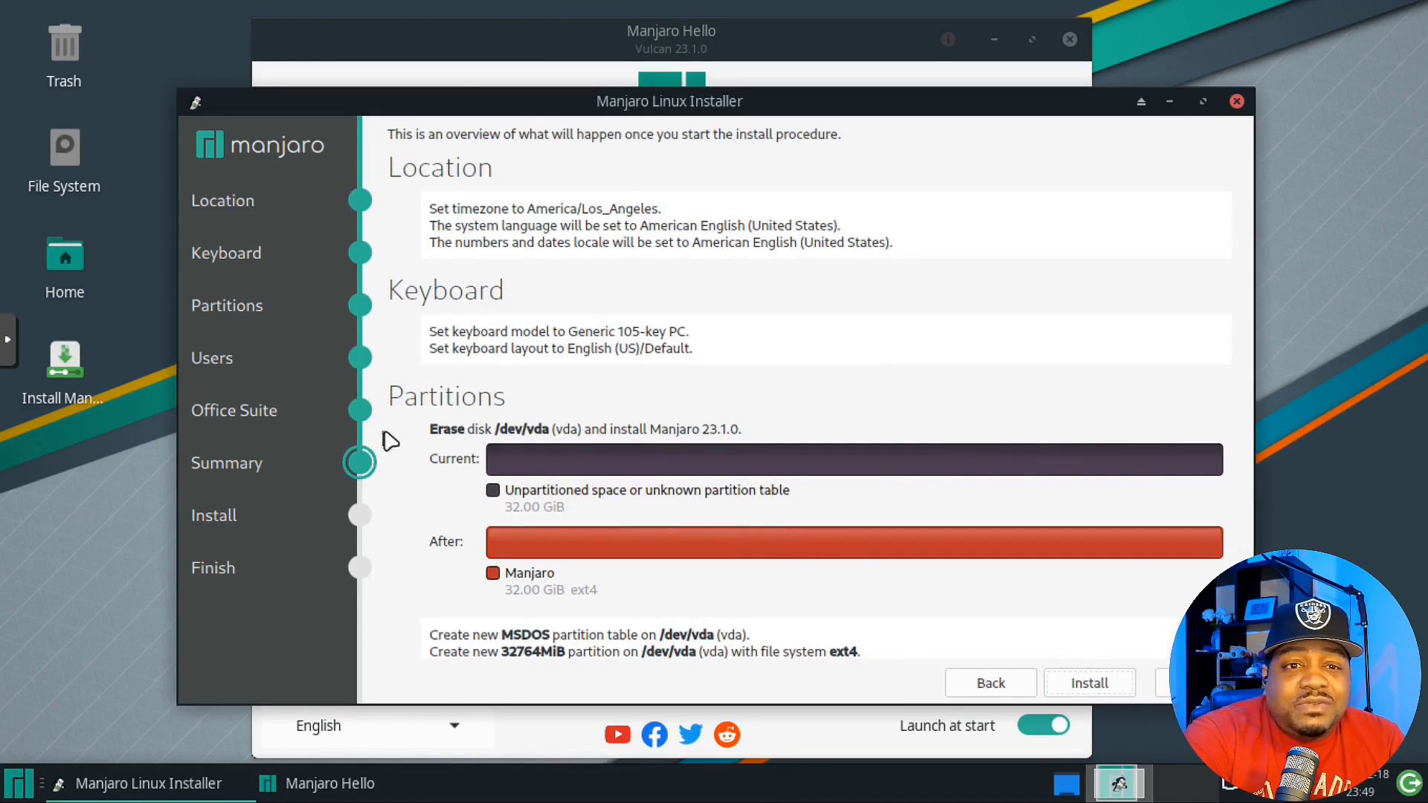
# Review the installation summary, then start and confirm installing Manjaro 23.1.0 on the erased /dev/vda disk
pyautogui.scroll(-1, 706, 435)
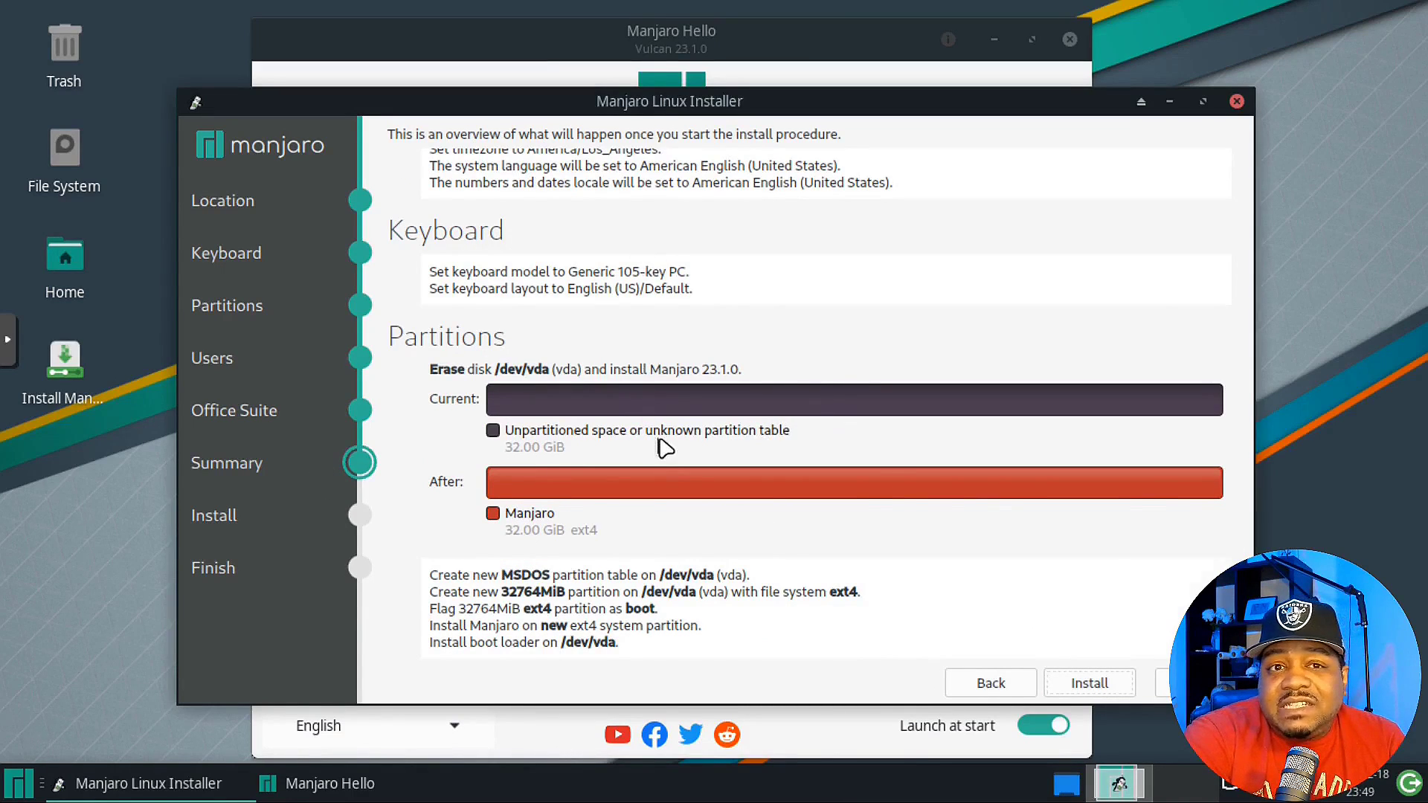
pyautogui.scroll(1, 659, 441)
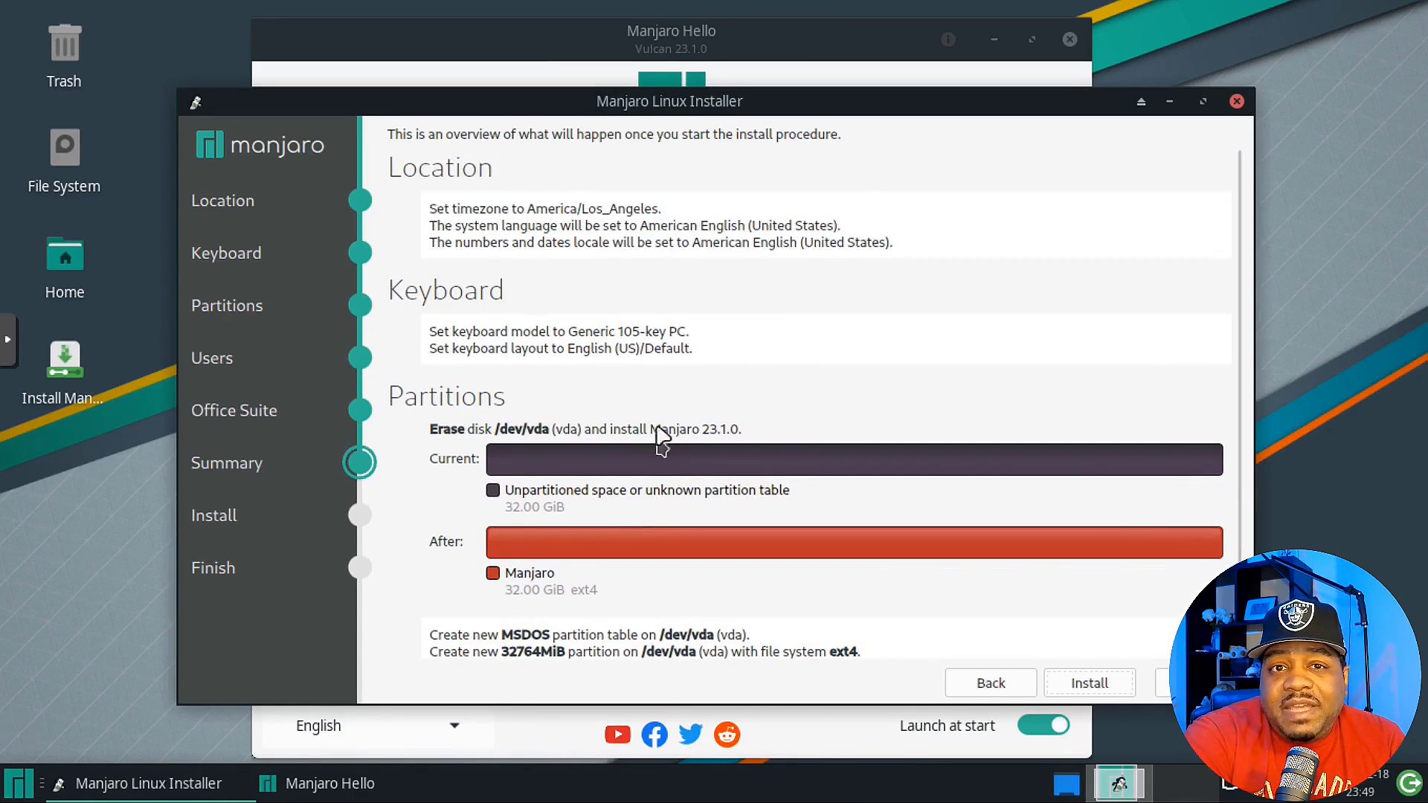
pyautogui.click(1096, 688)
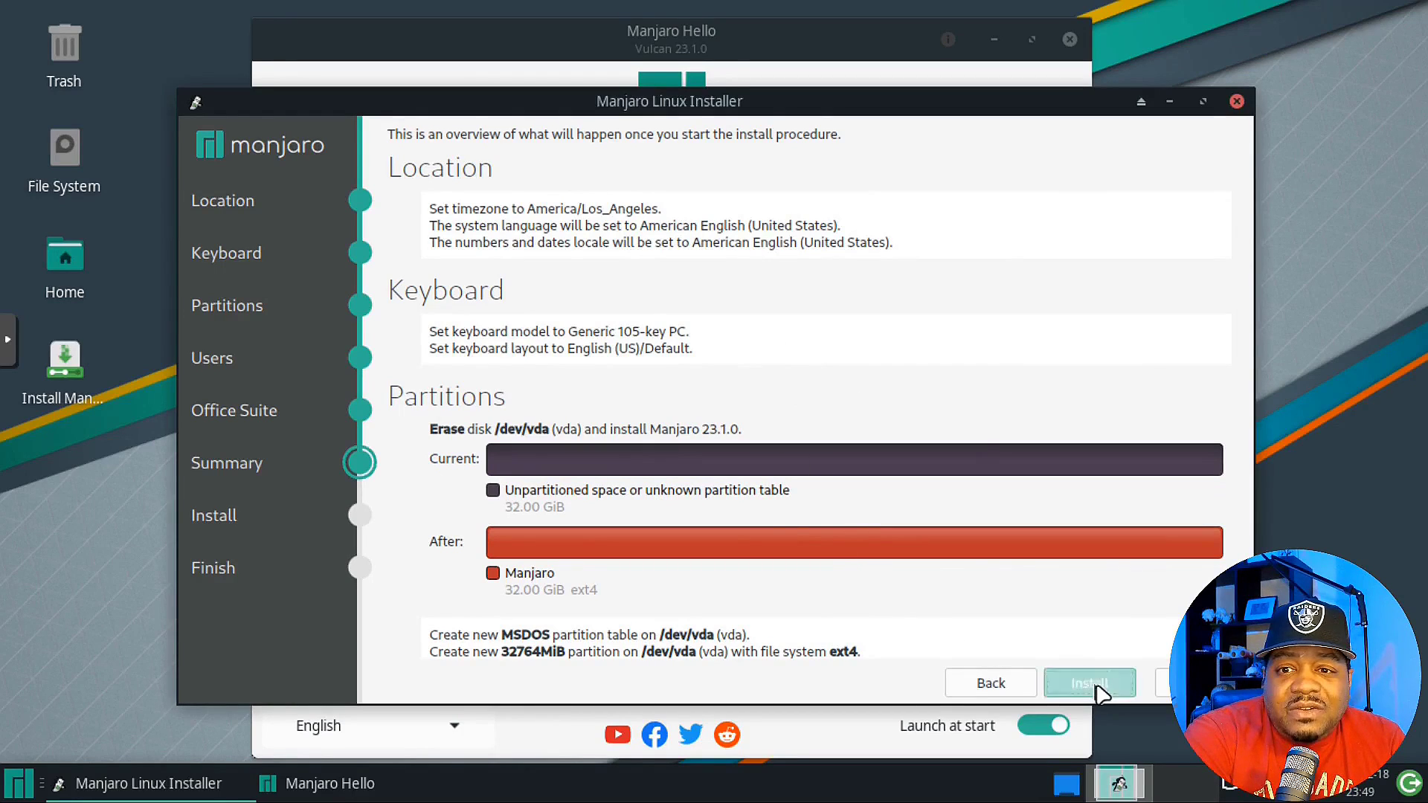
pyautogui.click(655, 414)
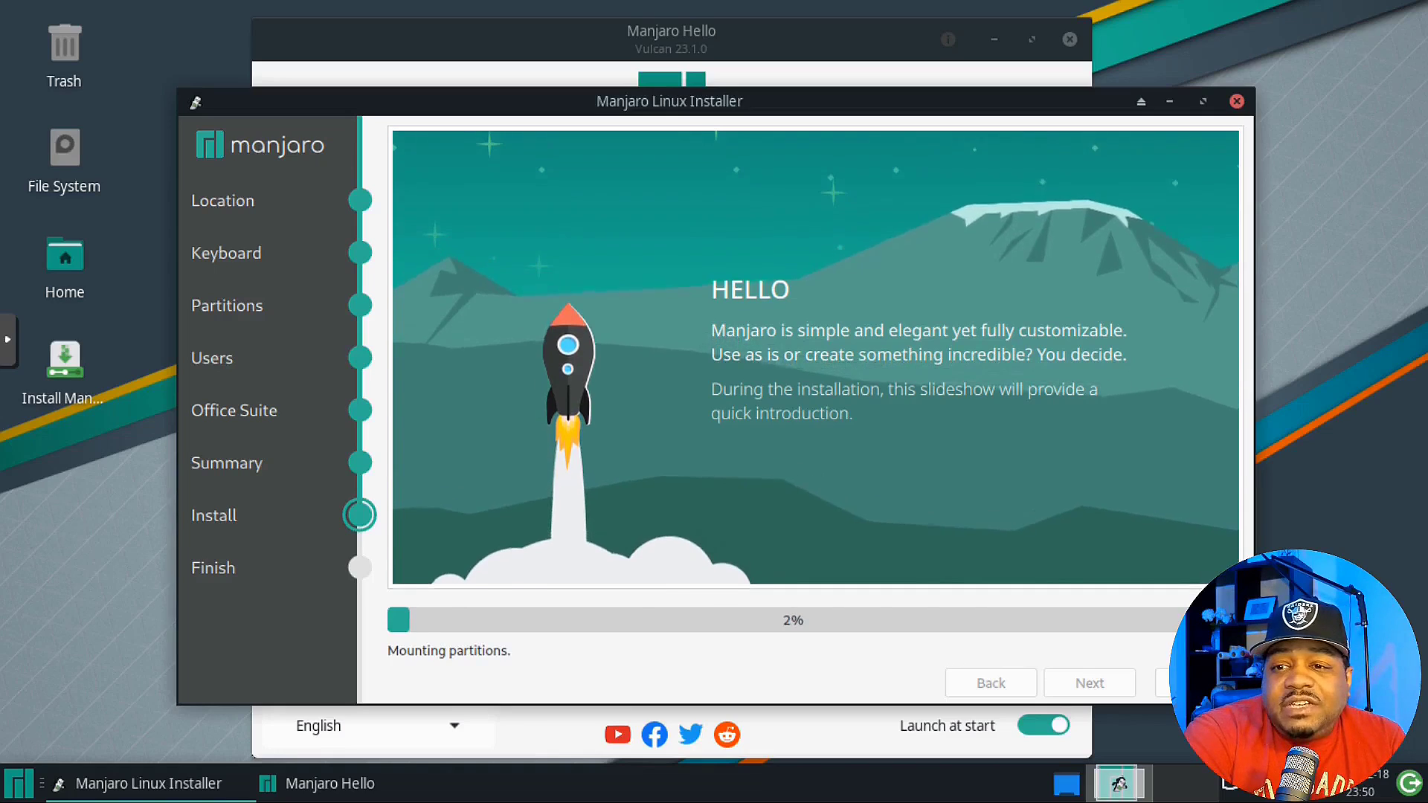
pyautogui.click(1224, 620)
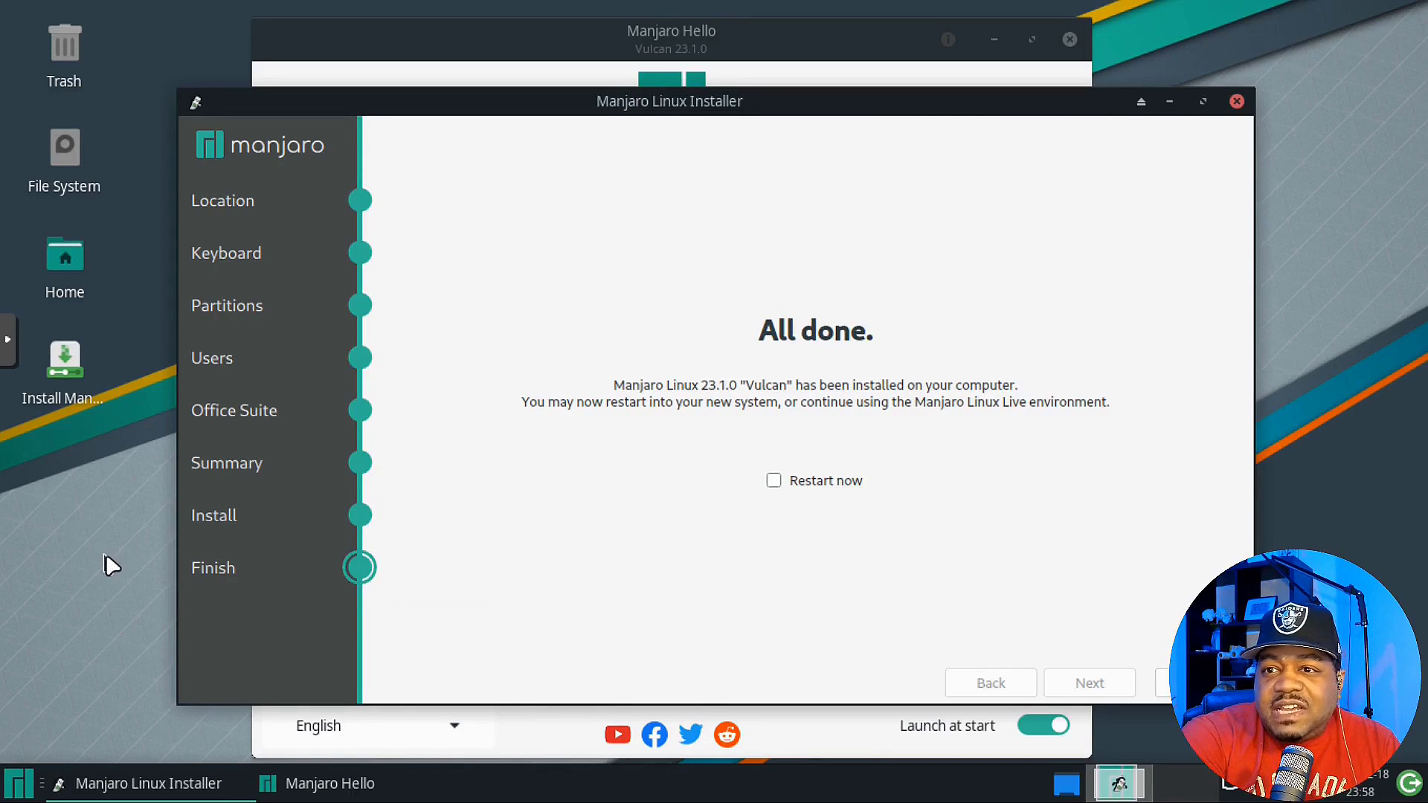
# Choose to restart now in the finished installer to boot into the installed system
pyautogui.click(778, 478)
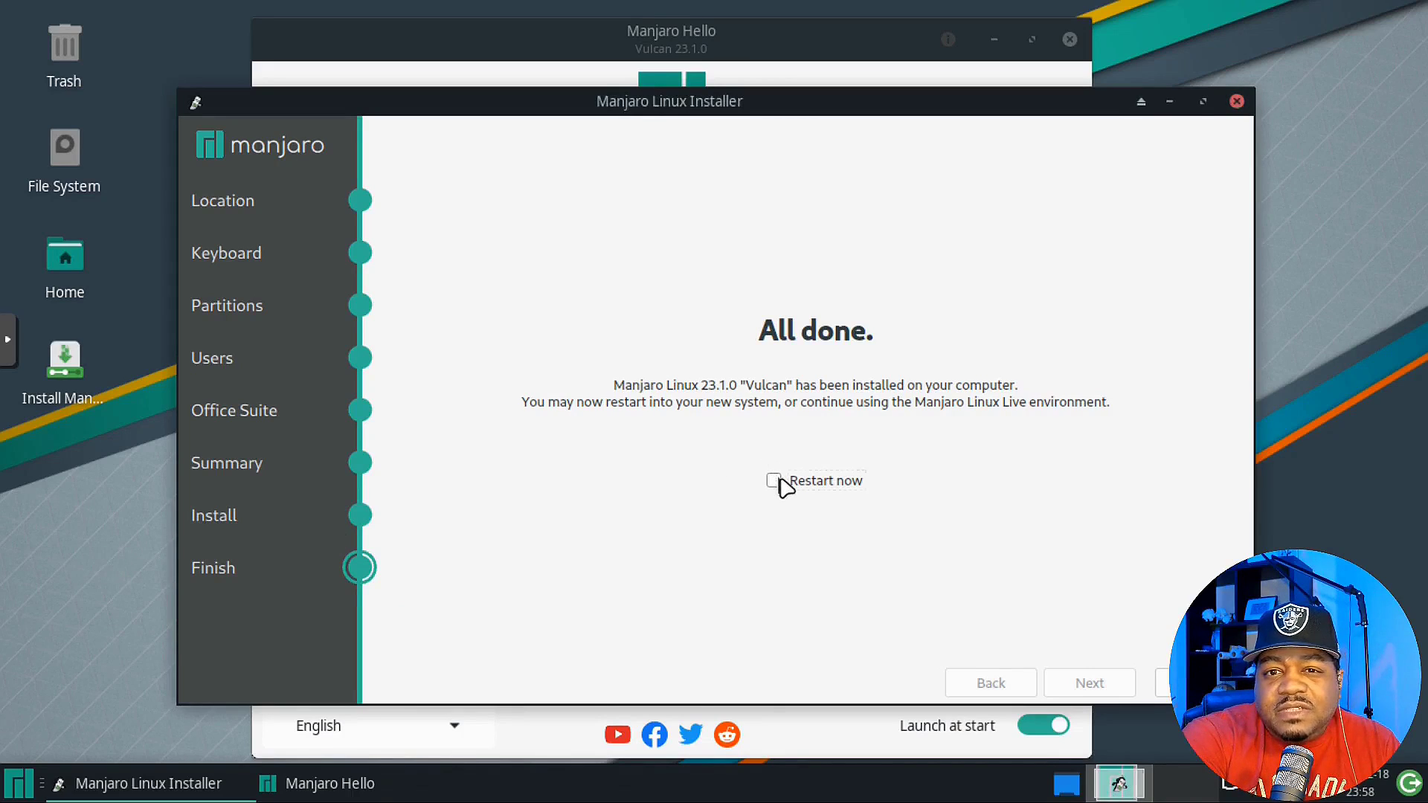
pyautogui.click(779, 479)
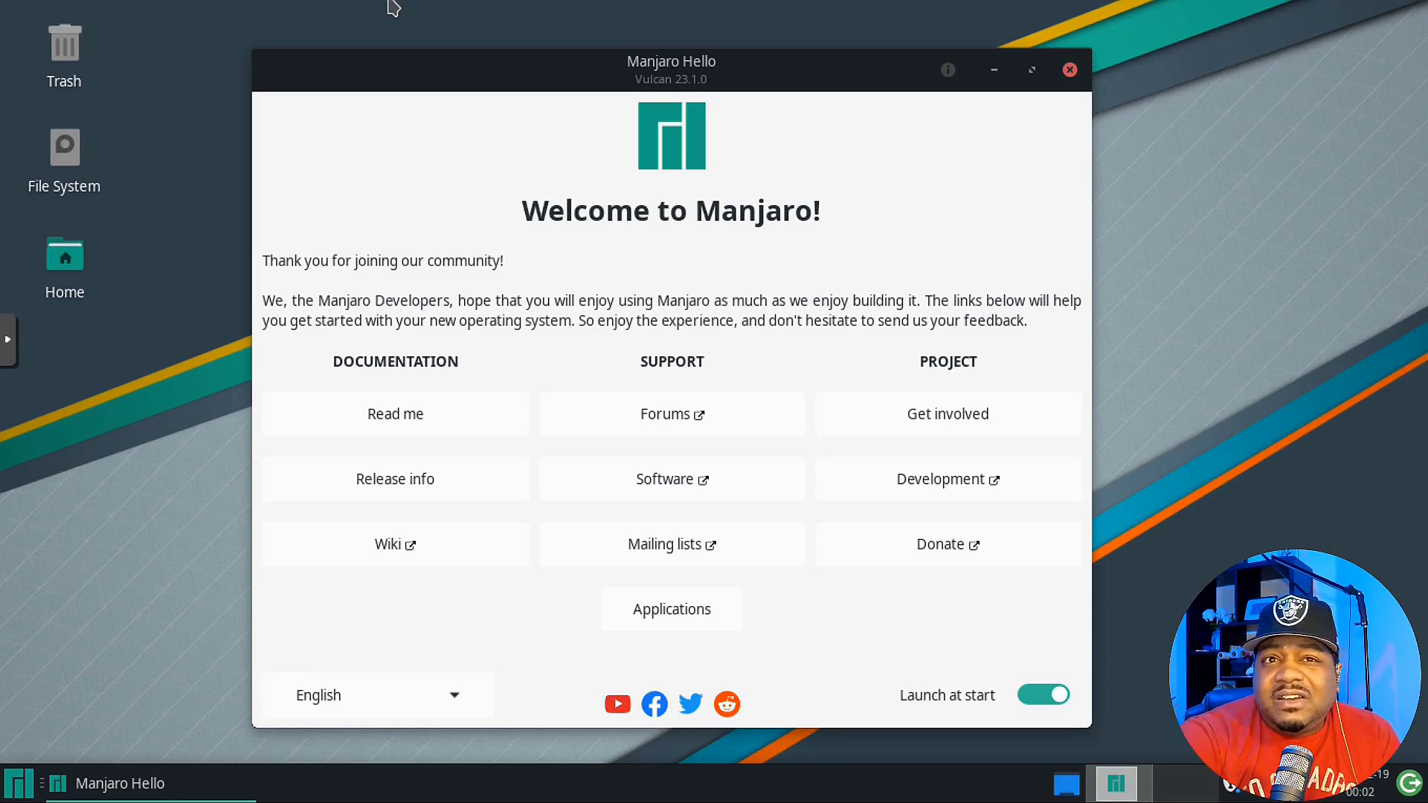
# Disable Manjaro Hello's launch at start and close the welcome window
pyautogui.click(1042, 698)
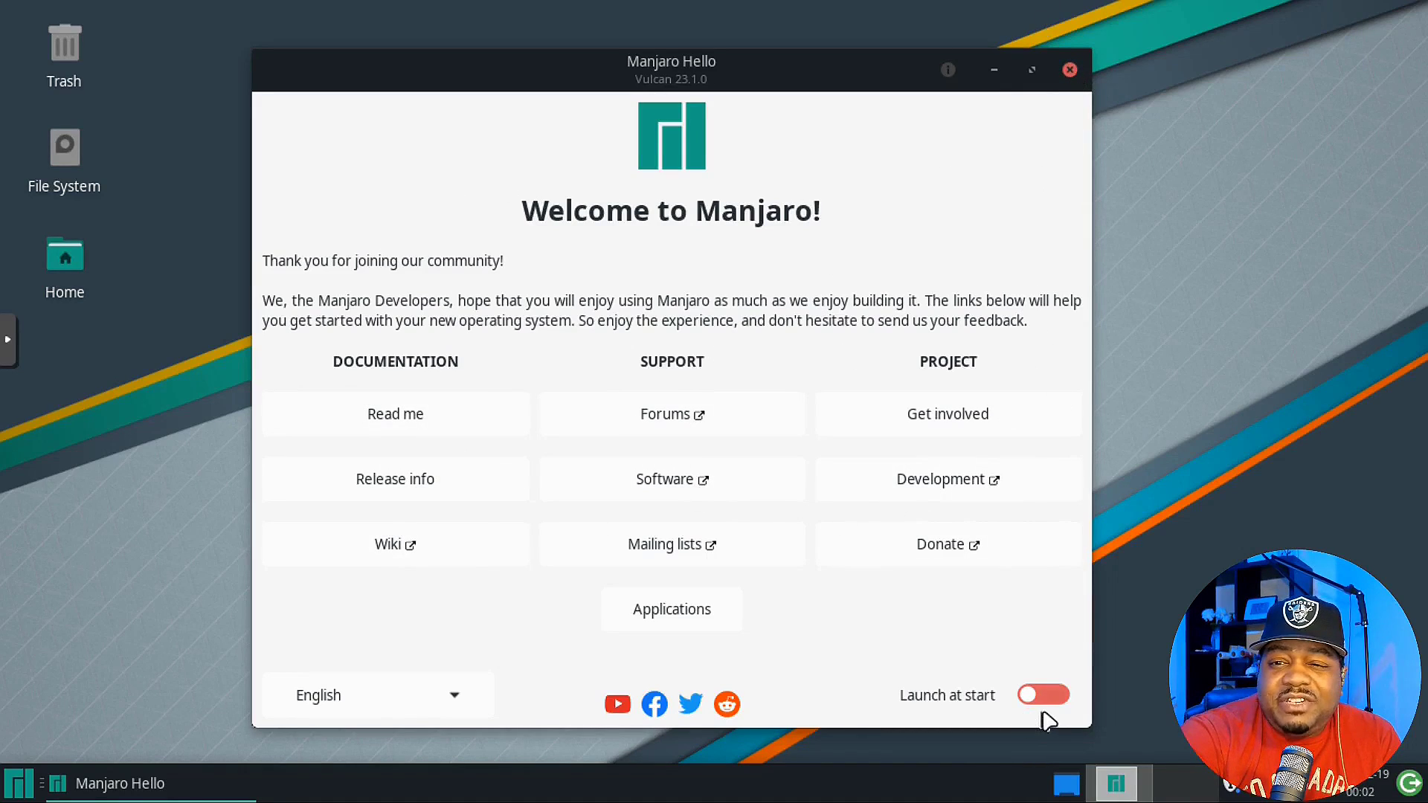
pyautogui.click(1070, 70)
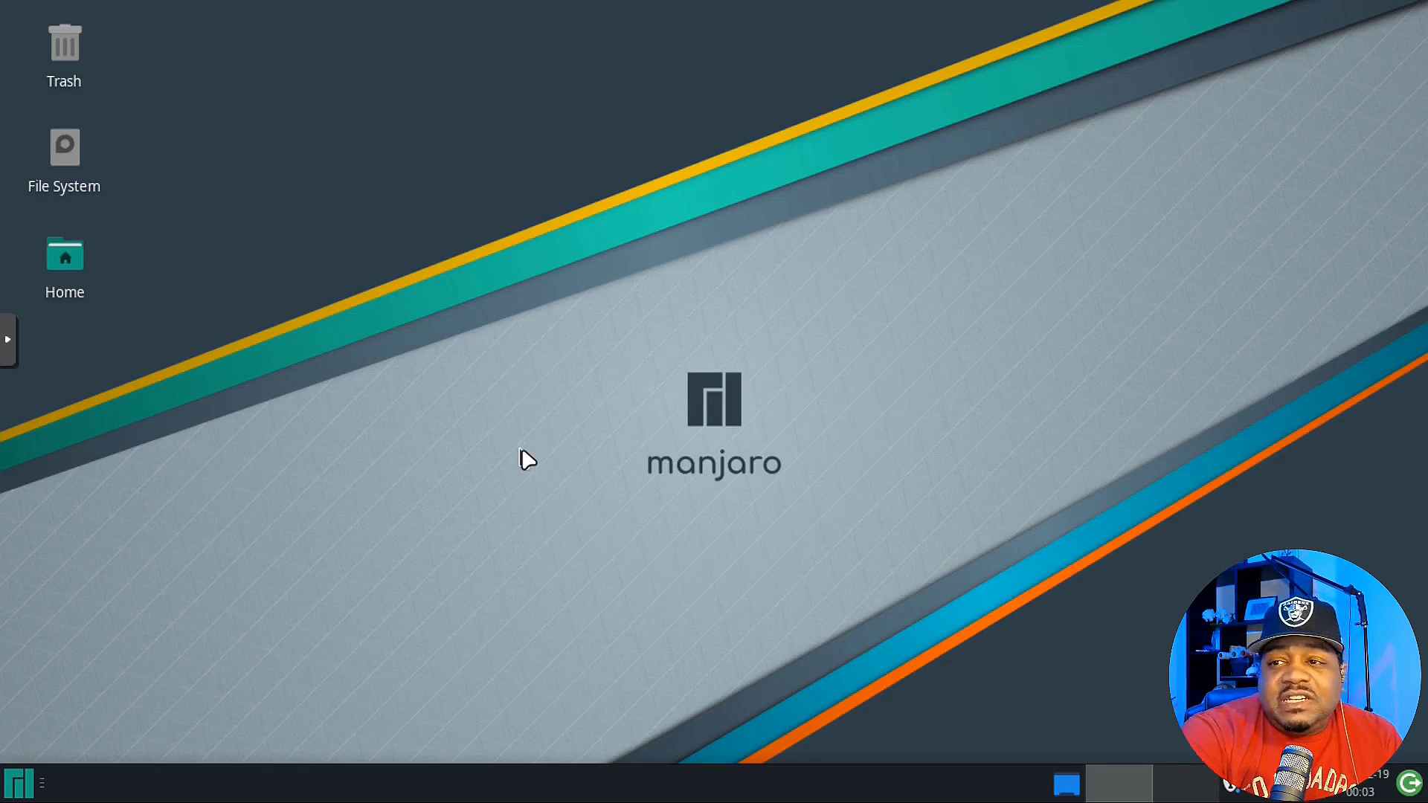
# Open the Firefox web browser, check its version in the About Firefox window, and close the browser
pyautogui.click(21, 790)
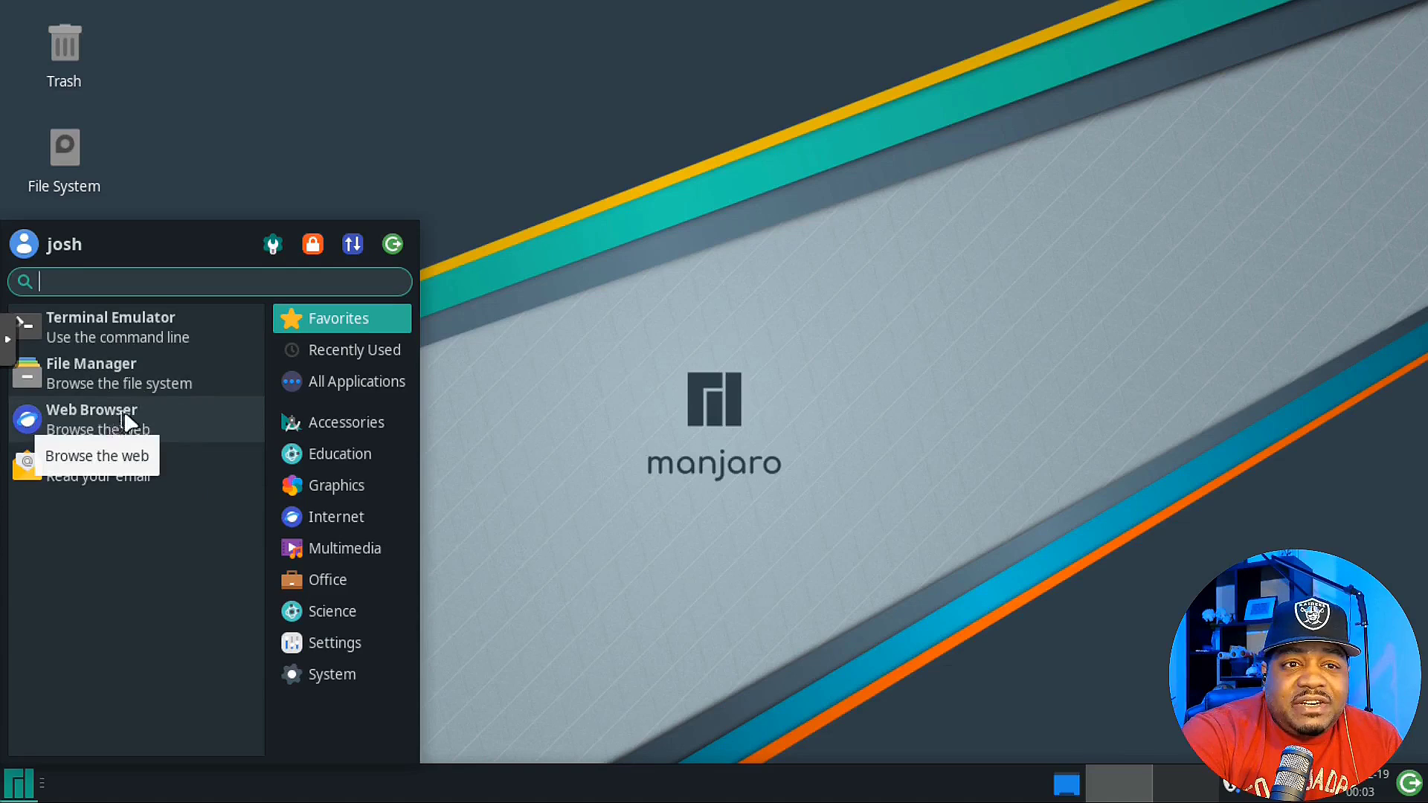
pyautogui.click(768, 240)
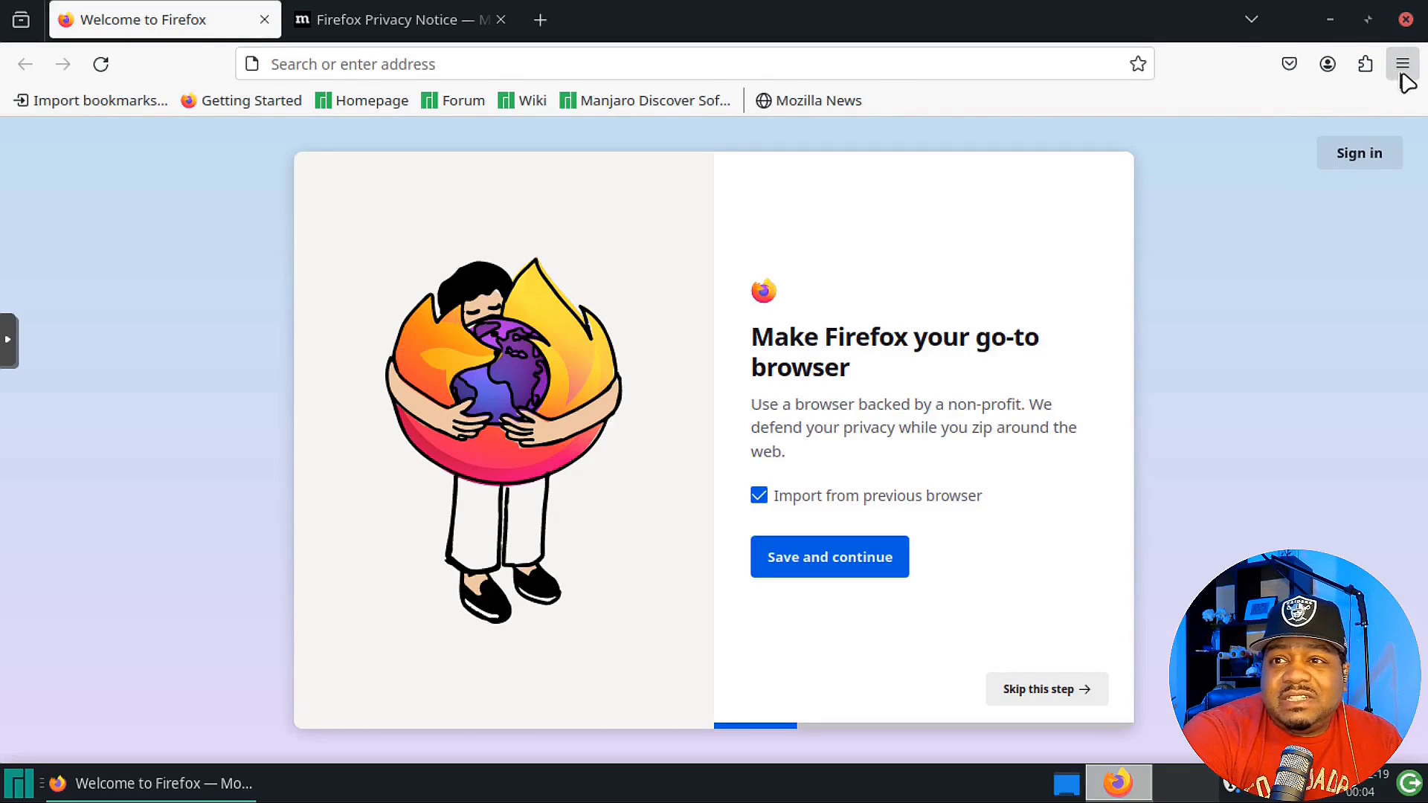
pyautogui.click(1402, 66)
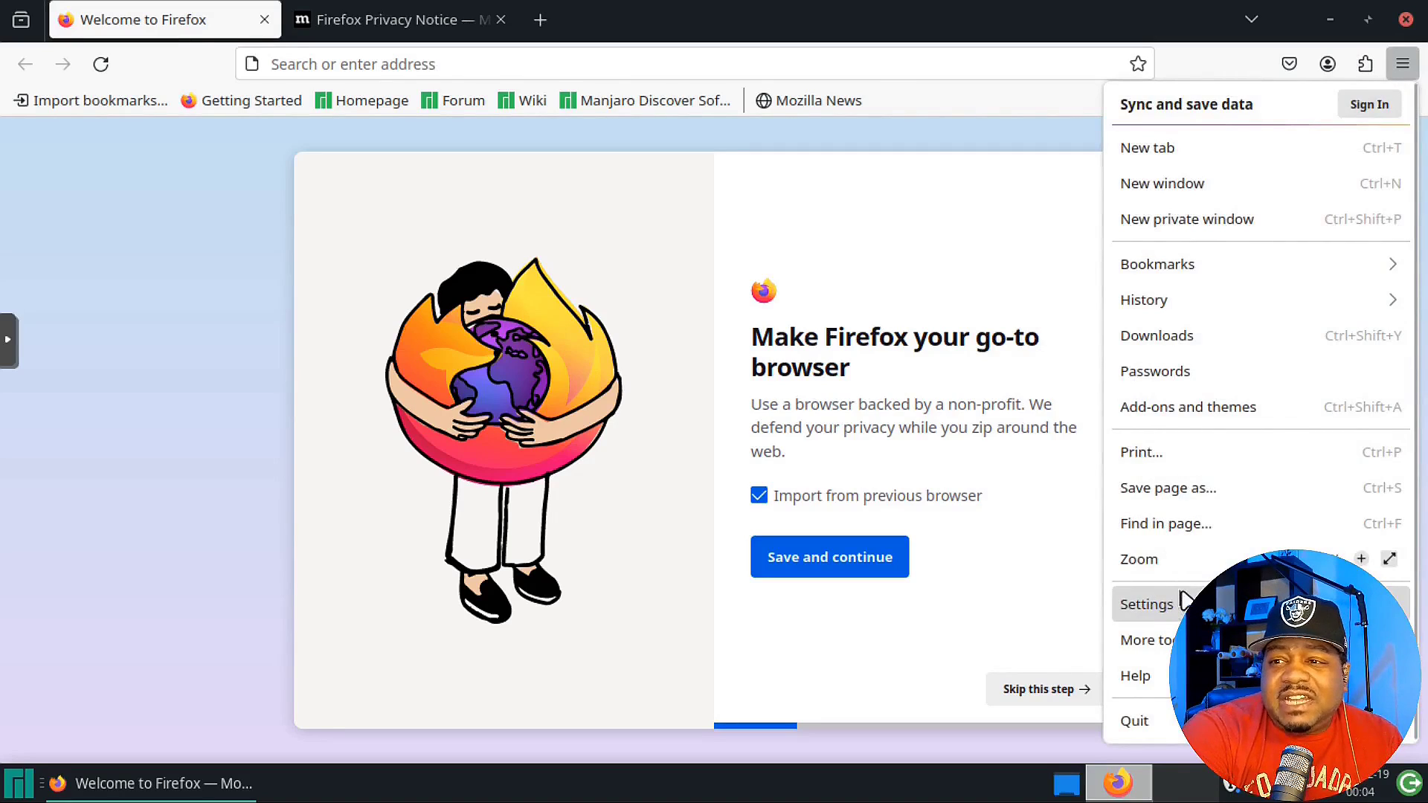
pyautogui.click(1164, 679)
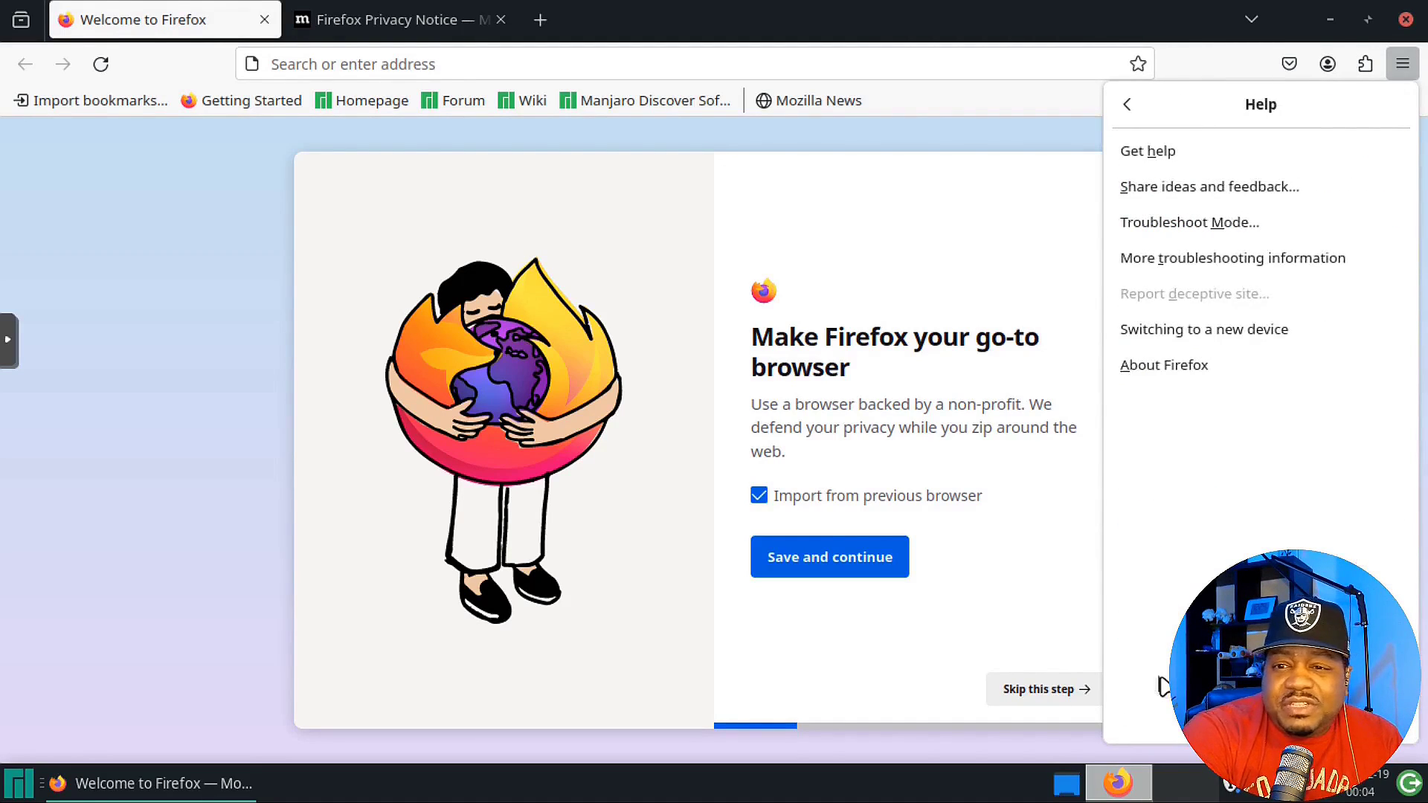
pyautogui.click(1202, 382)
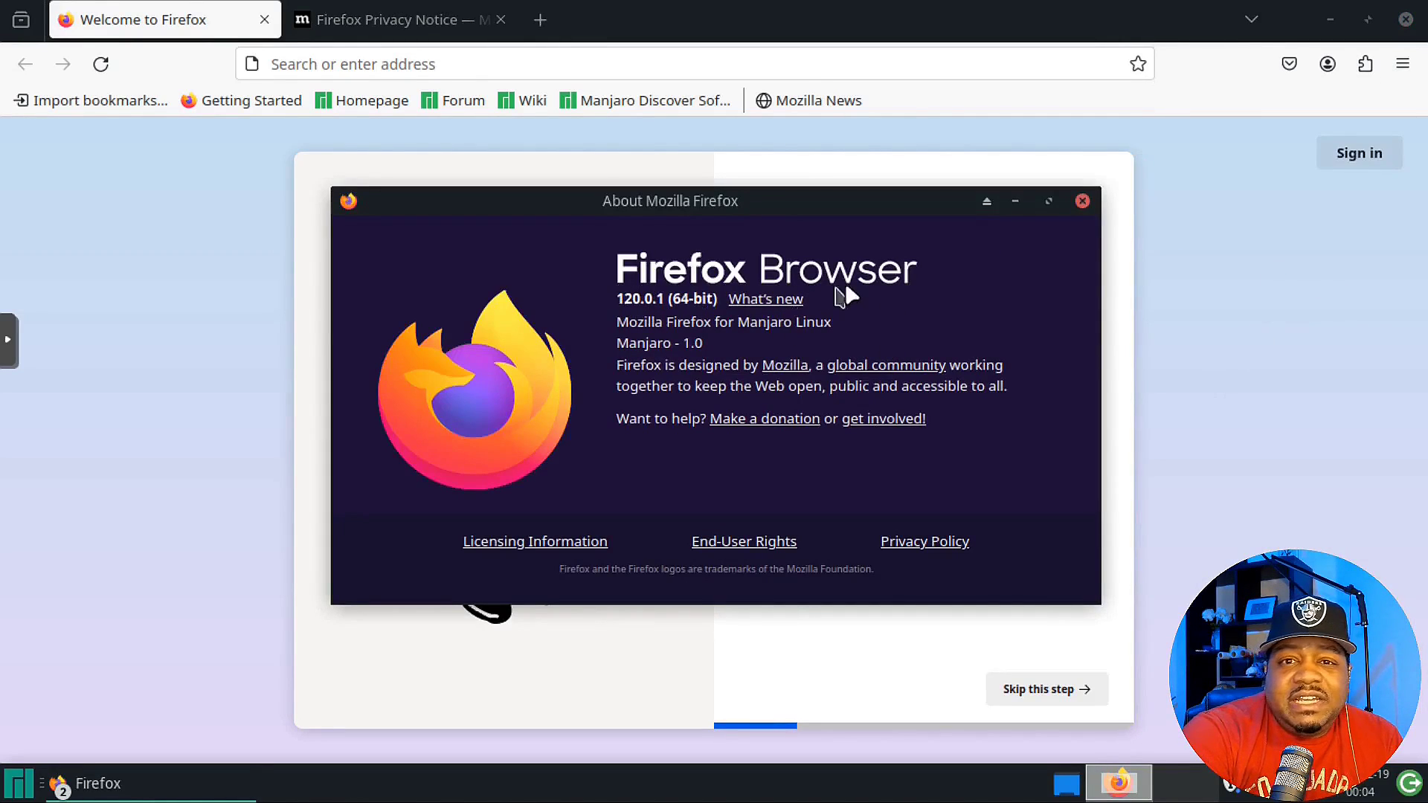
pyautogui.click(1082, 201)
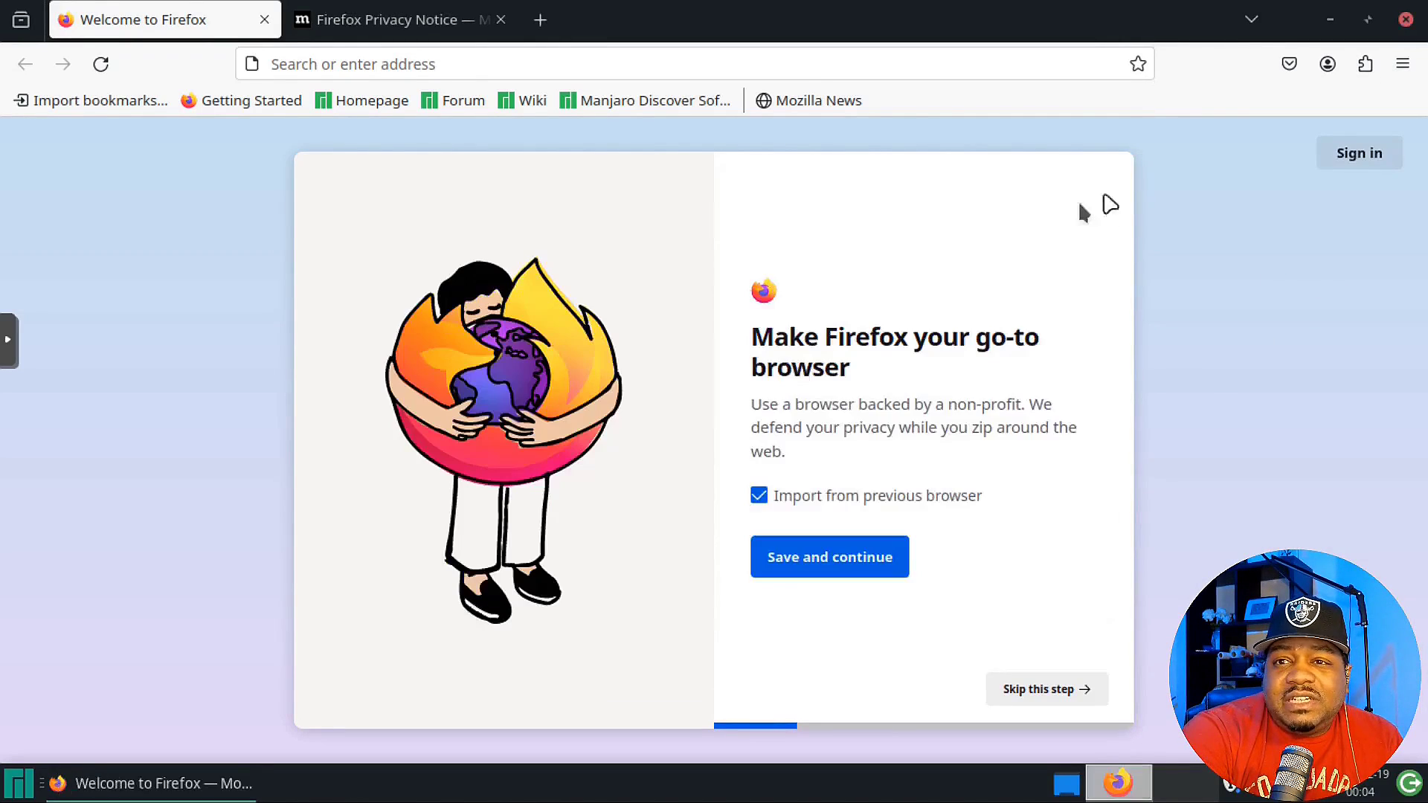
pyautogui.click(1406, 19)
# Open the Terminal Emulator and display the kernel details with uname -a
pyautogui.click(16, 786)
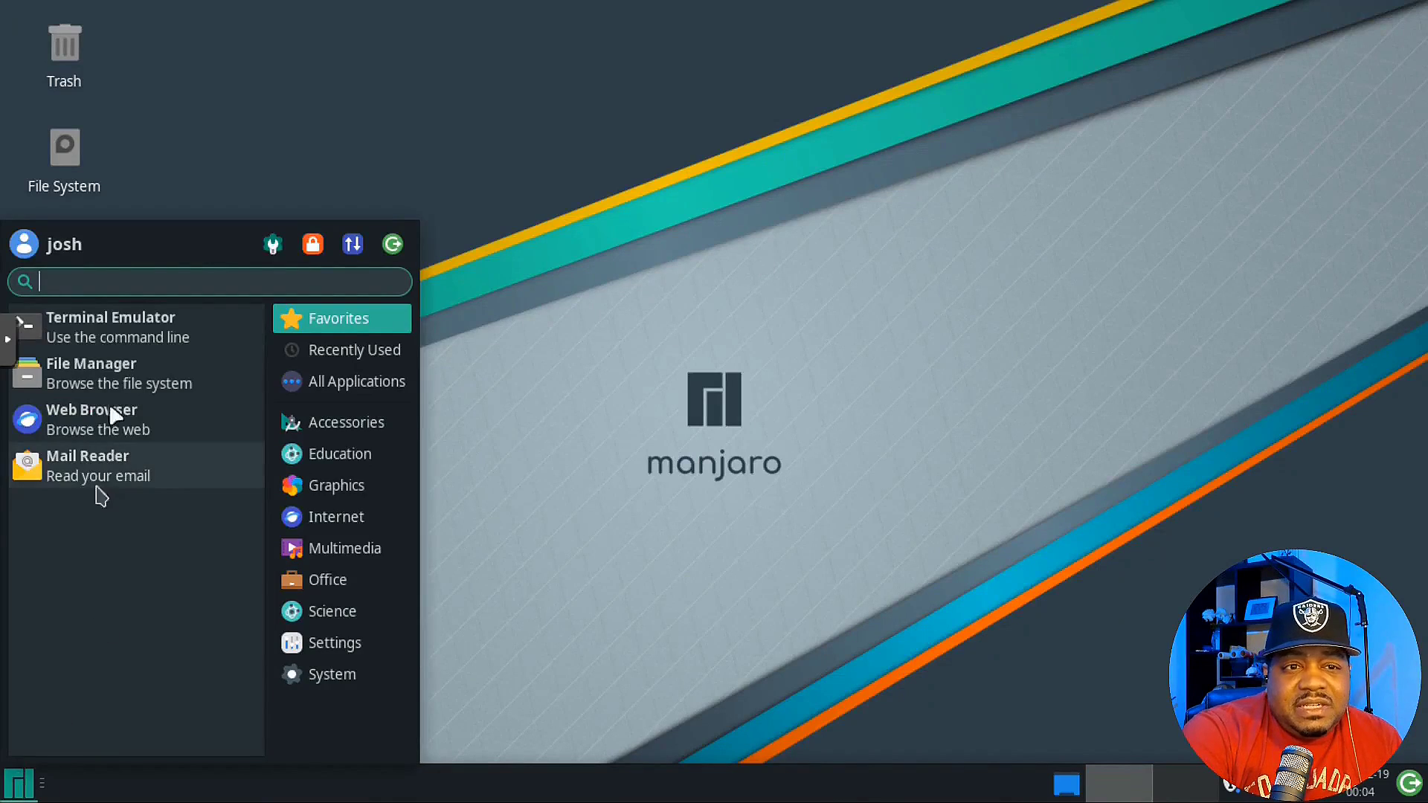
pyautogui.click(109, 315)
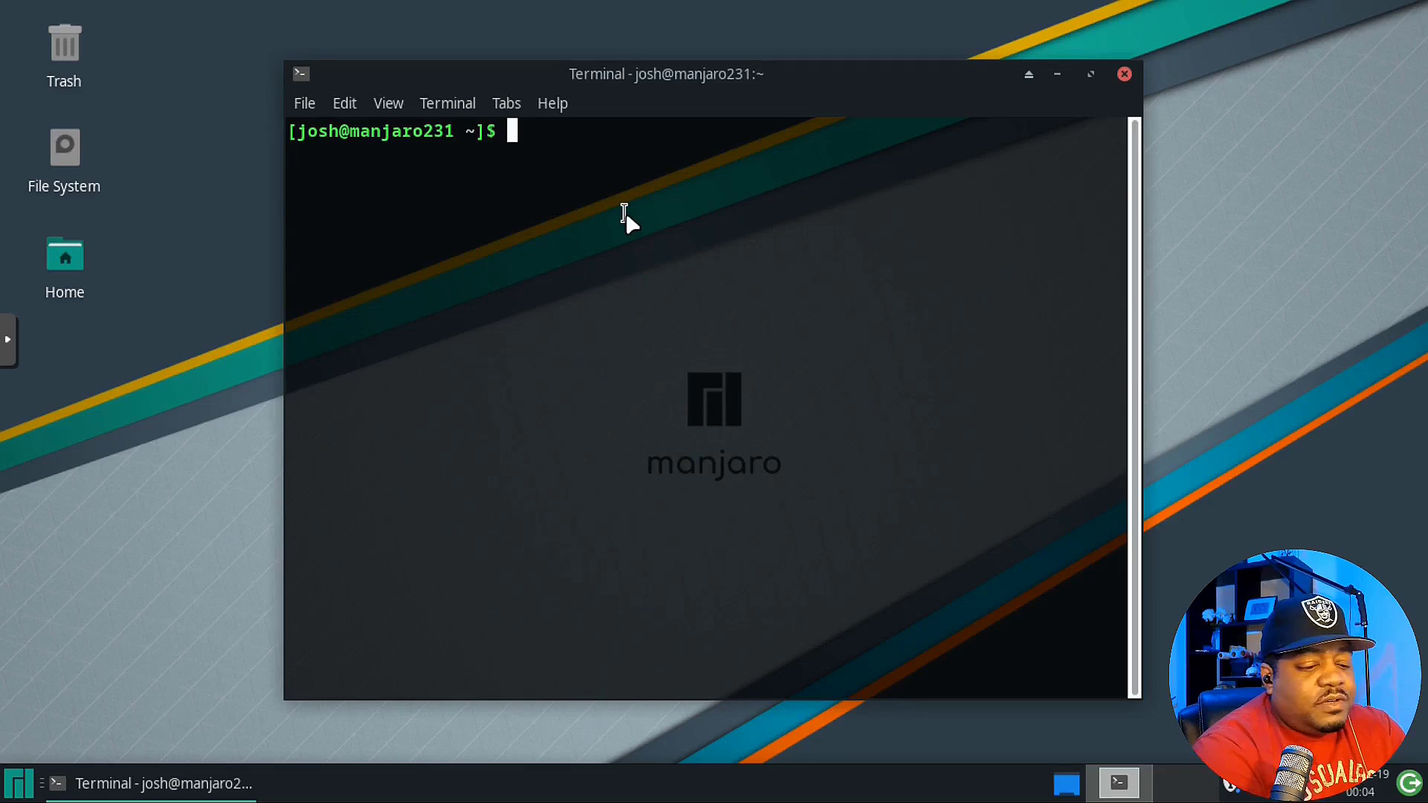
pyautogui.write('uname ')
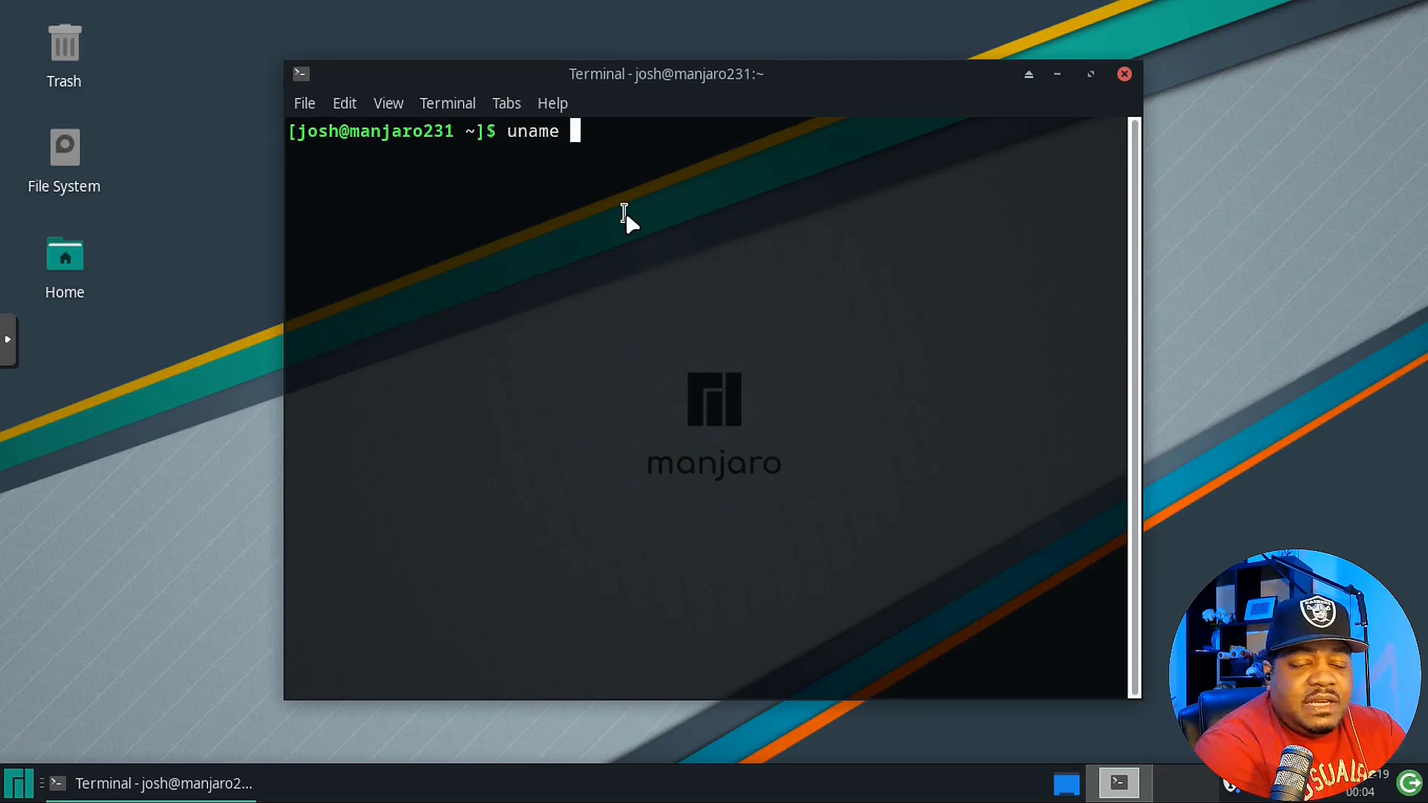
pyautogui.write('-a')
pyautogui.press('Return')
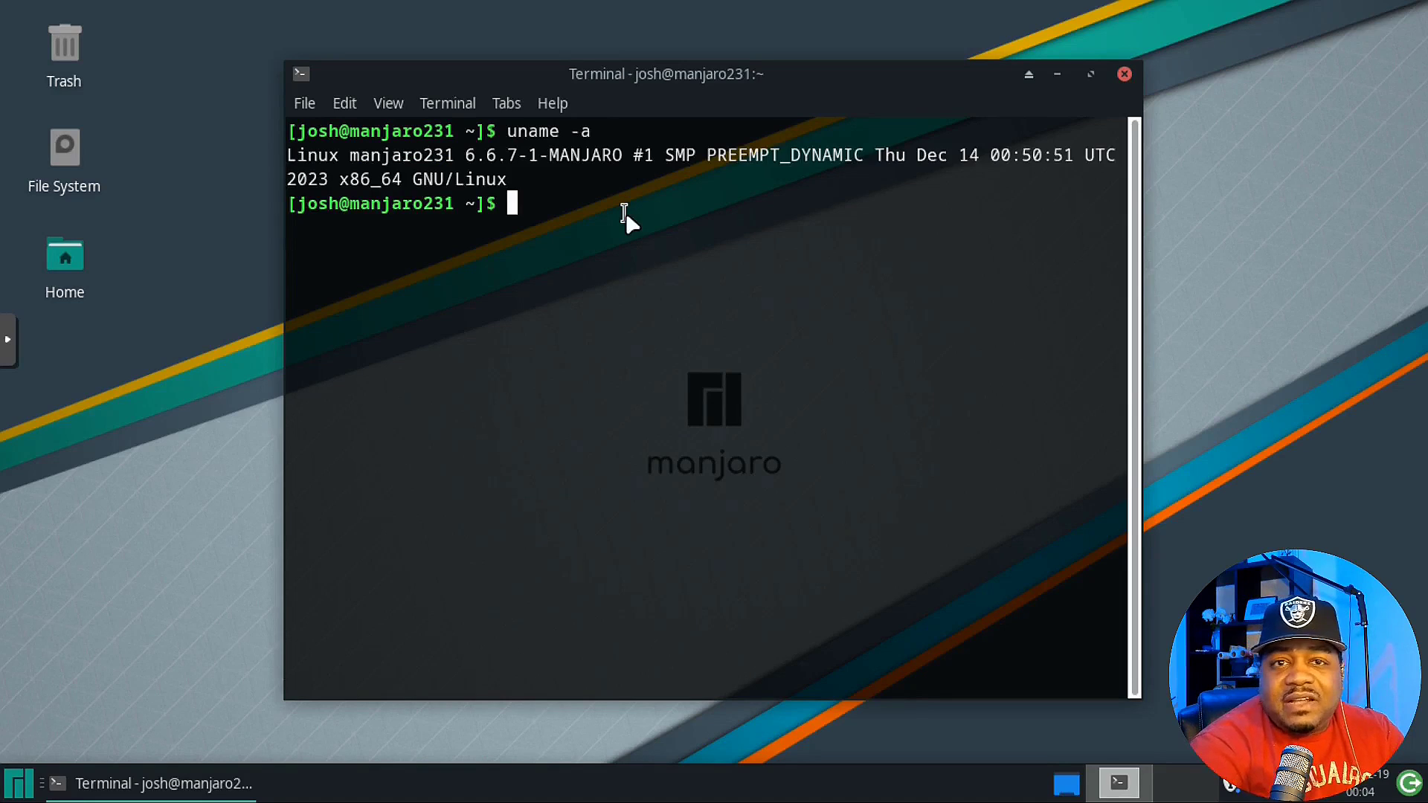
# Try to update the system with yay -Syu in the terminal
pyautogui.write('yay ')
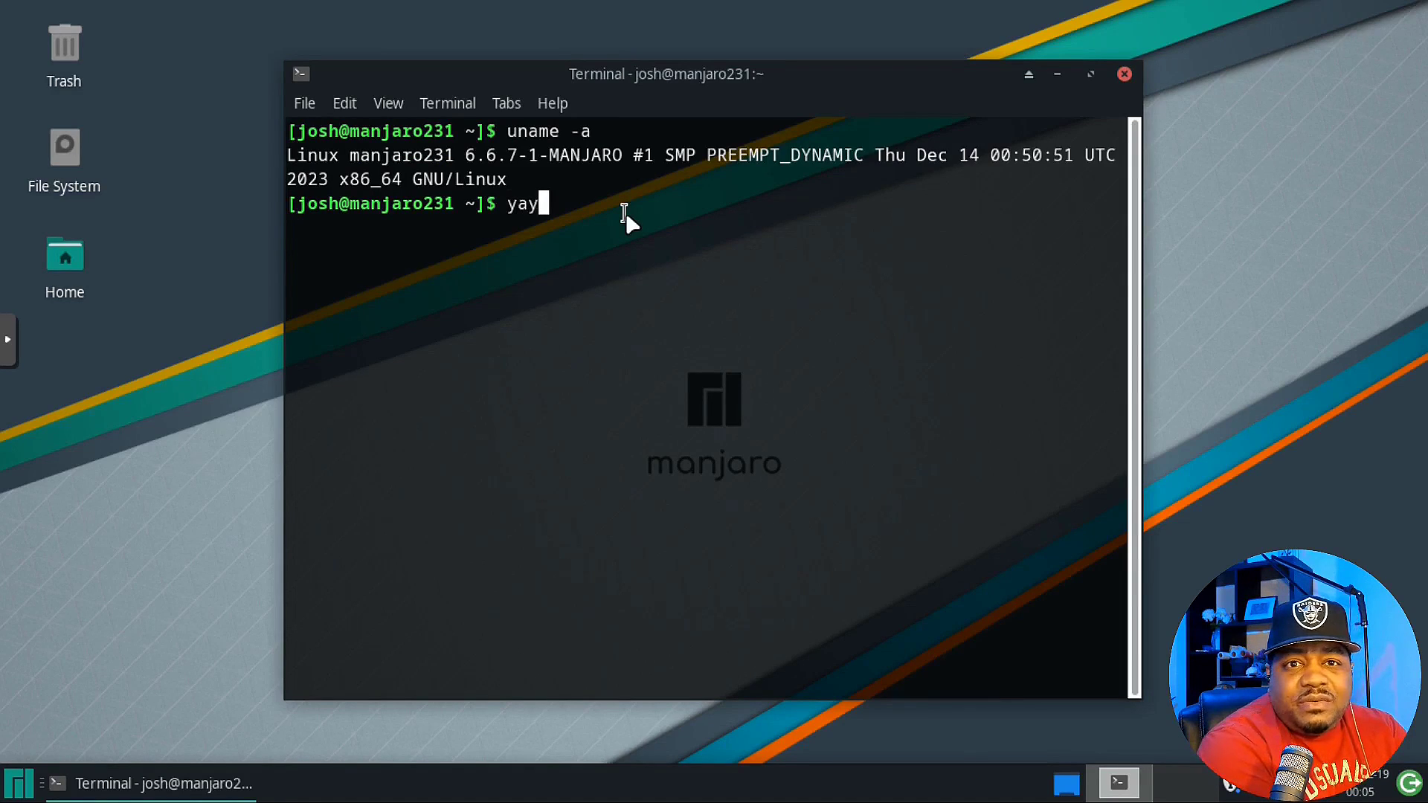
pyautogui.write('-Sy')
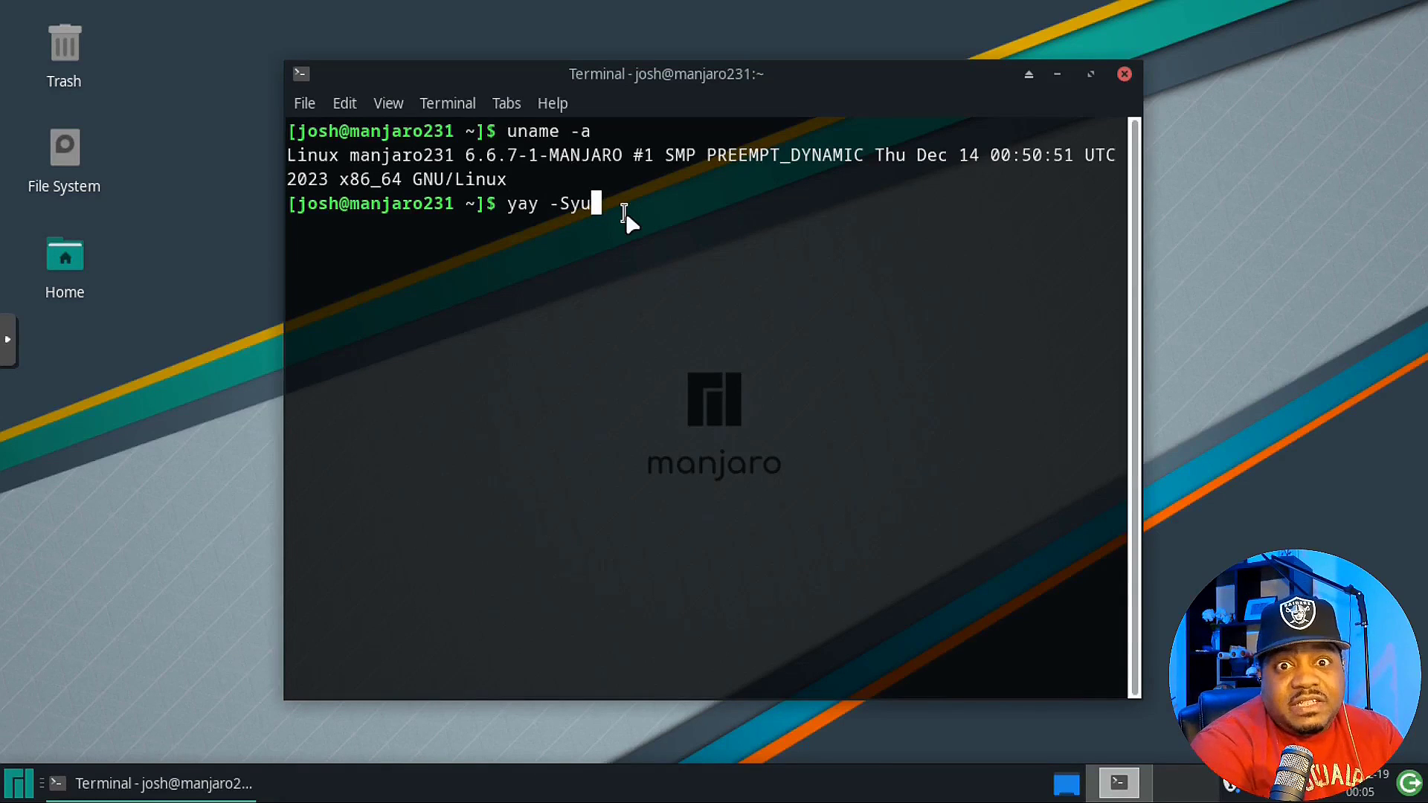
pyautogui.write('u')
pyautogui.press('Return')
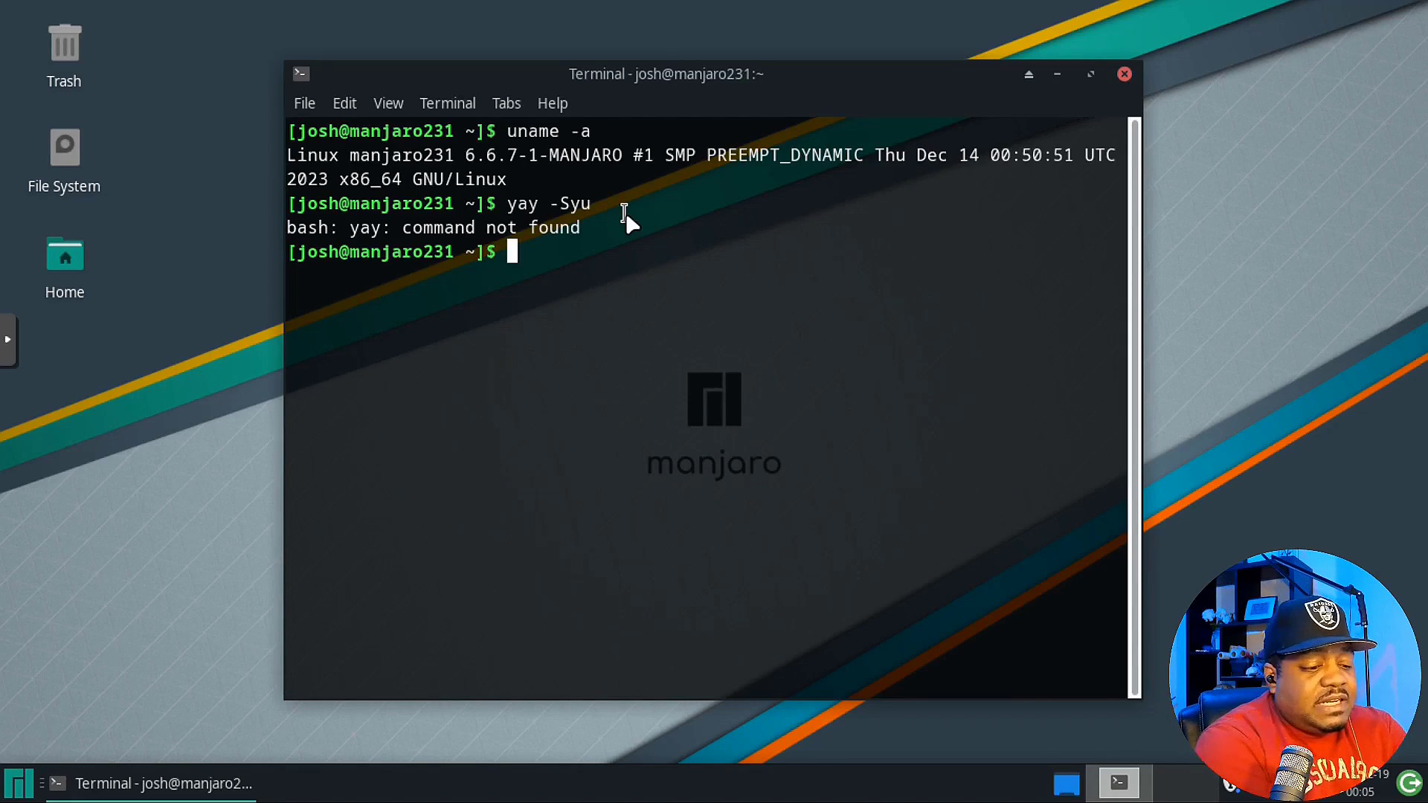
# Upgrade the whole system with sudo pacman -Syu, entering the account password and accepting the package installation
pyautogui.write('sudo pacman')
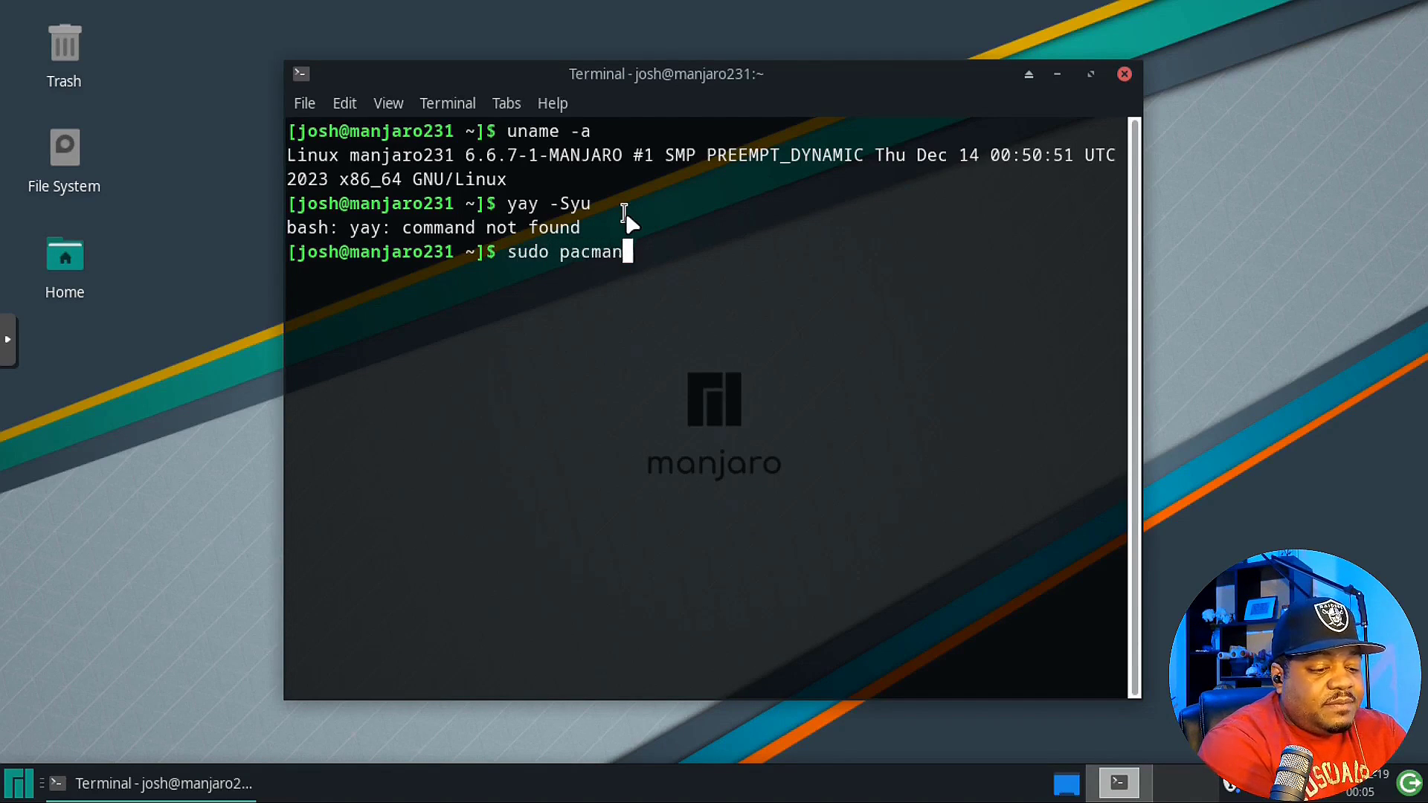
pyautogui.write(' -Syu')
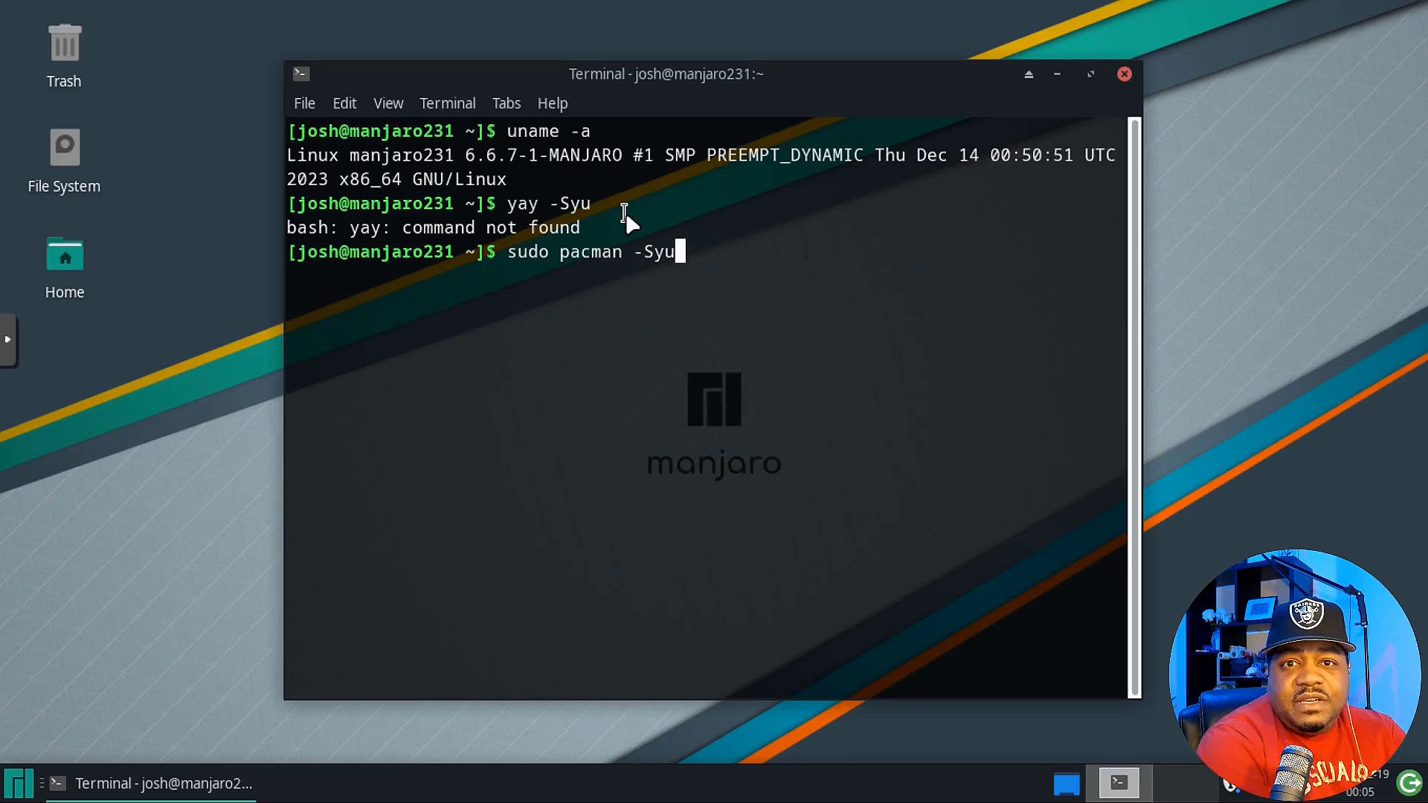
pyautogui.press('Return')
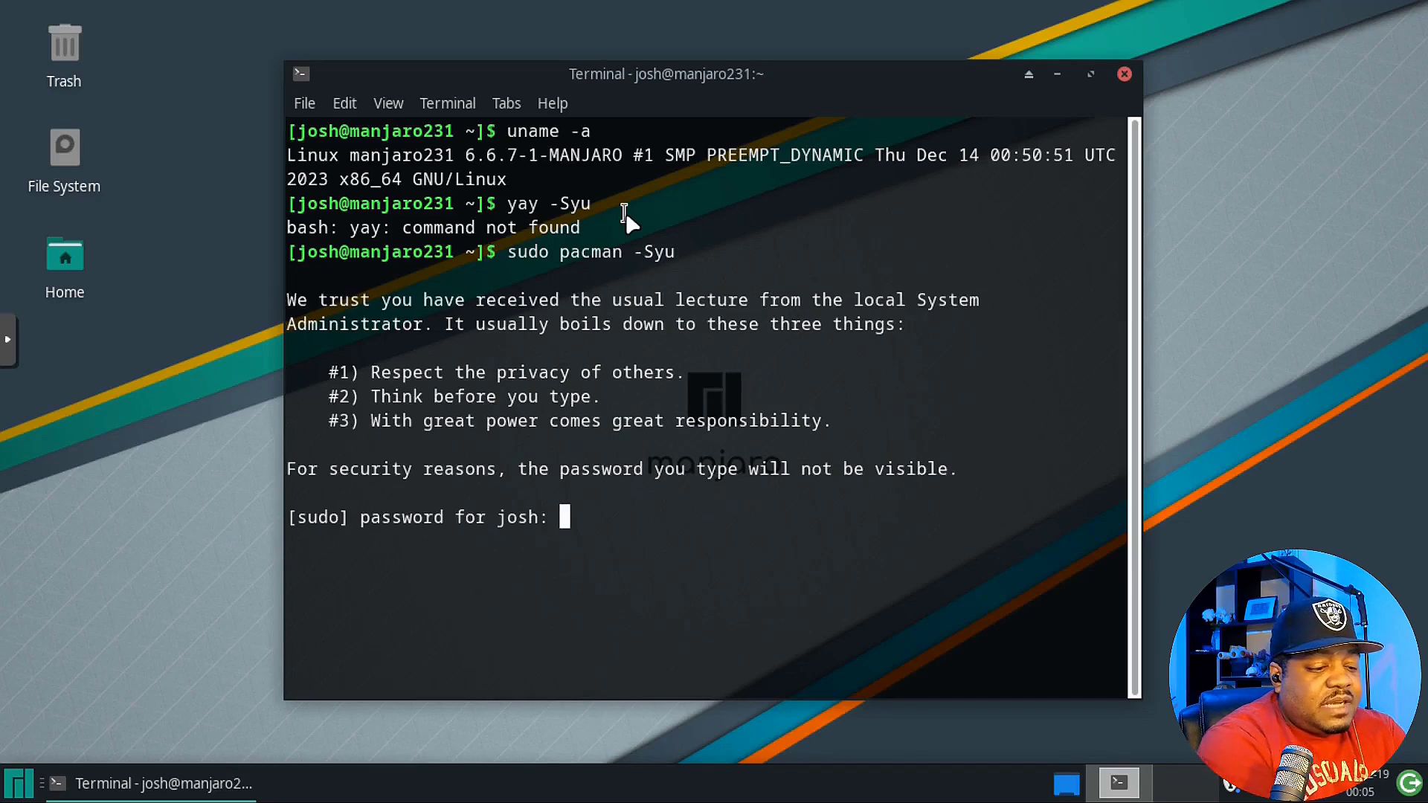
pyautogui.press('Return')
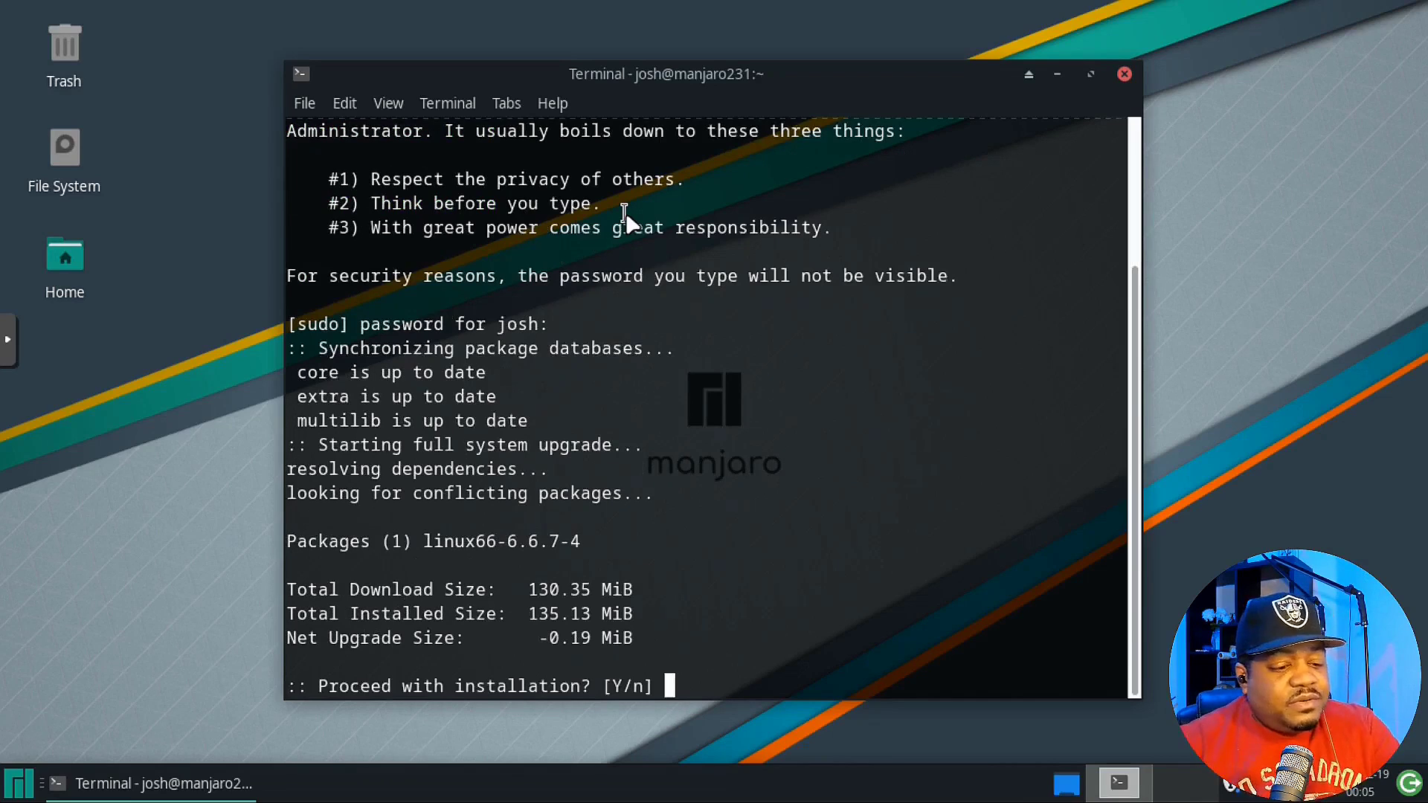
pyautogui.write('y')
pyautogui.press('Return')
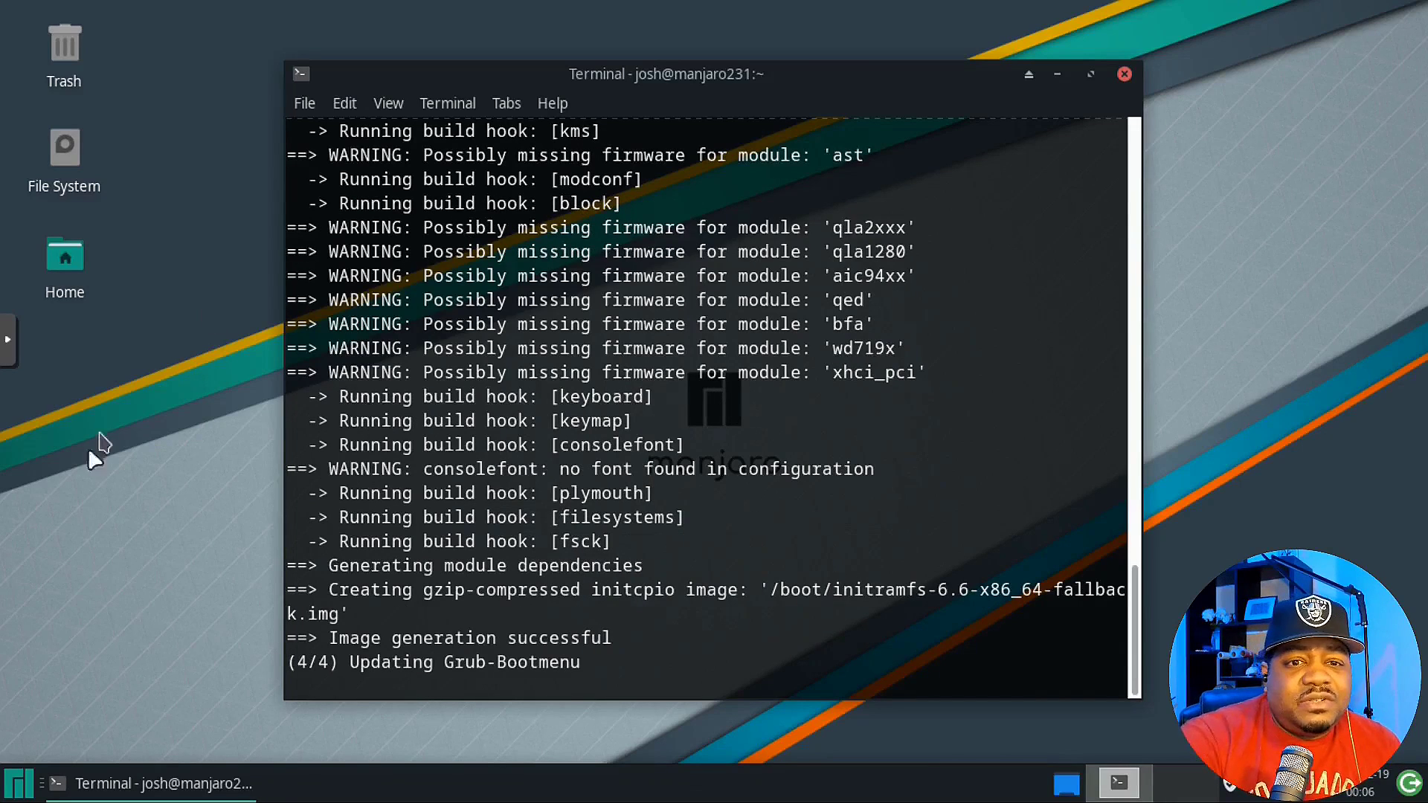
# Open the Thunderbird mail reader to view its account setup, then close its donation page and Thunderbird
pyautogui.click(20, 790)
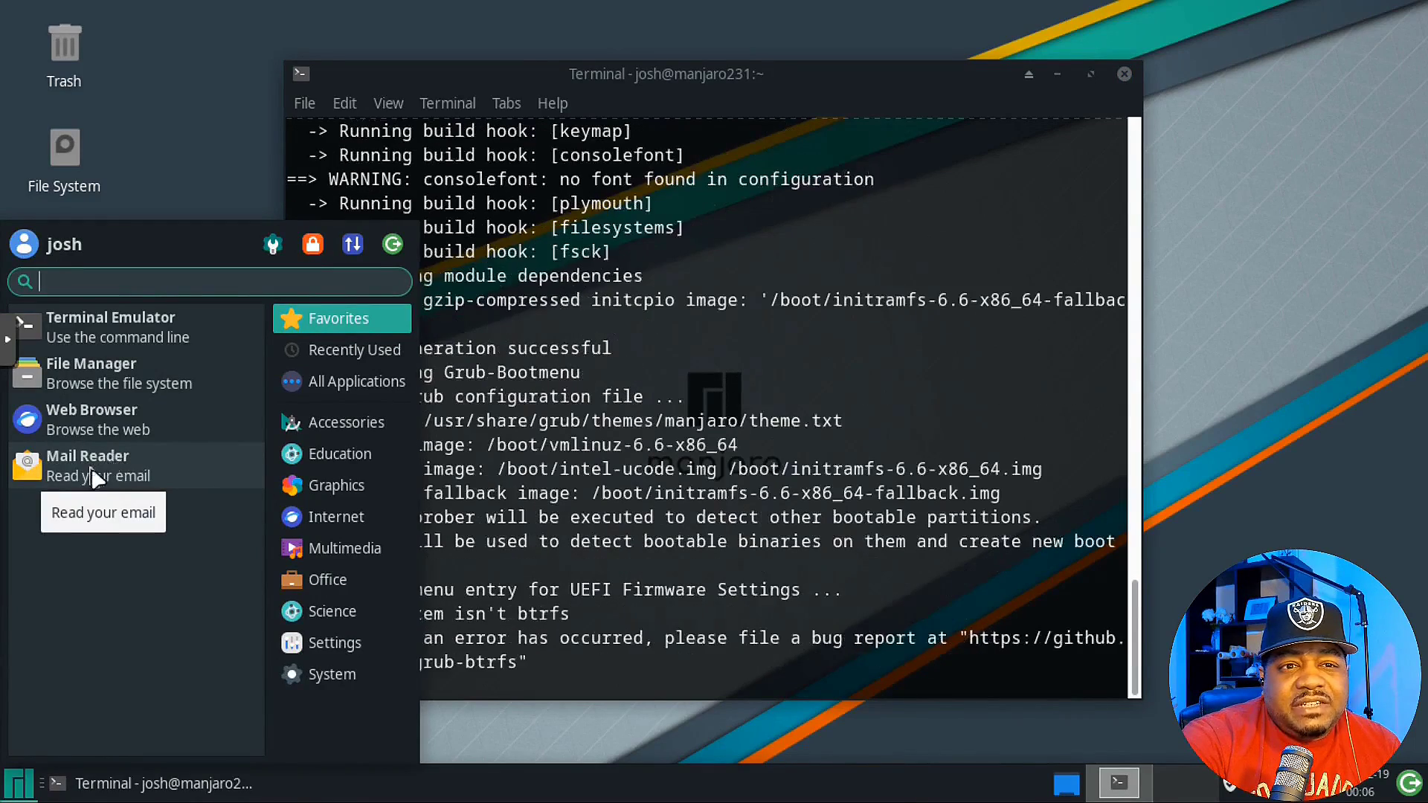
pyautogui.press('Escape')
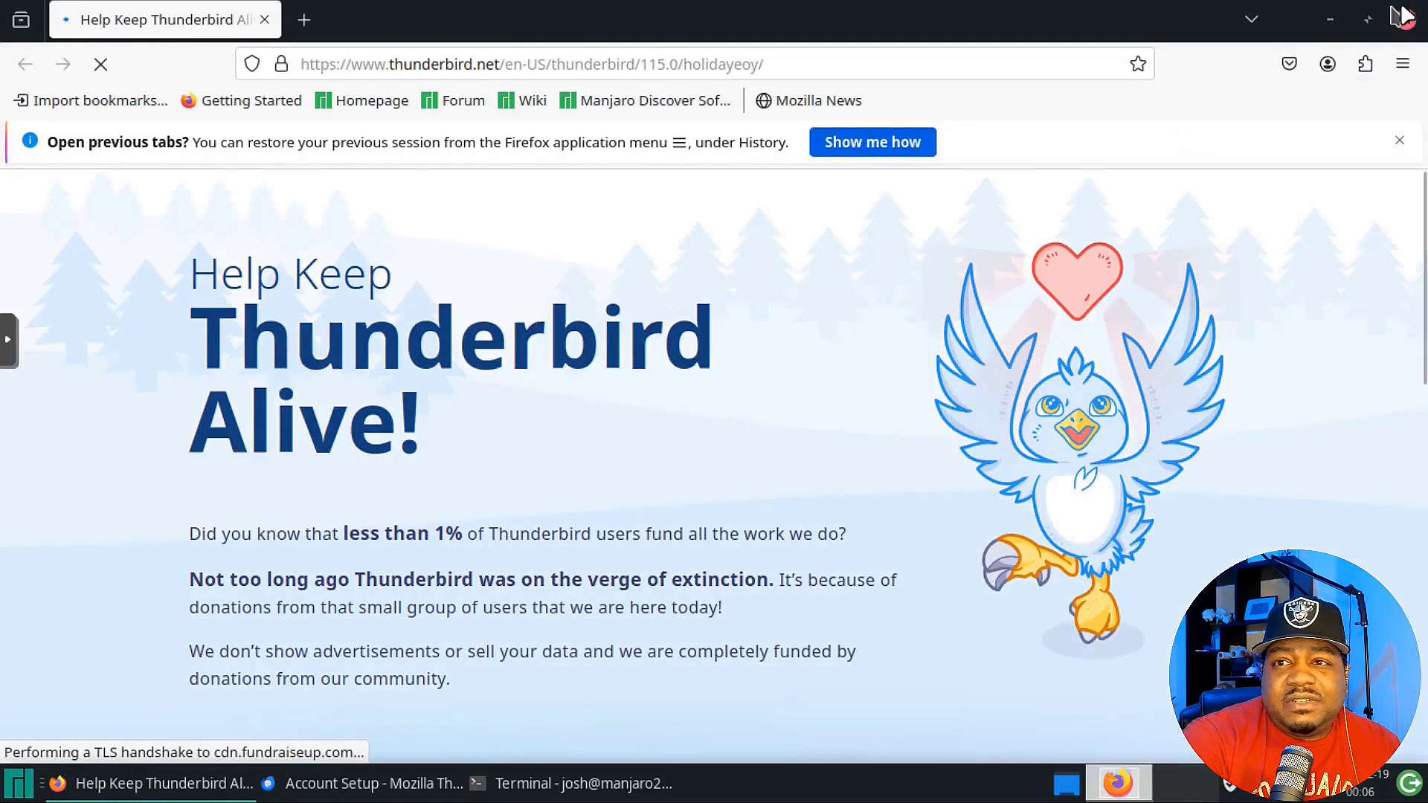
pyautogui.click(1404, 18)
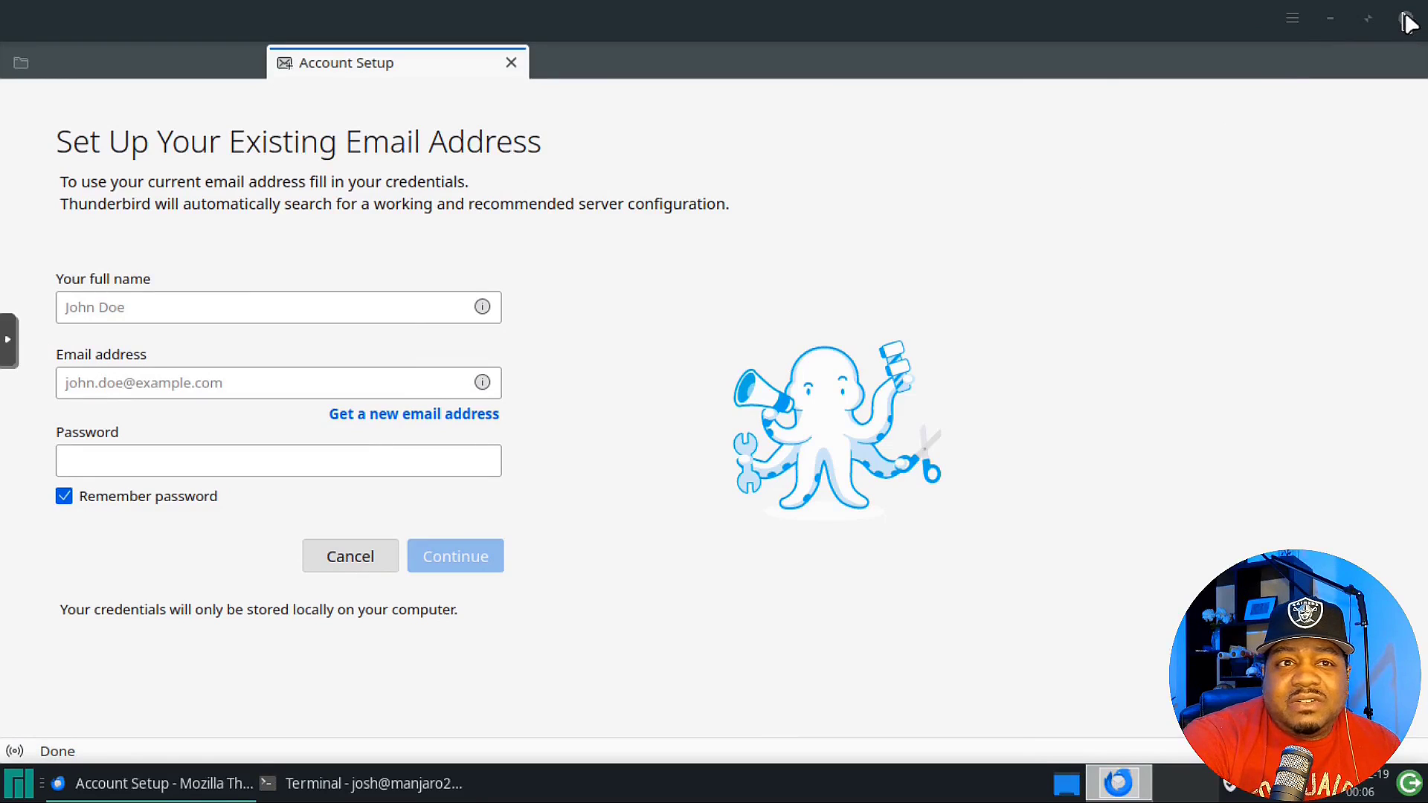
pyautogui.rightClick(195, 781)
pyautogui.click(194, 751)
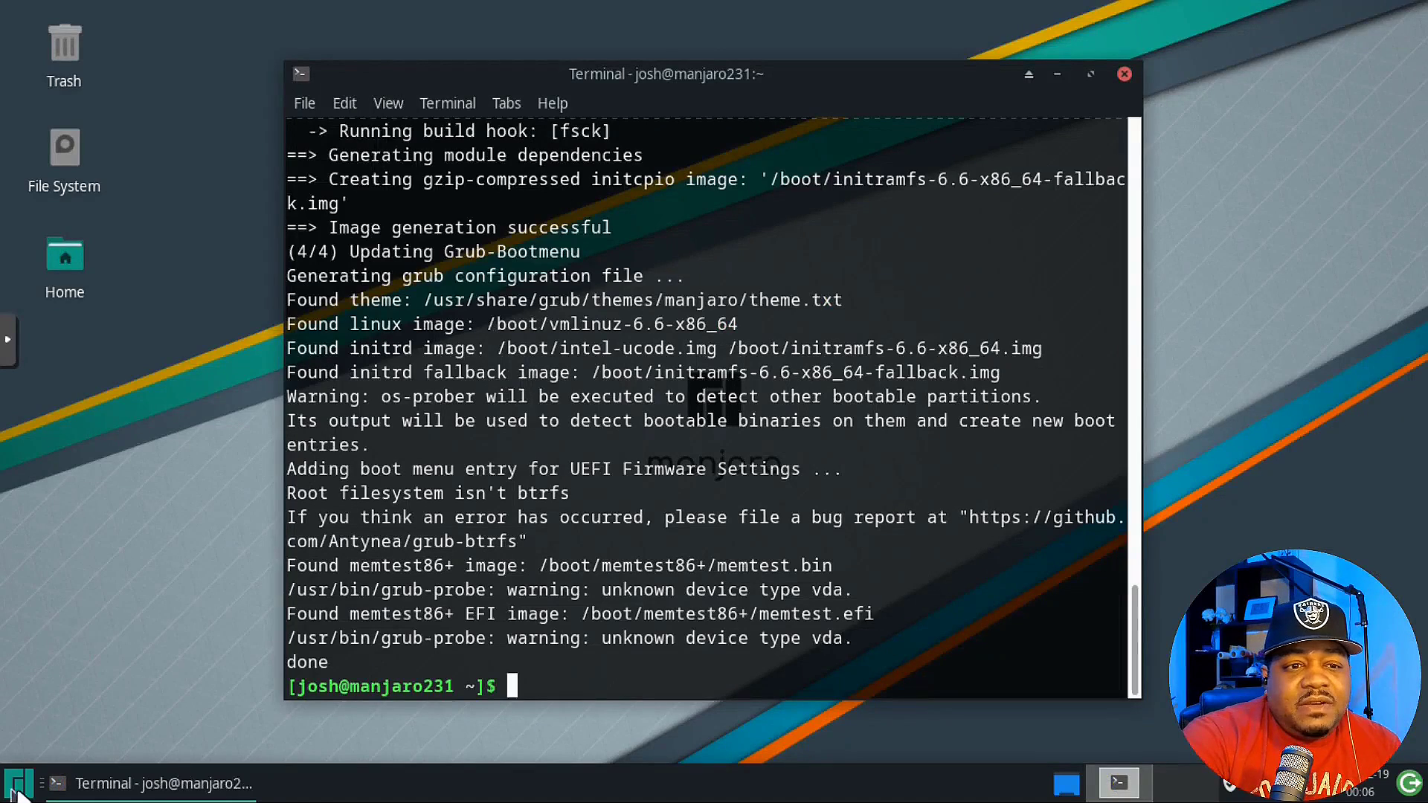
# Look through the Accessories and Settings application categories, then open Manjaro Settings Manager and view its categories
pyautogui.click(18, 783)
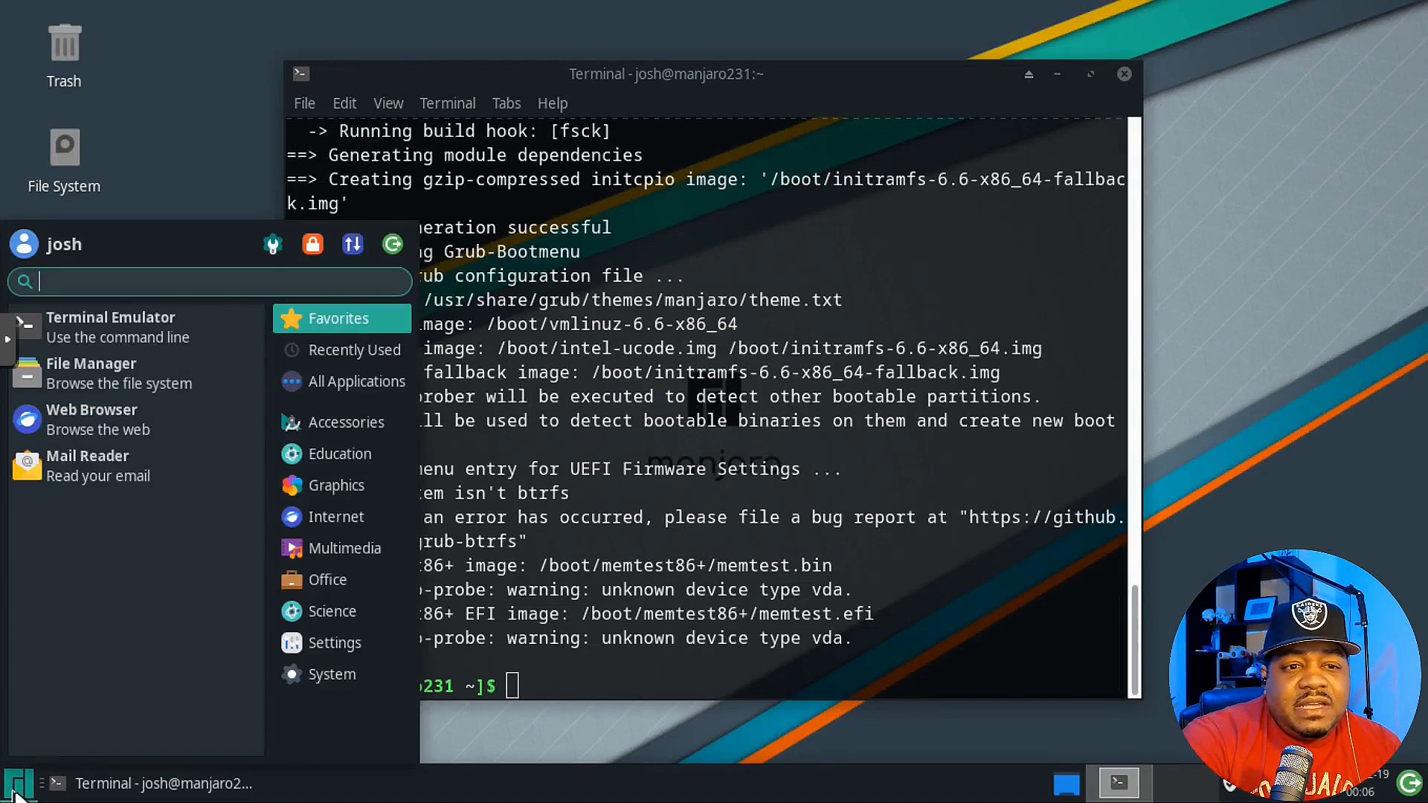
pyautogui.click(345, 425)
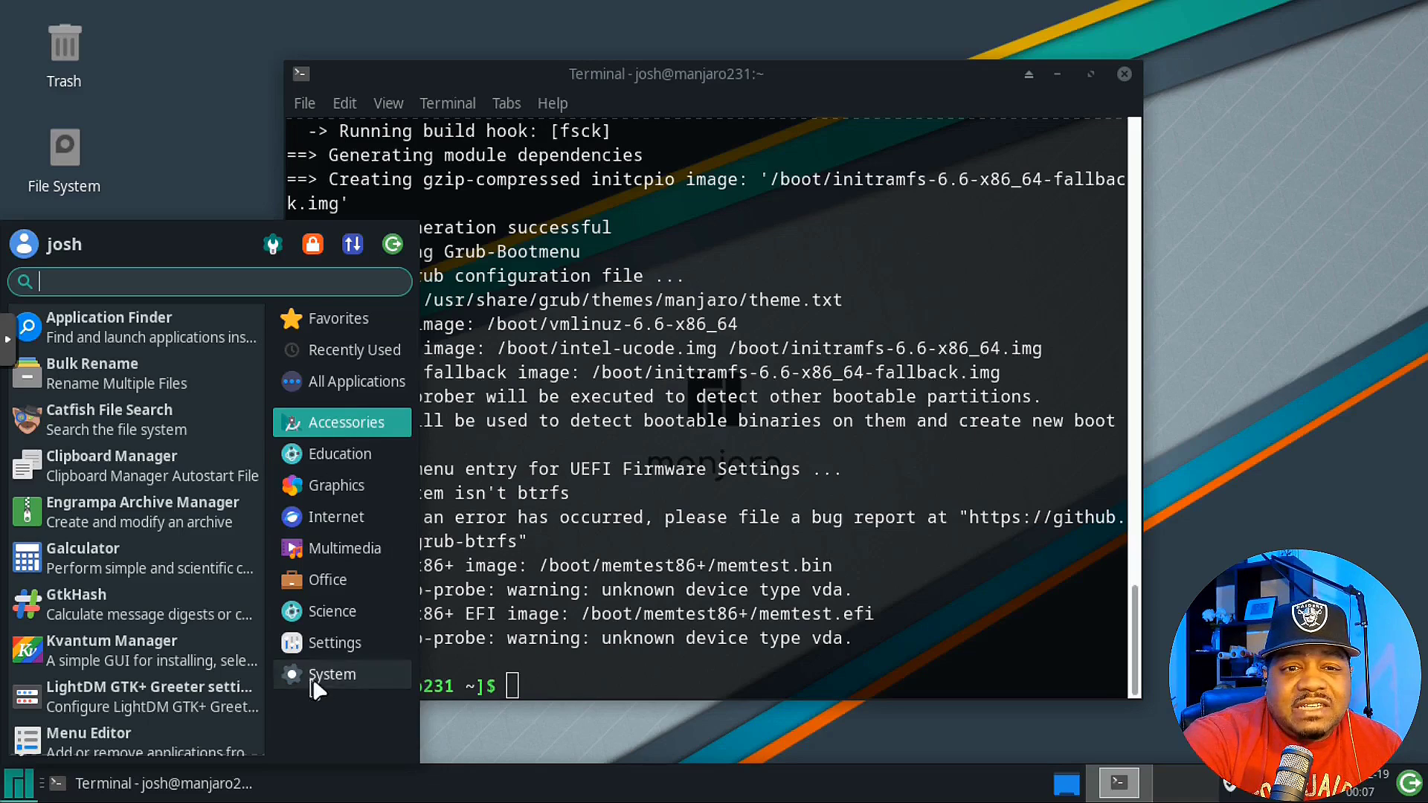
pyautogui.click(332, 643)
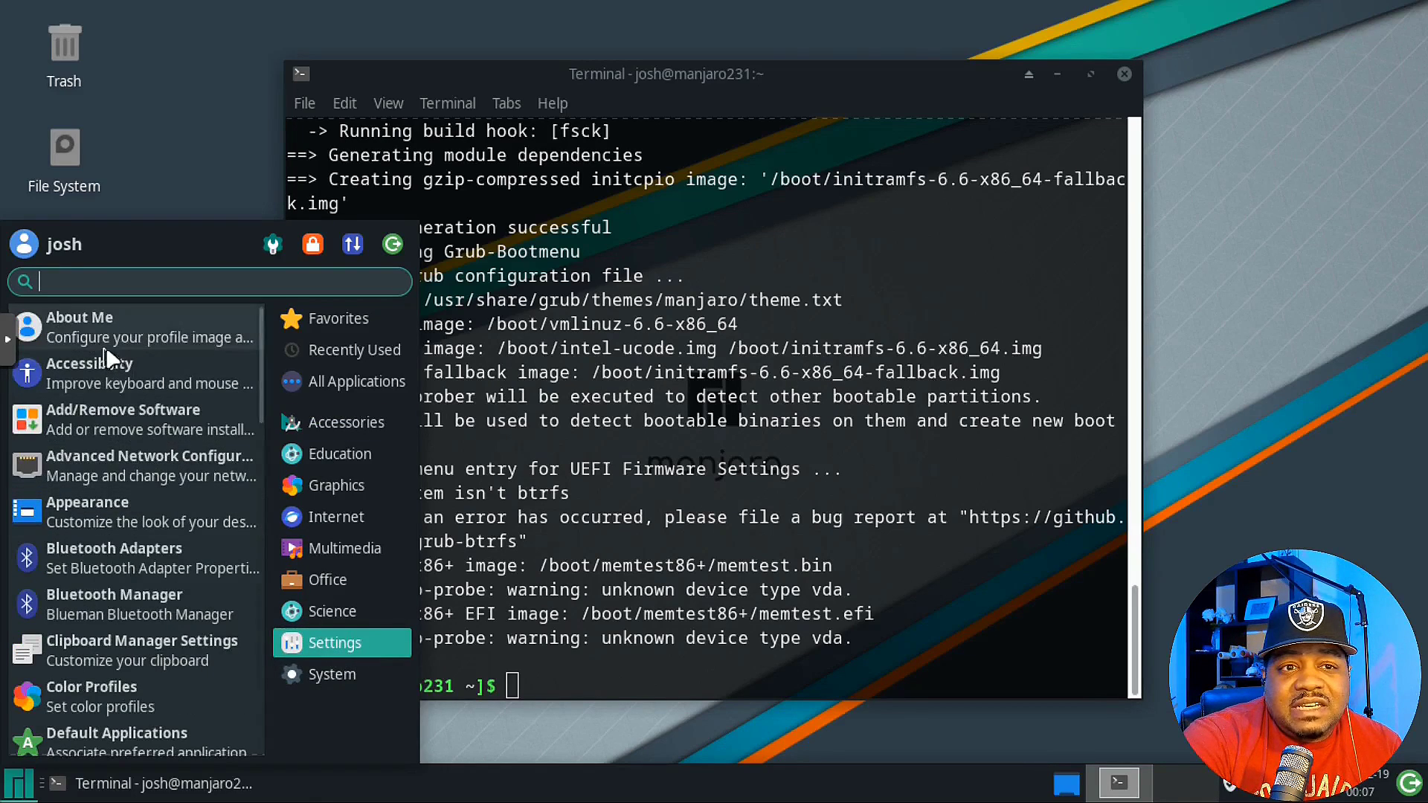
pyautogui.scroll(-8, 98, 693)
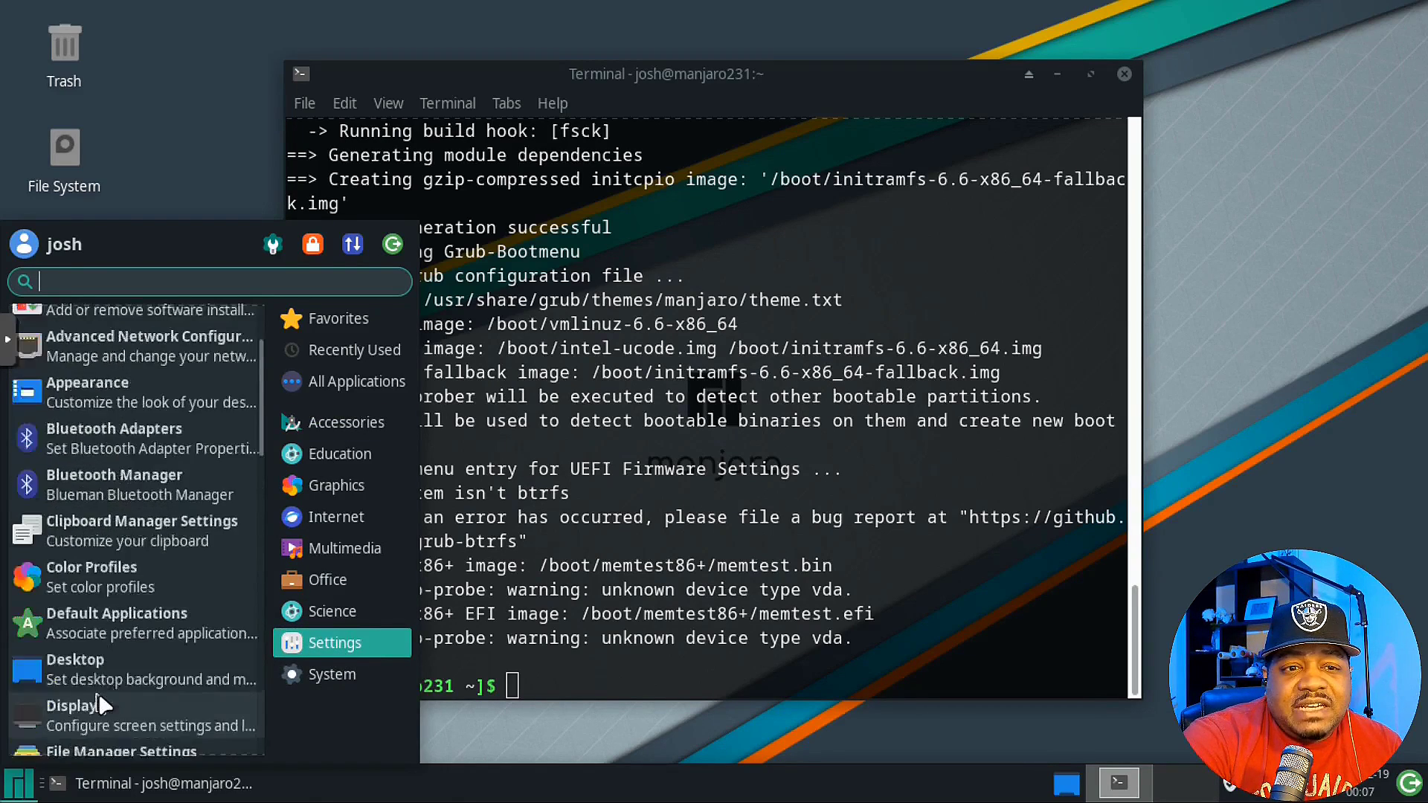
pyautogui.scroll(5, 98, 692)
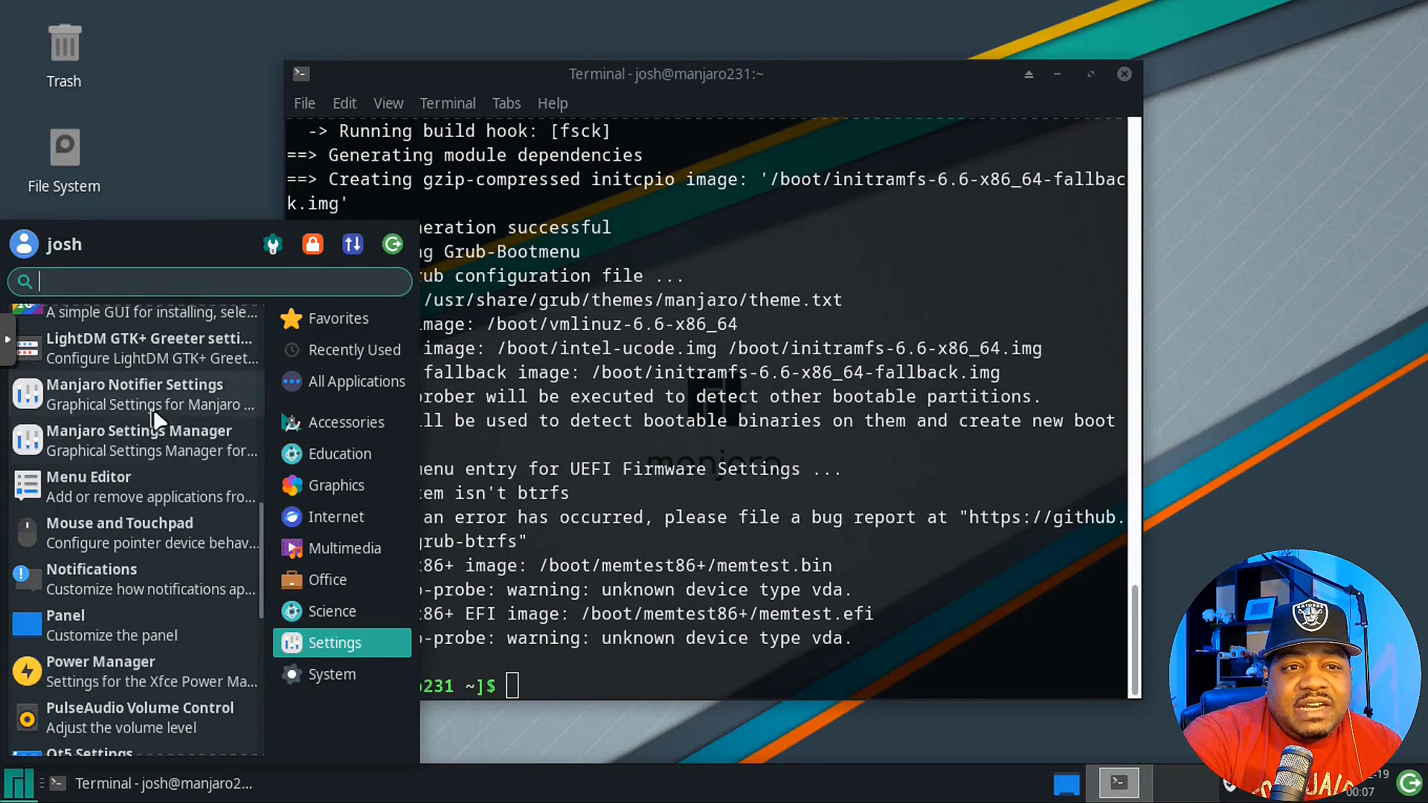
pyautogui.click(133, 435)
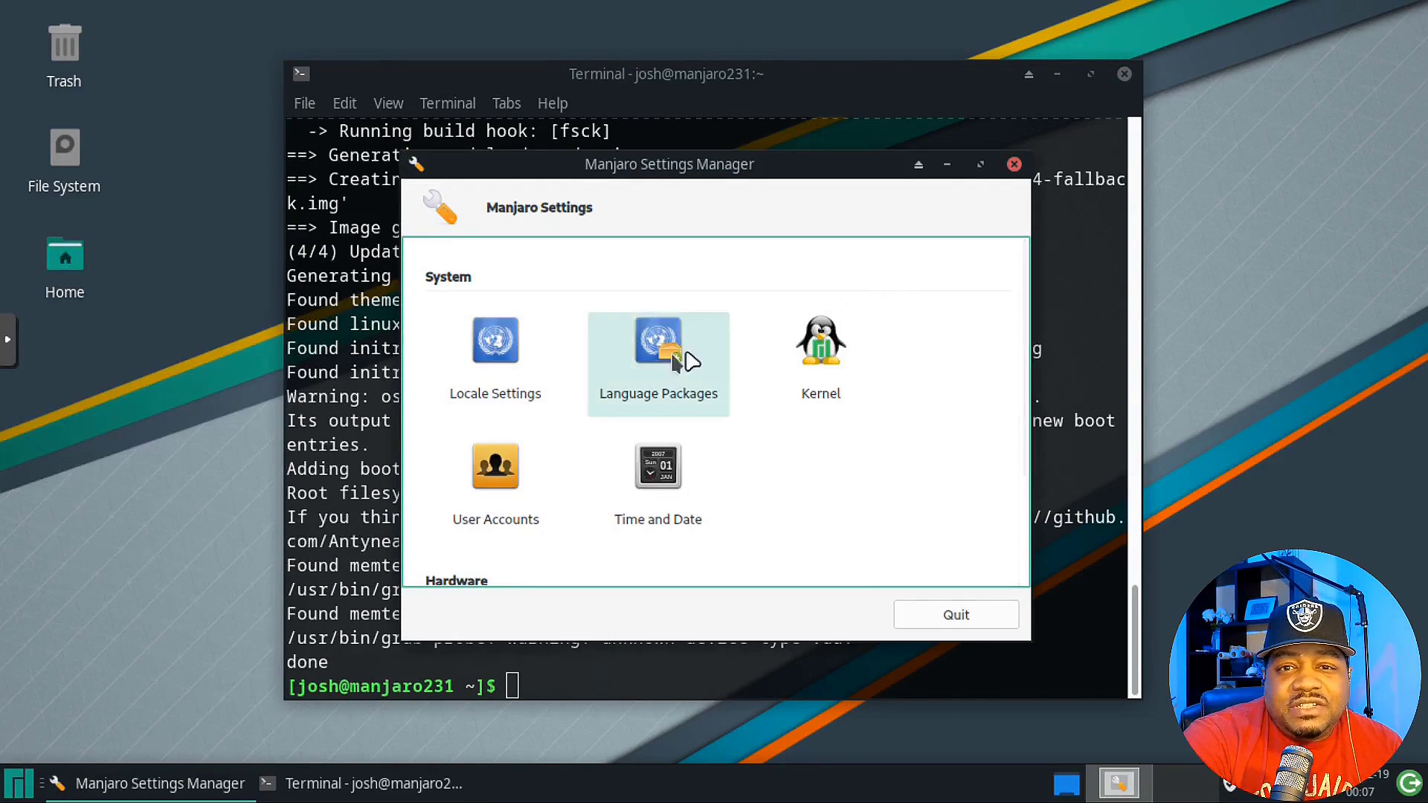
pyautogui.scroll(-3, 832, 418)
pyautogui.scroll(3, 837, 425)
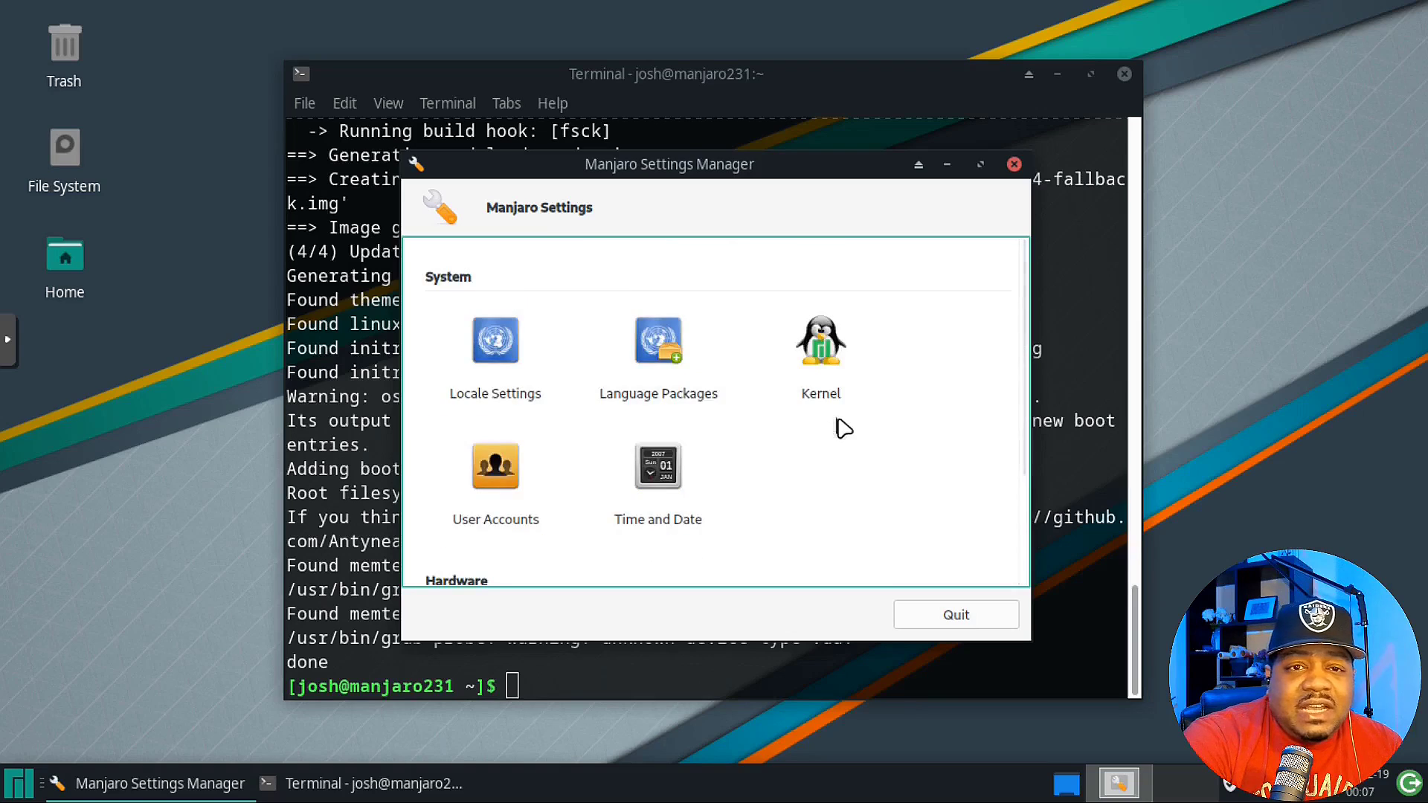
# View the available Linux kernels in the Kernel settings, return to all settings to view the hardware options, and quit Manjaro Settings Manager
pyautogui.click(818, 370)
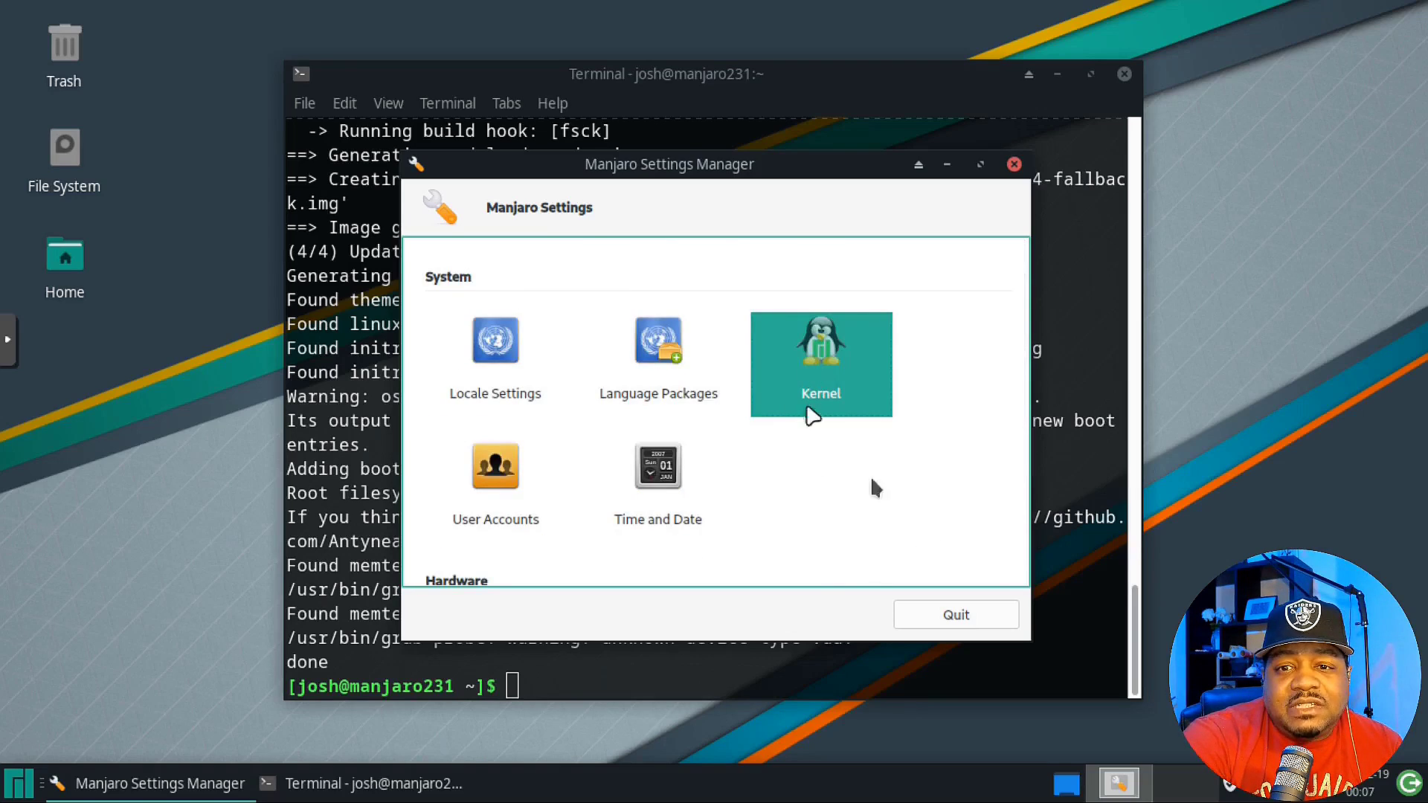
pyautogui.click(823, 383)
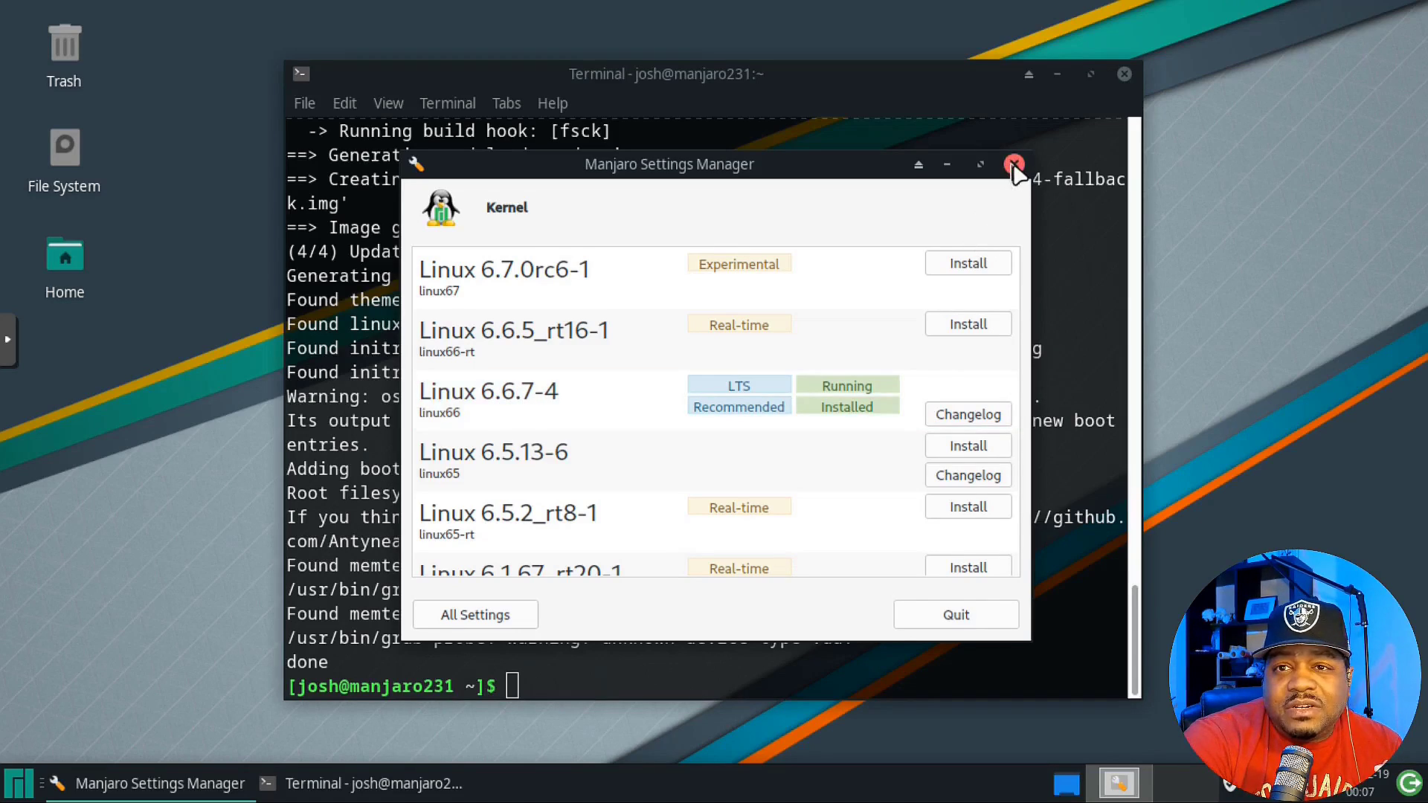
pyautogui.click(476, 616)
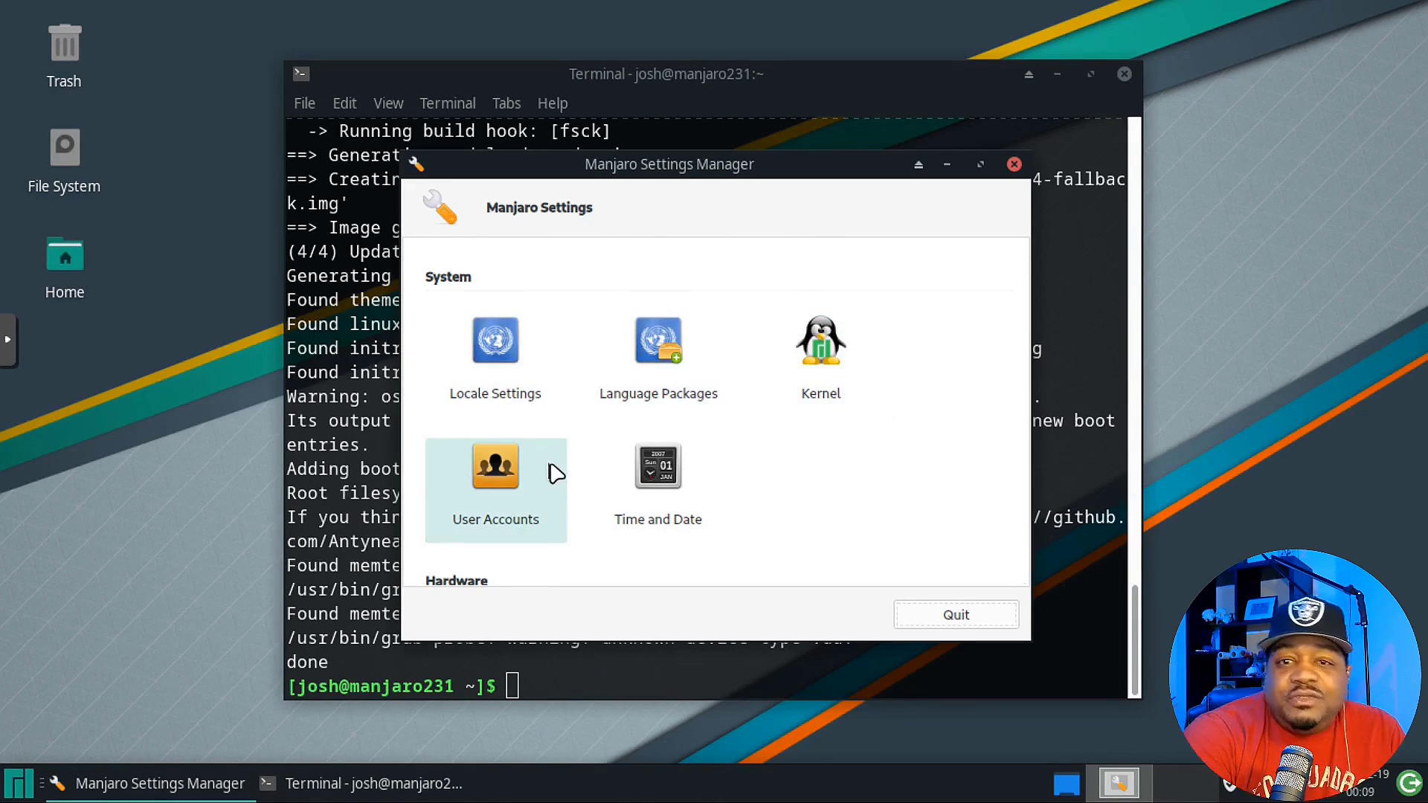
pyautogui.scroll(-3, 777, 392)
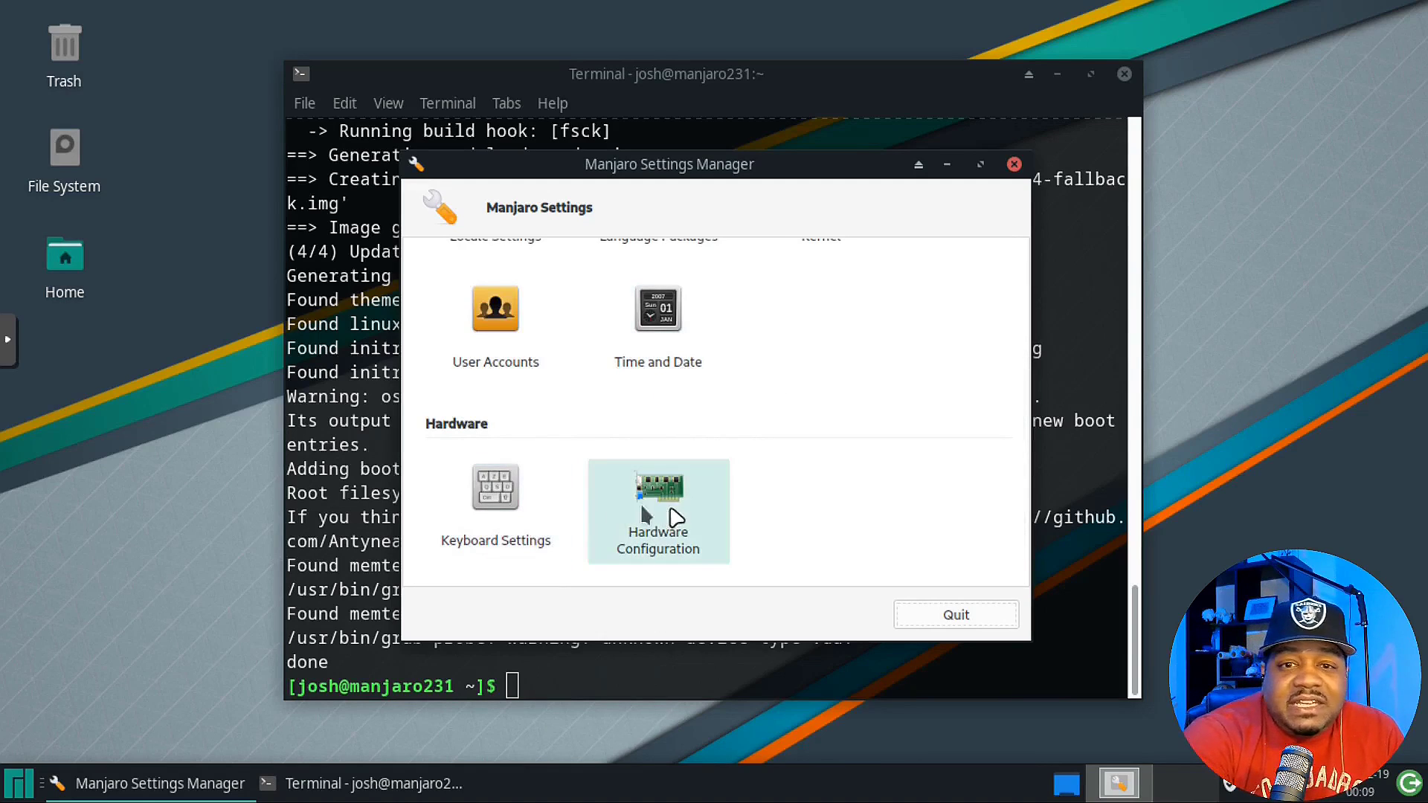
pyautogui.click(960, 617)
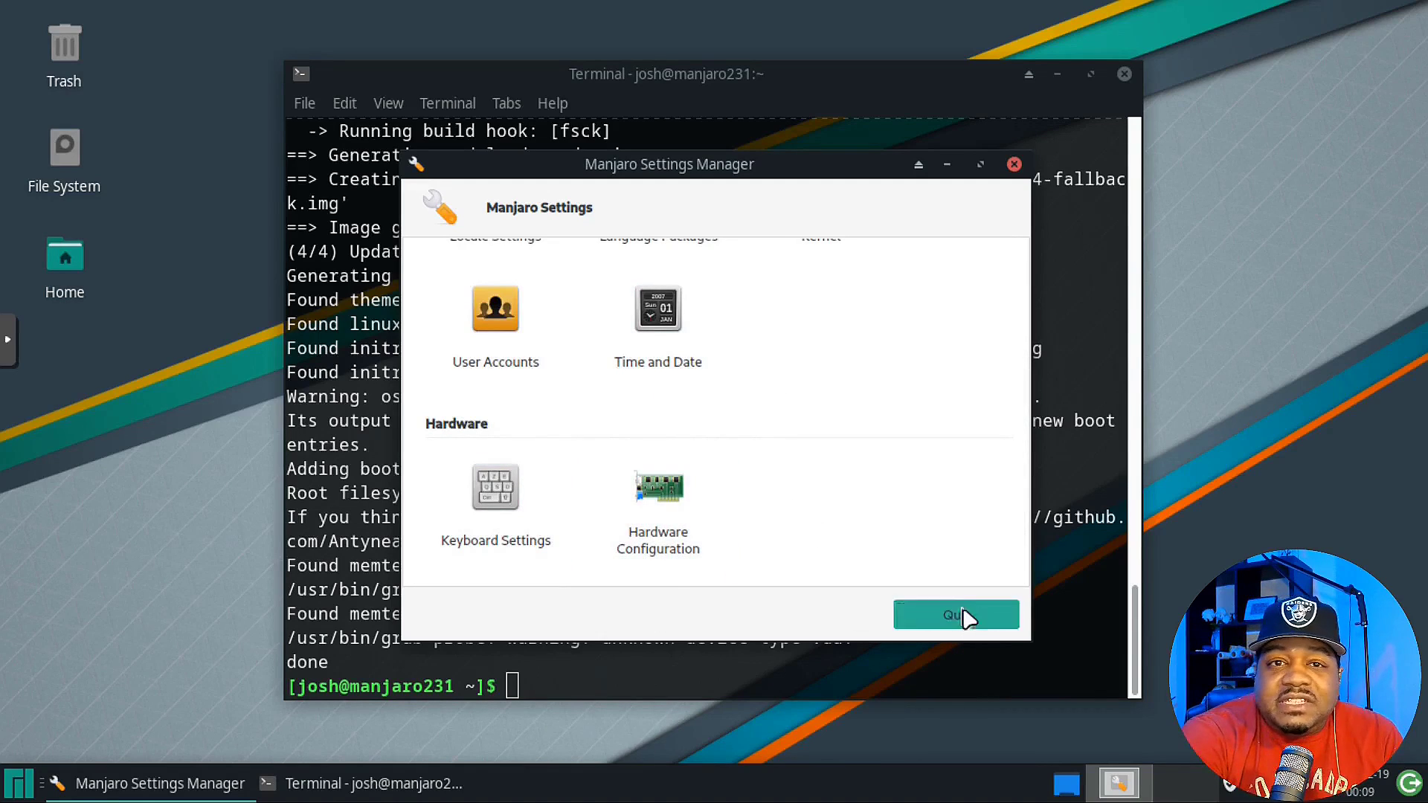
# Open the Xfce Settings window, move it to the desktop's upper-left area and enlarge it to show more categories
pyautogui.click(28, 775)
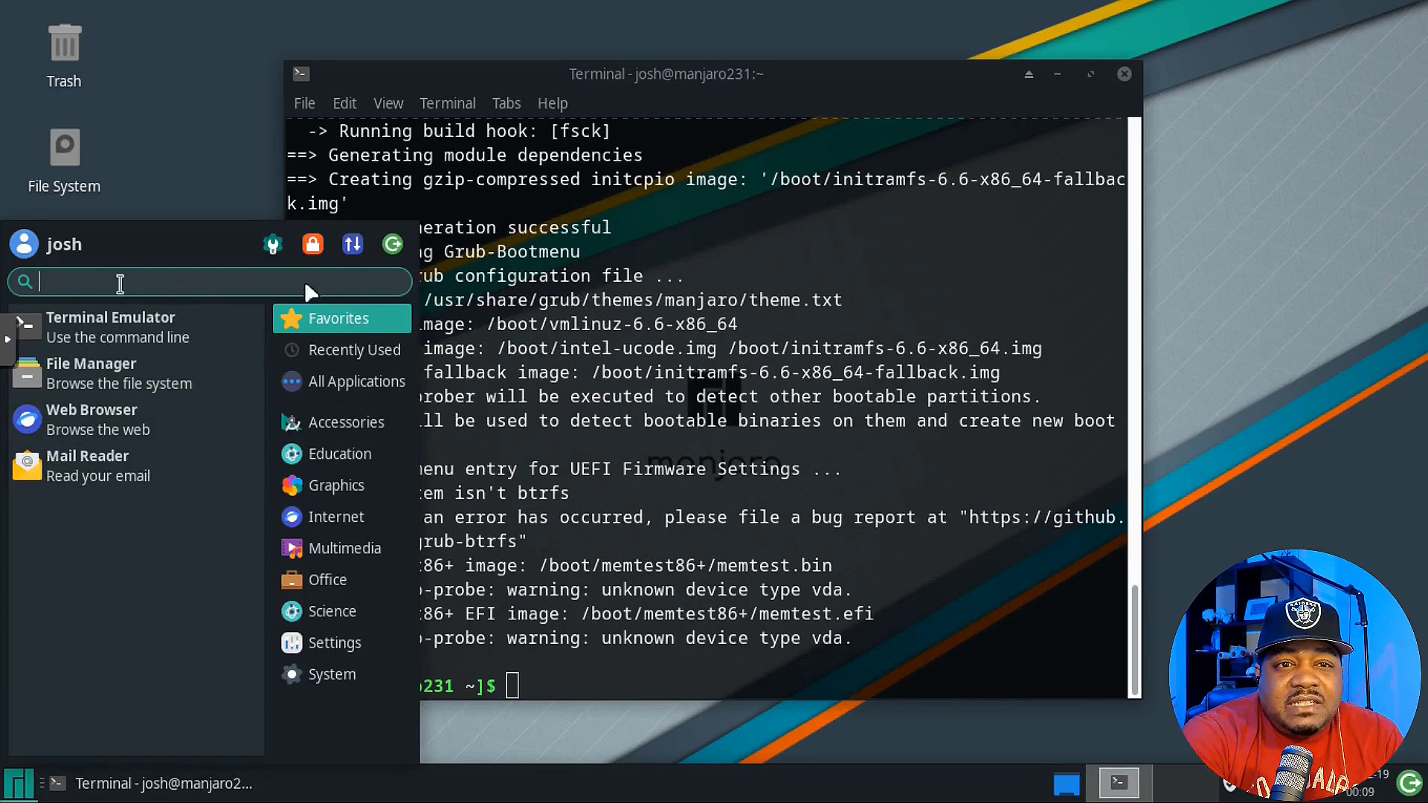
pyautogui.click(273, 246)
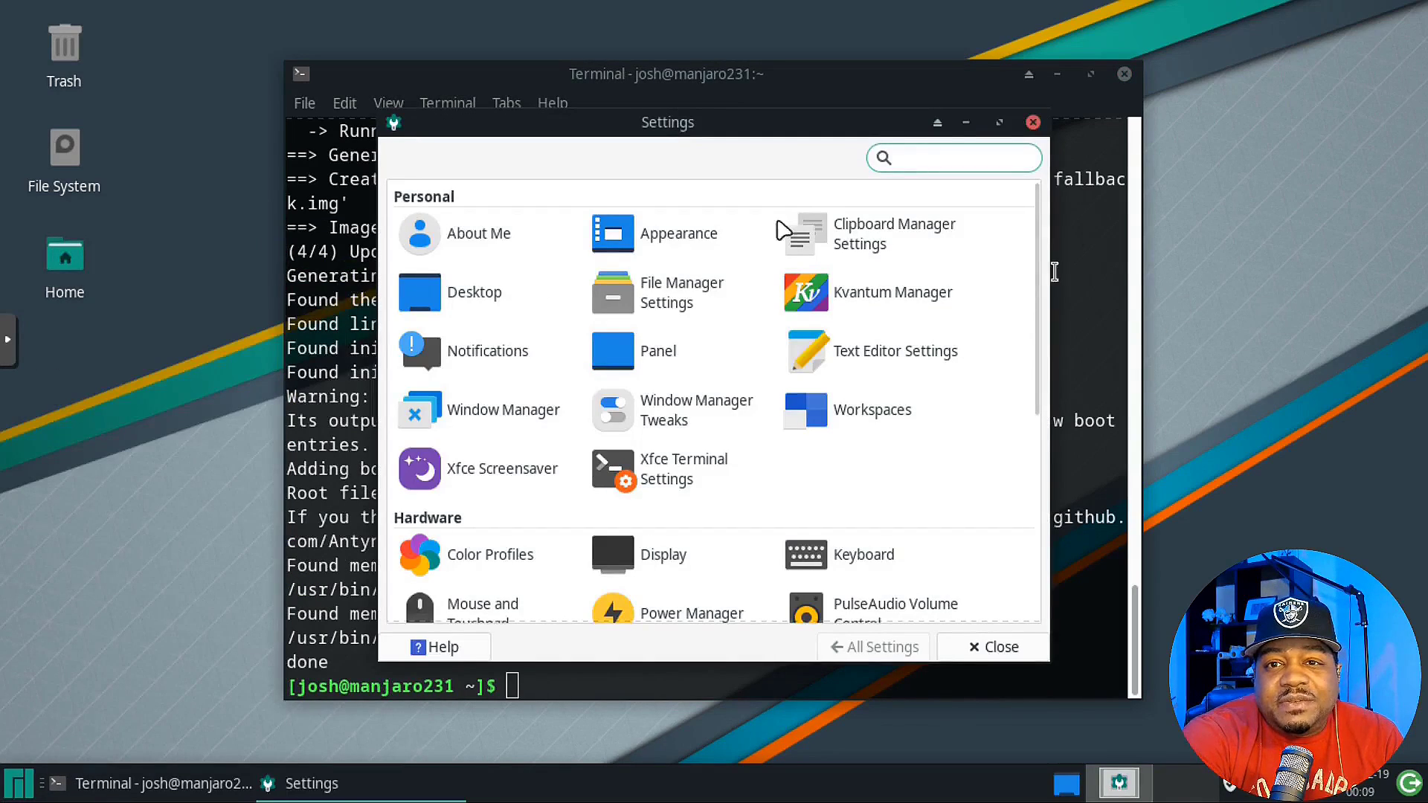
pyautogui.moveTo(698, 132); pyautogui.dragTo(437, 42)
pyautogui.moveTo(791, 434); pyautogui.dragTo(1105, 589)
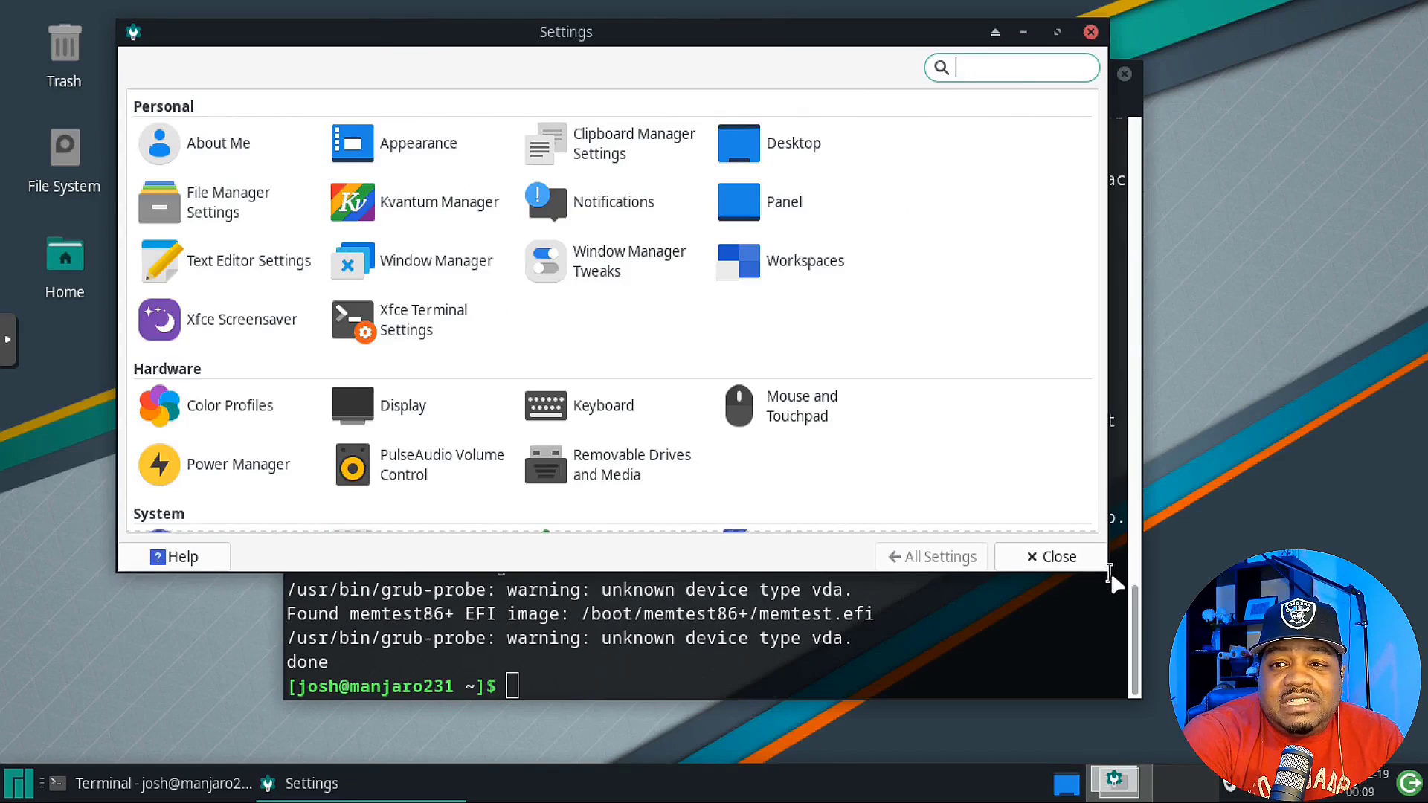
pyautogui.moveTo(1115, 581); pyautogui.dragTo(1181, 684)
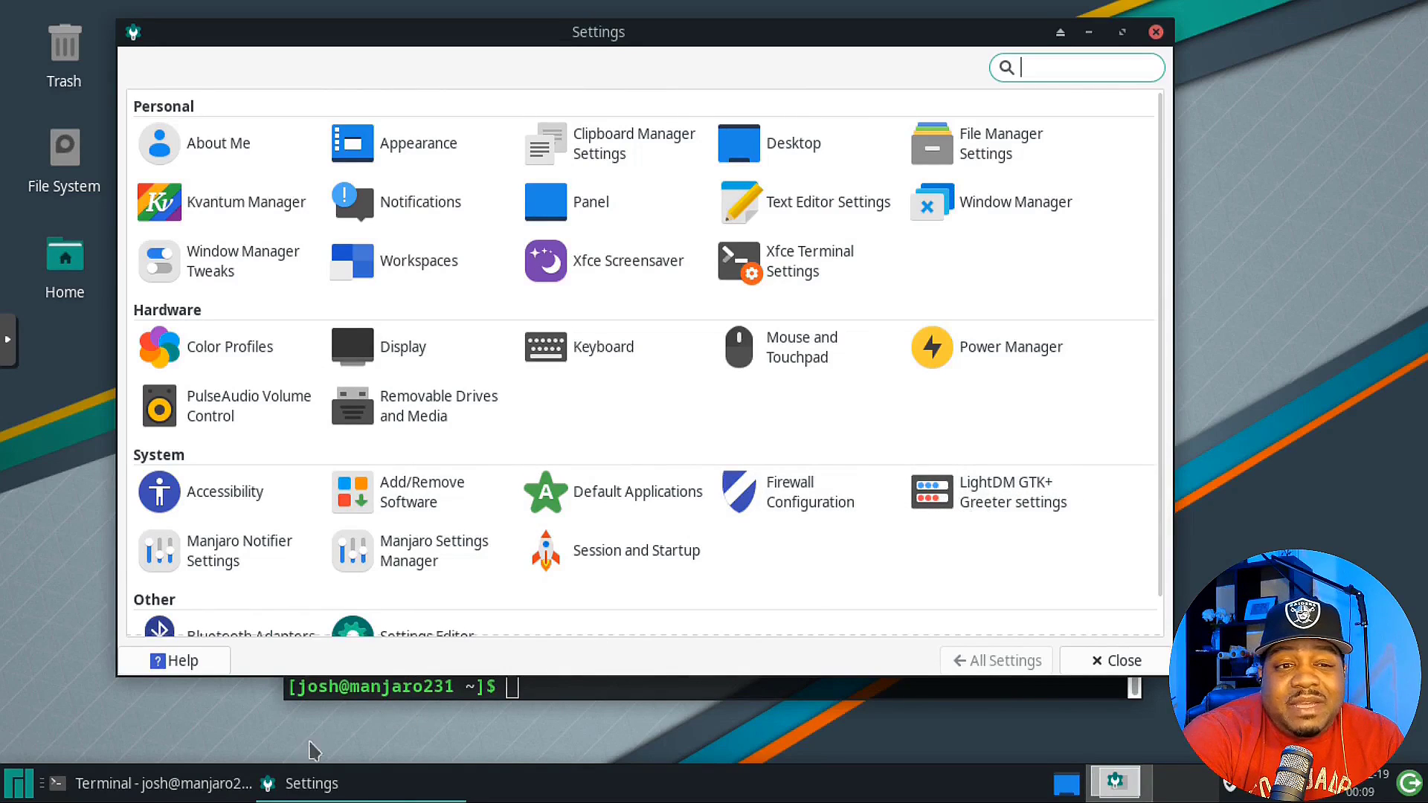
# Look through the application menu's full Settings category down to Xfce Terminal Settings, then close the menu
pyautogui.press('super')
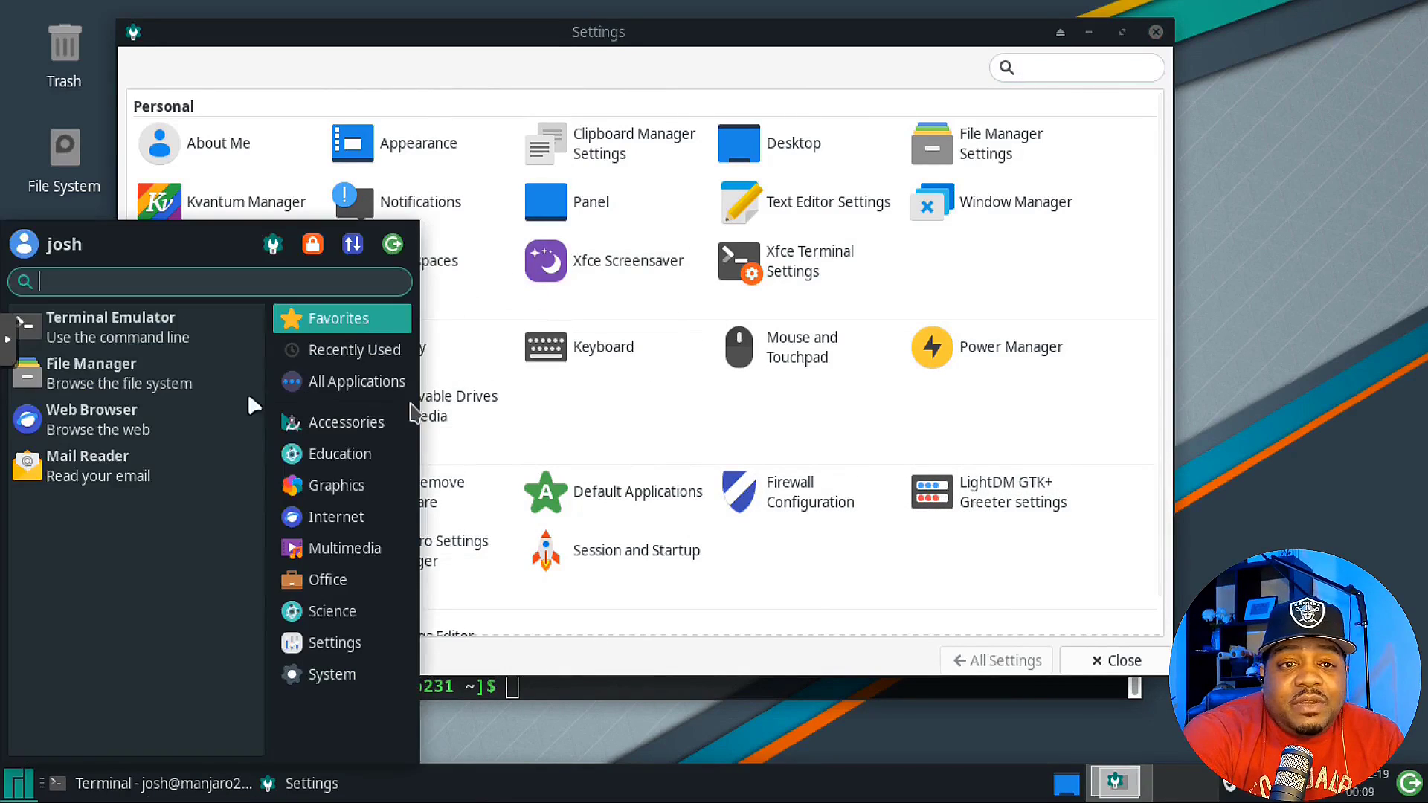
pyautogui.click(338, 641)
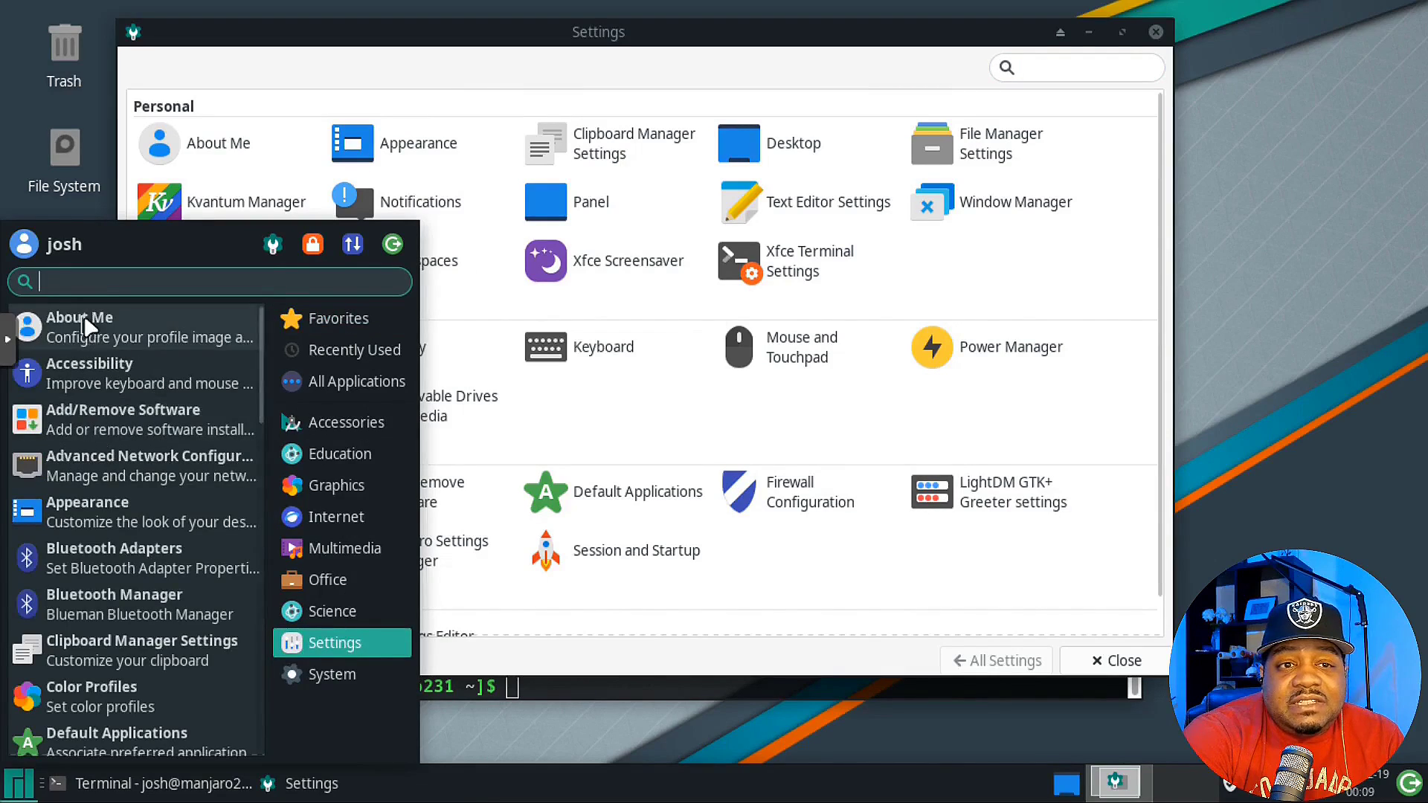
pyautogui.scroll(-10, 131, 626)
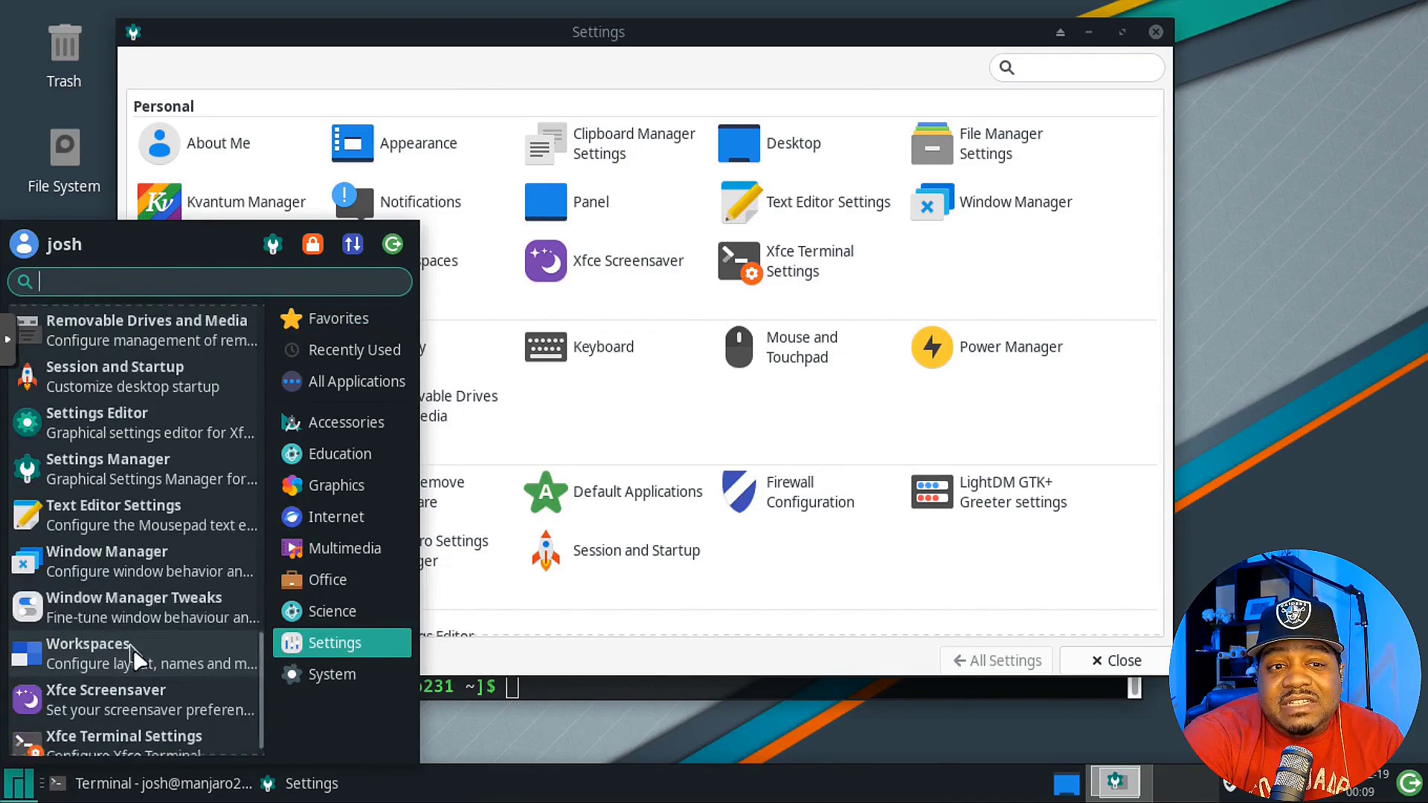
pyautogui.scroll(-1, 134, 655)
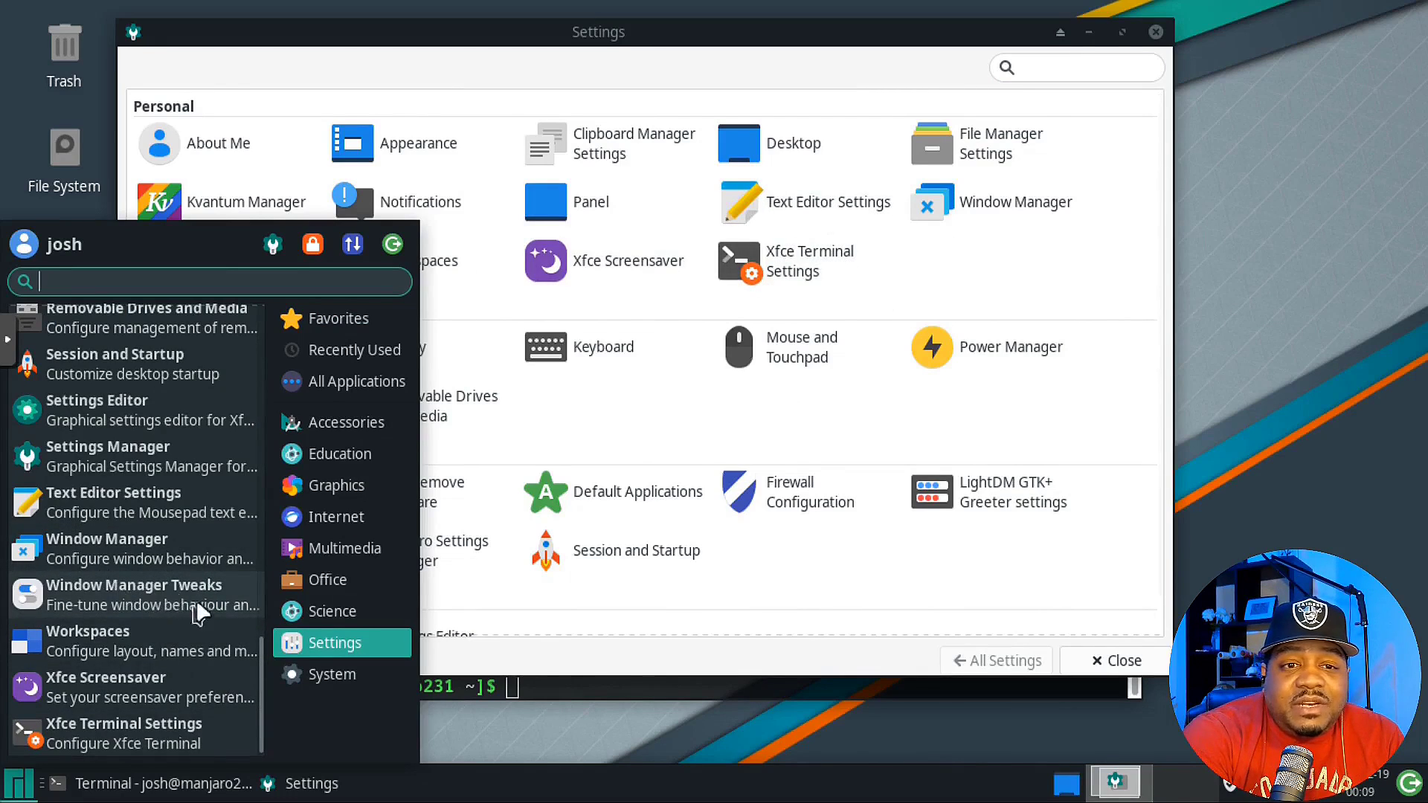
pyautogui.click(19, 783)
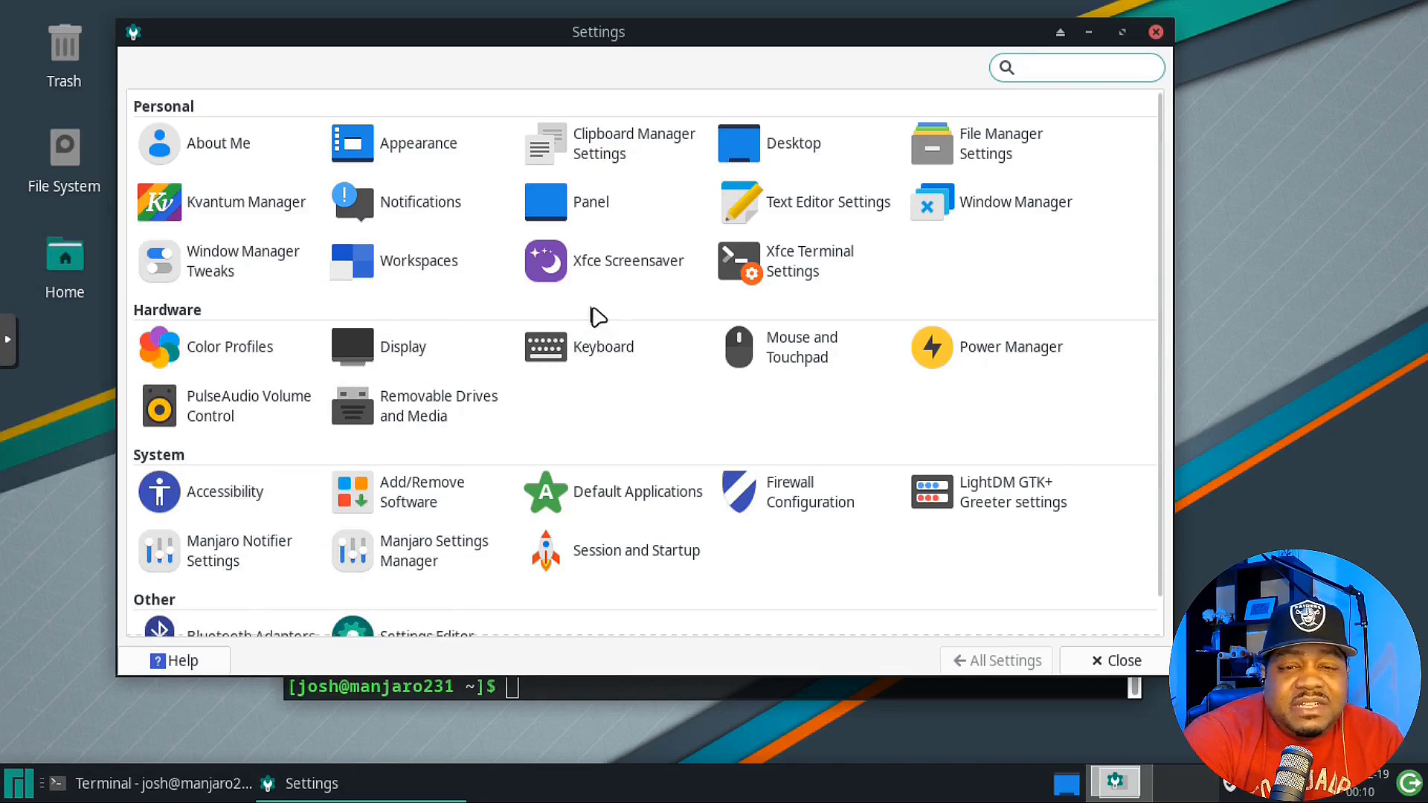
# Open Add/Remove Software from the Settings window and view the package manager's About information, then close that dialog
pyautogui.scroll(-1, 599, 316)
pyautogui.click(419, 463)
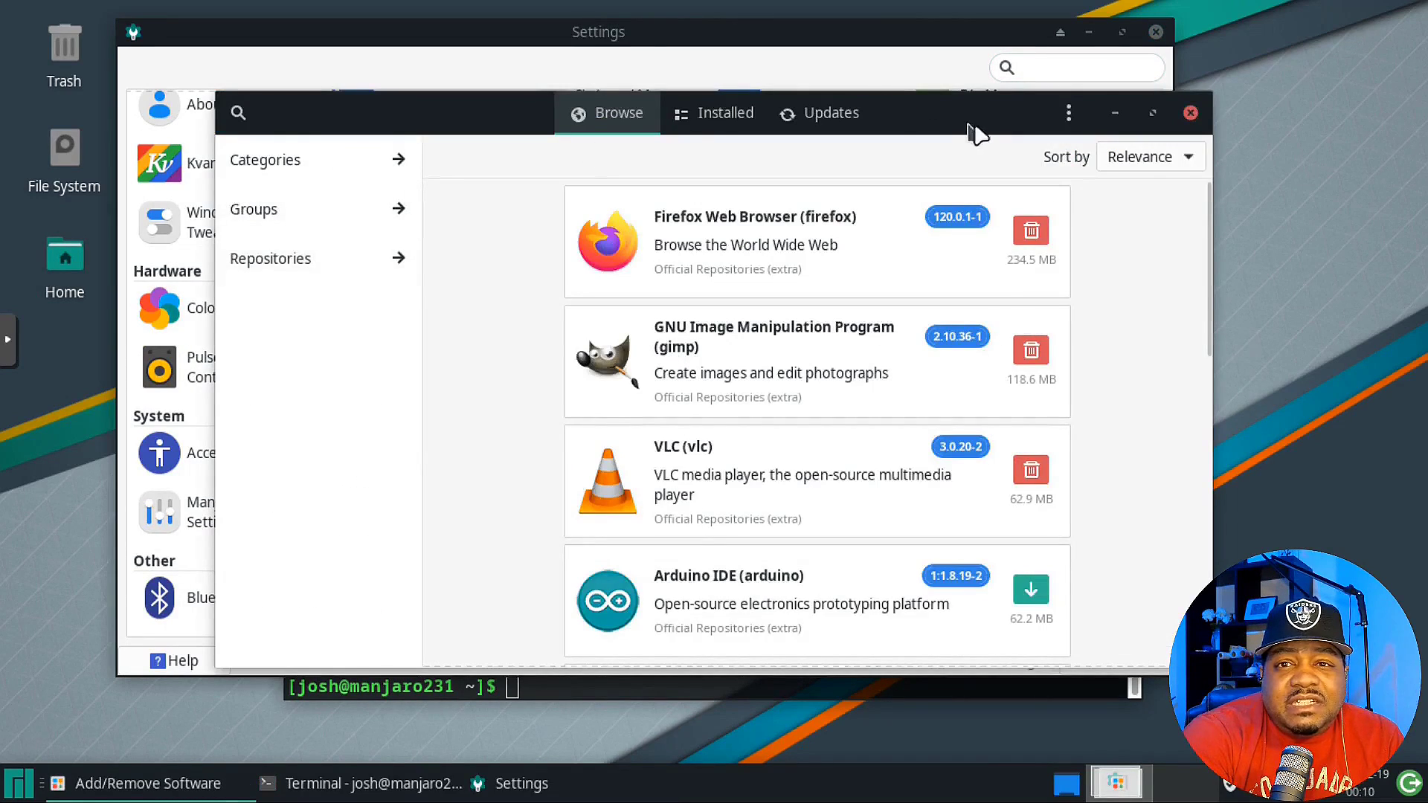
pyautogui.moveTo(989, 123); pyautogui.dragTo(900, 140)
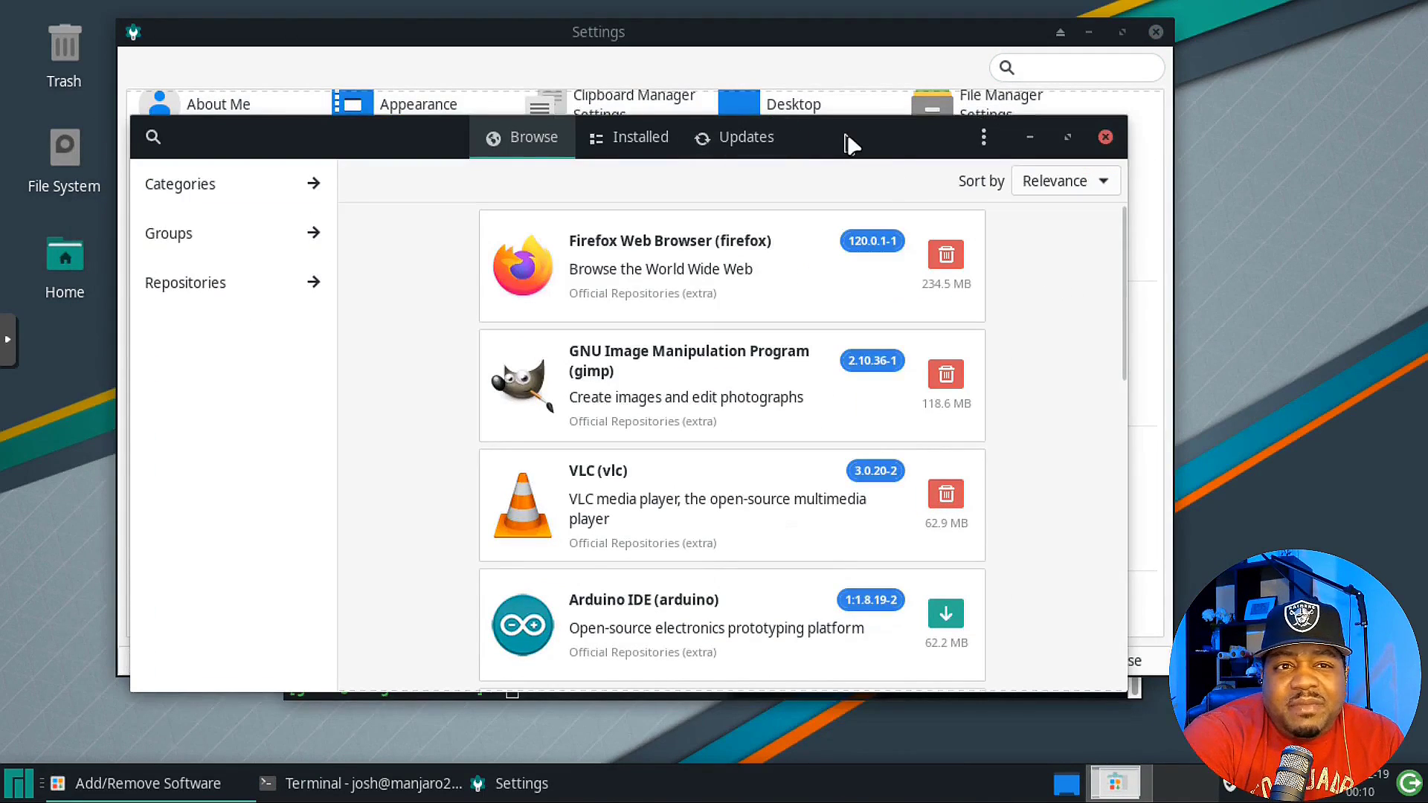
pyautogui.click(984, 137)
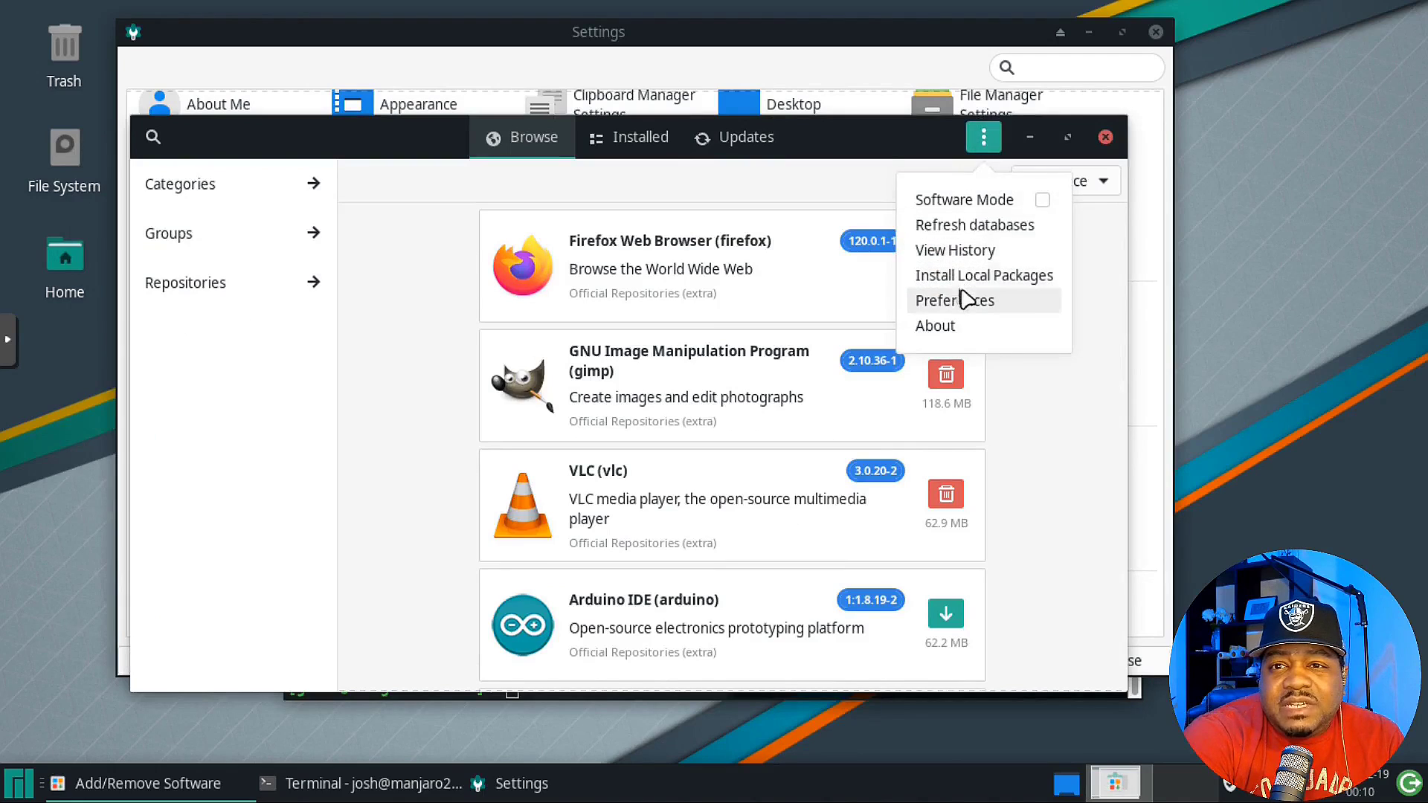
pyautogui.click(960, 328)
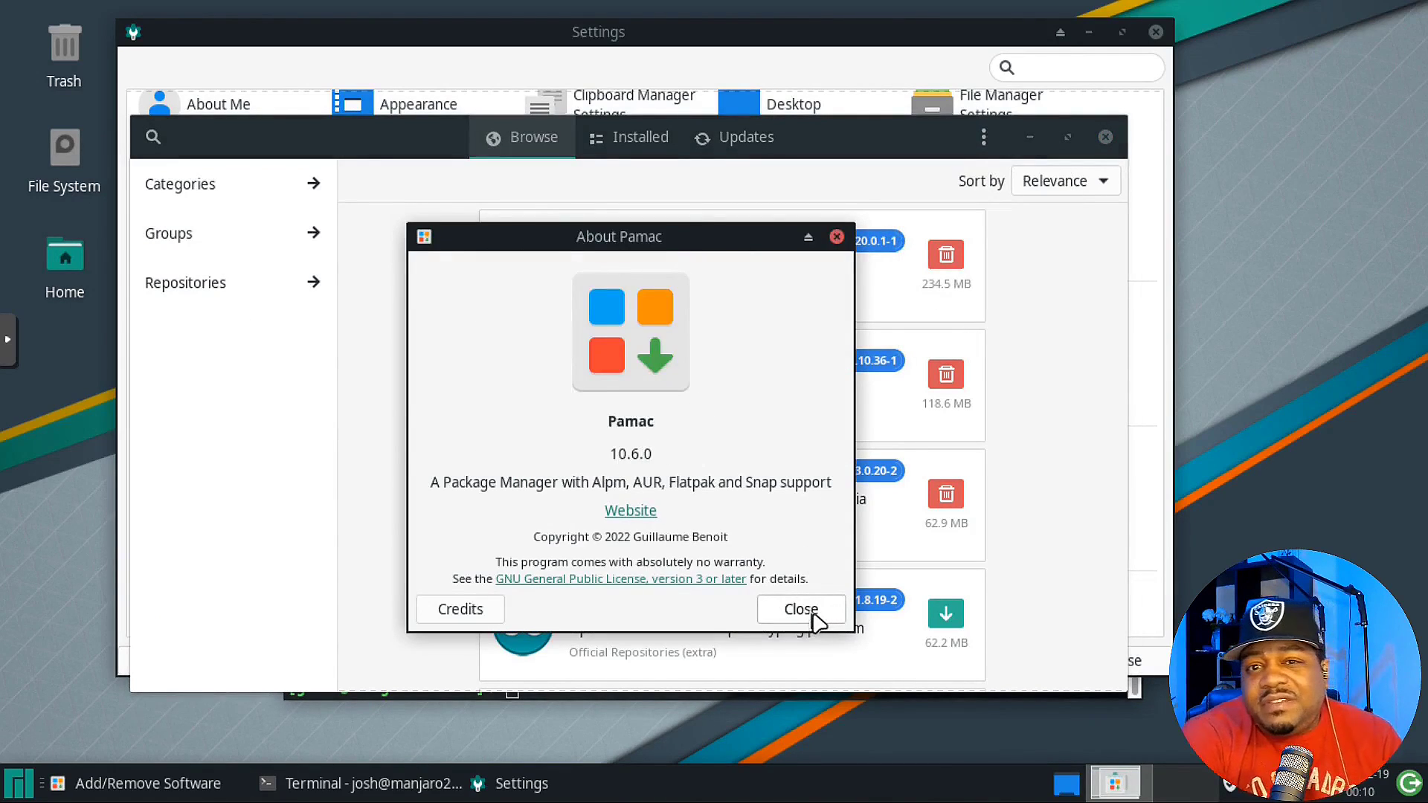
pyautogui.click(836, 236)
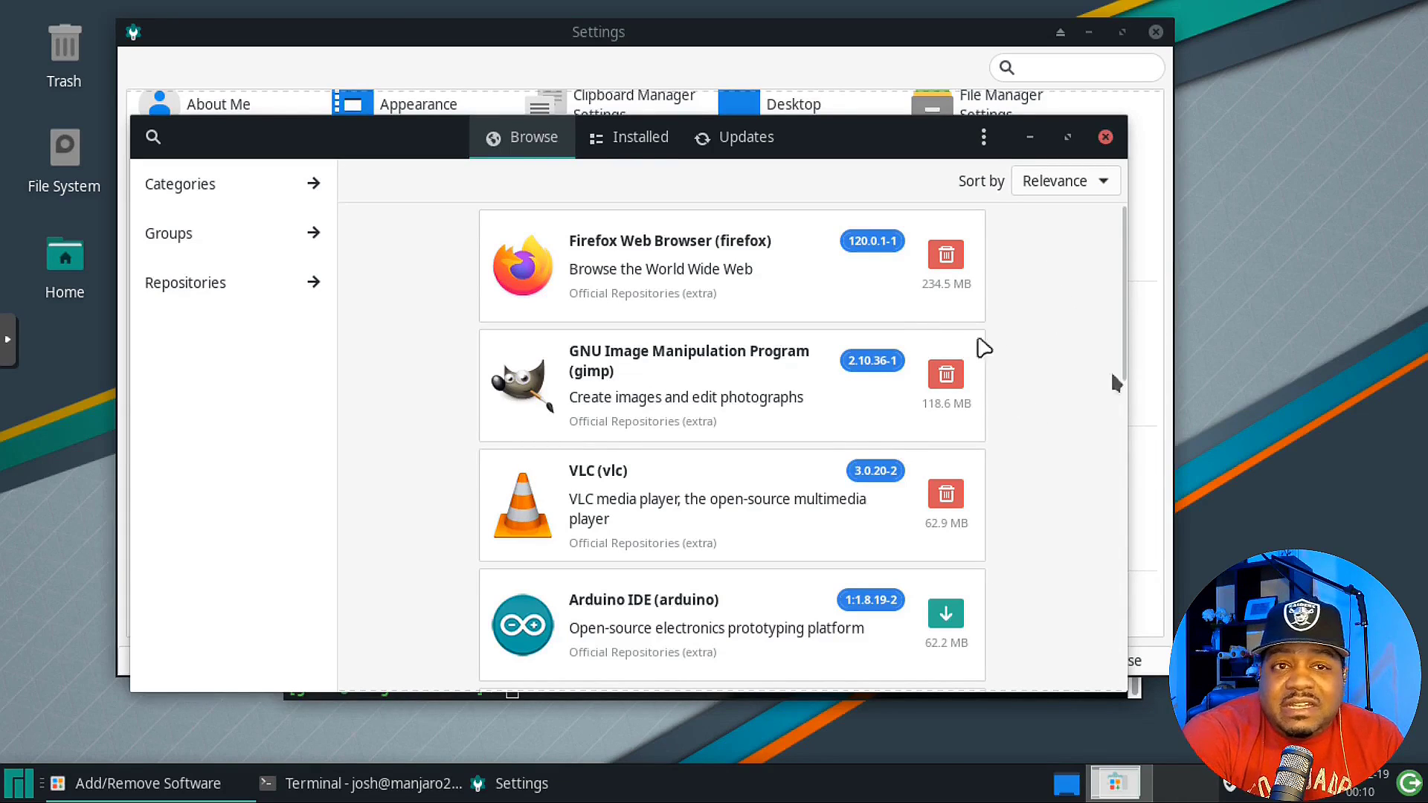
# View the core repository packages, the installed packages and the available updates, then return to browsing packages
pyautogui.click(237, 284)
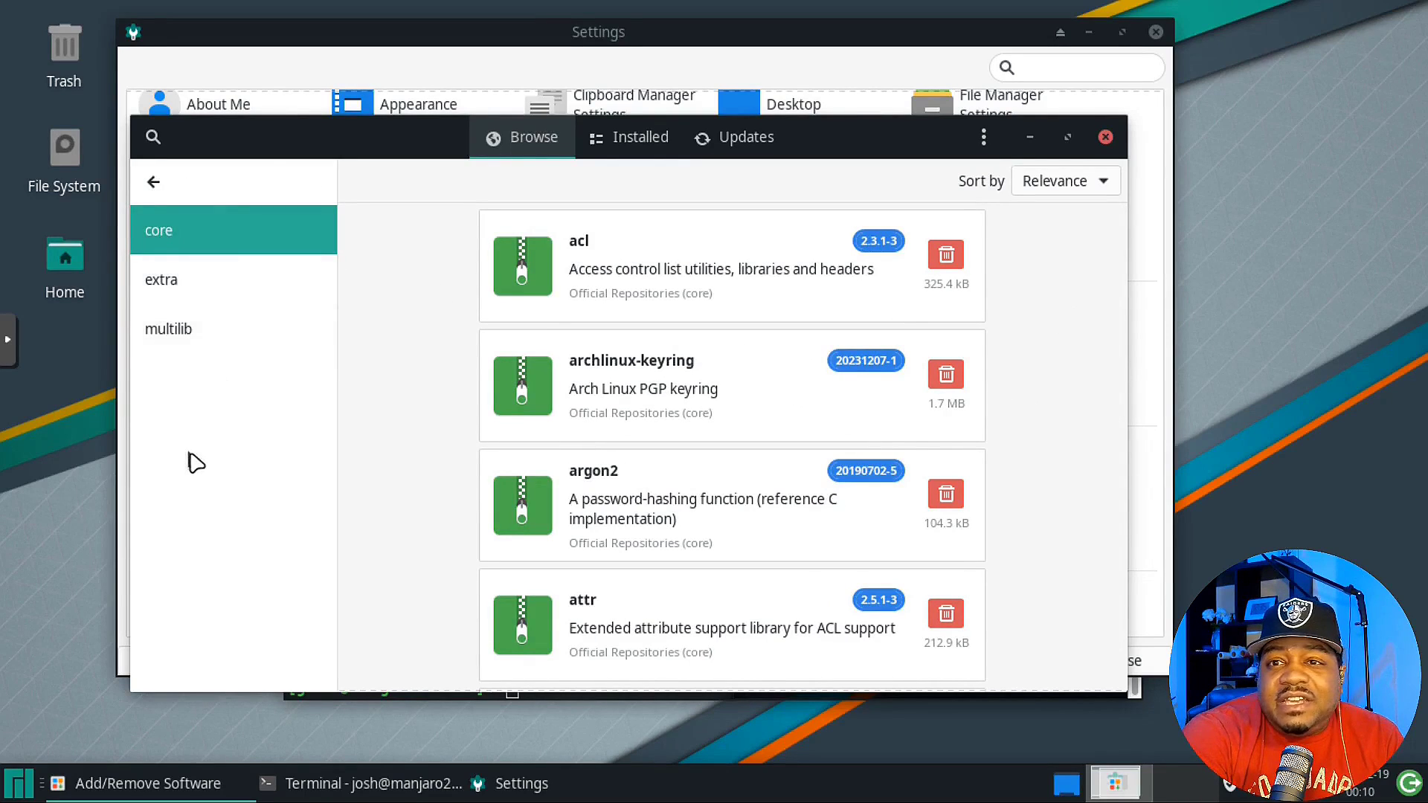
pyautogui.click(653, 134)
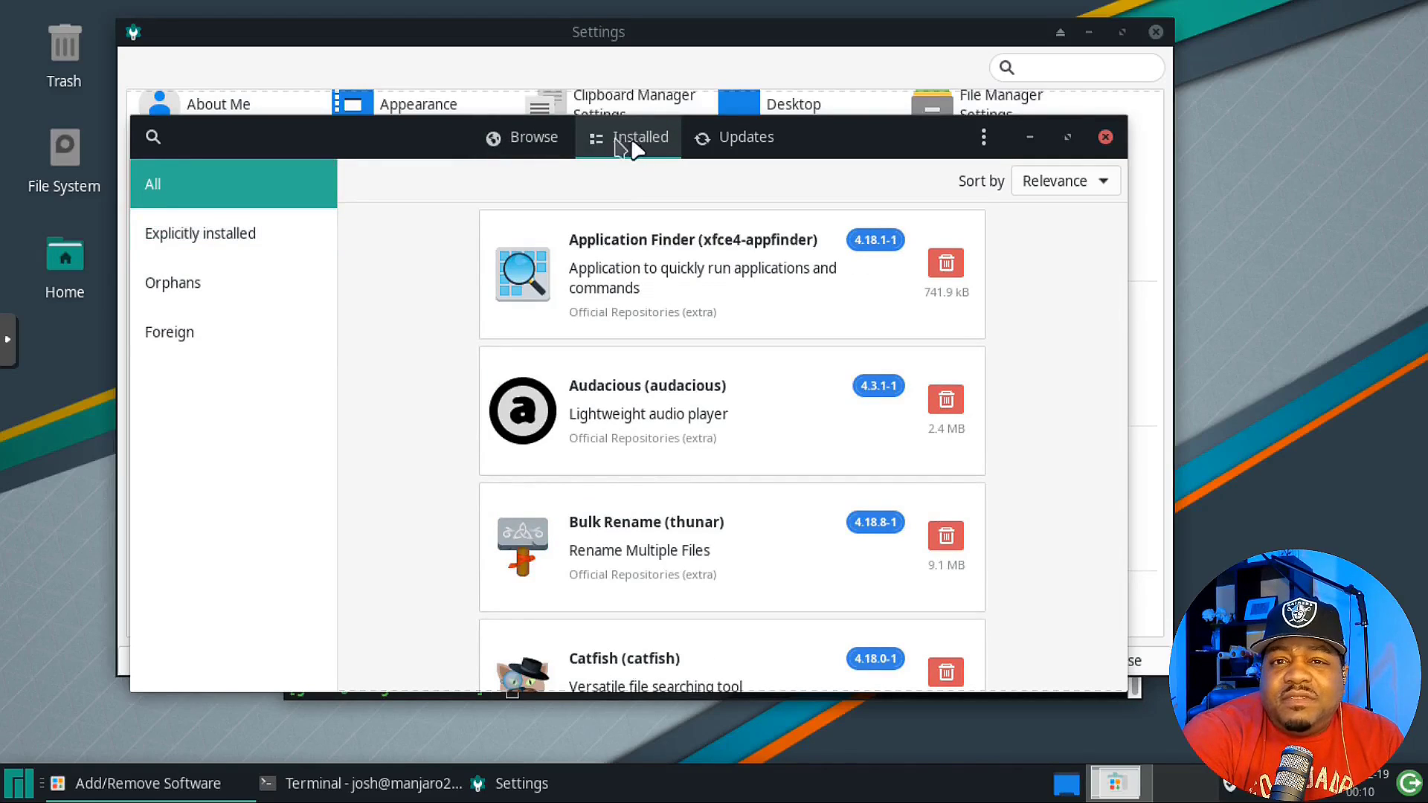
pyautogui.click(738, 138)
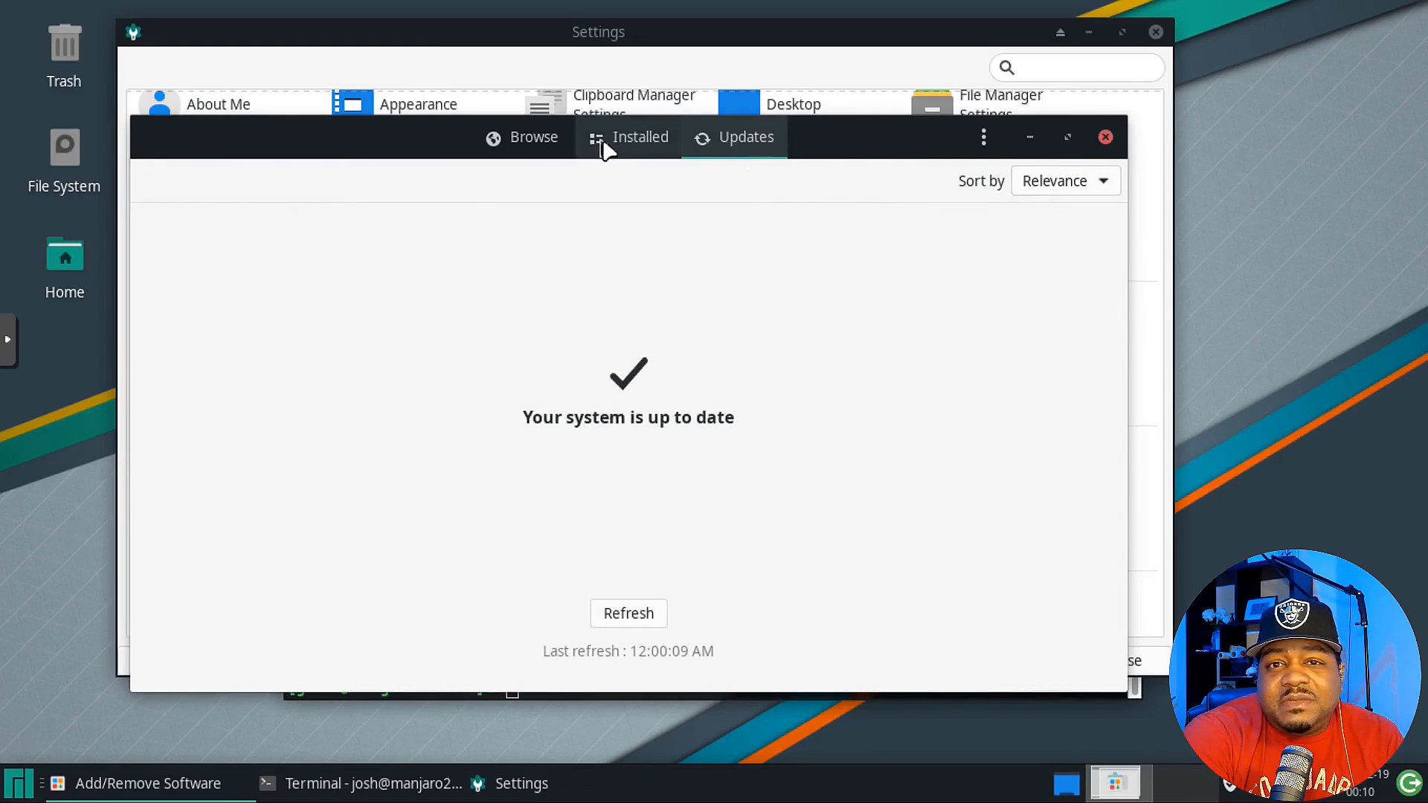
pyautogui.click(521, 142)
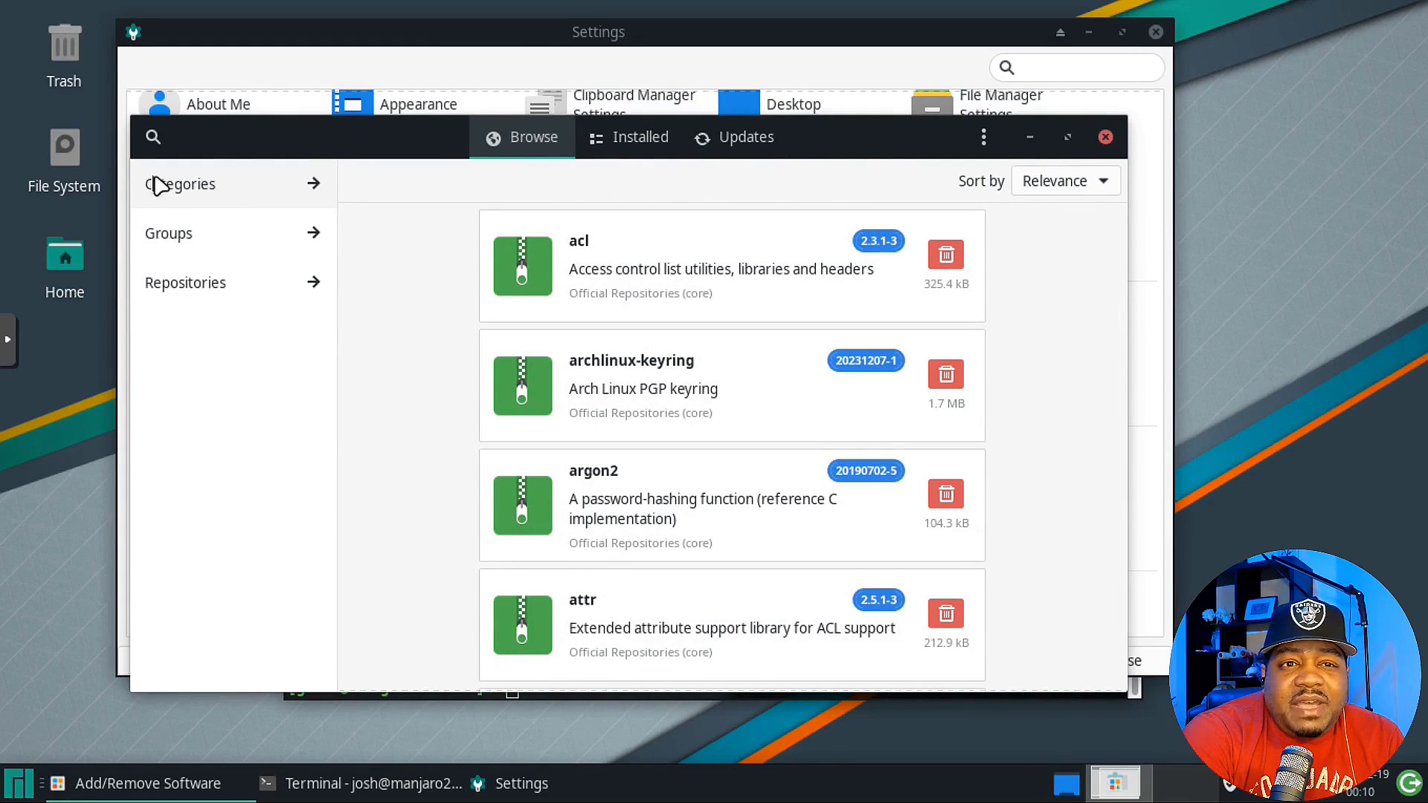
# Open the preferences of Add/Remove Software, authenticating with the account password
pyautogui.click(983, 137)
pyautogui.click(959, 302)
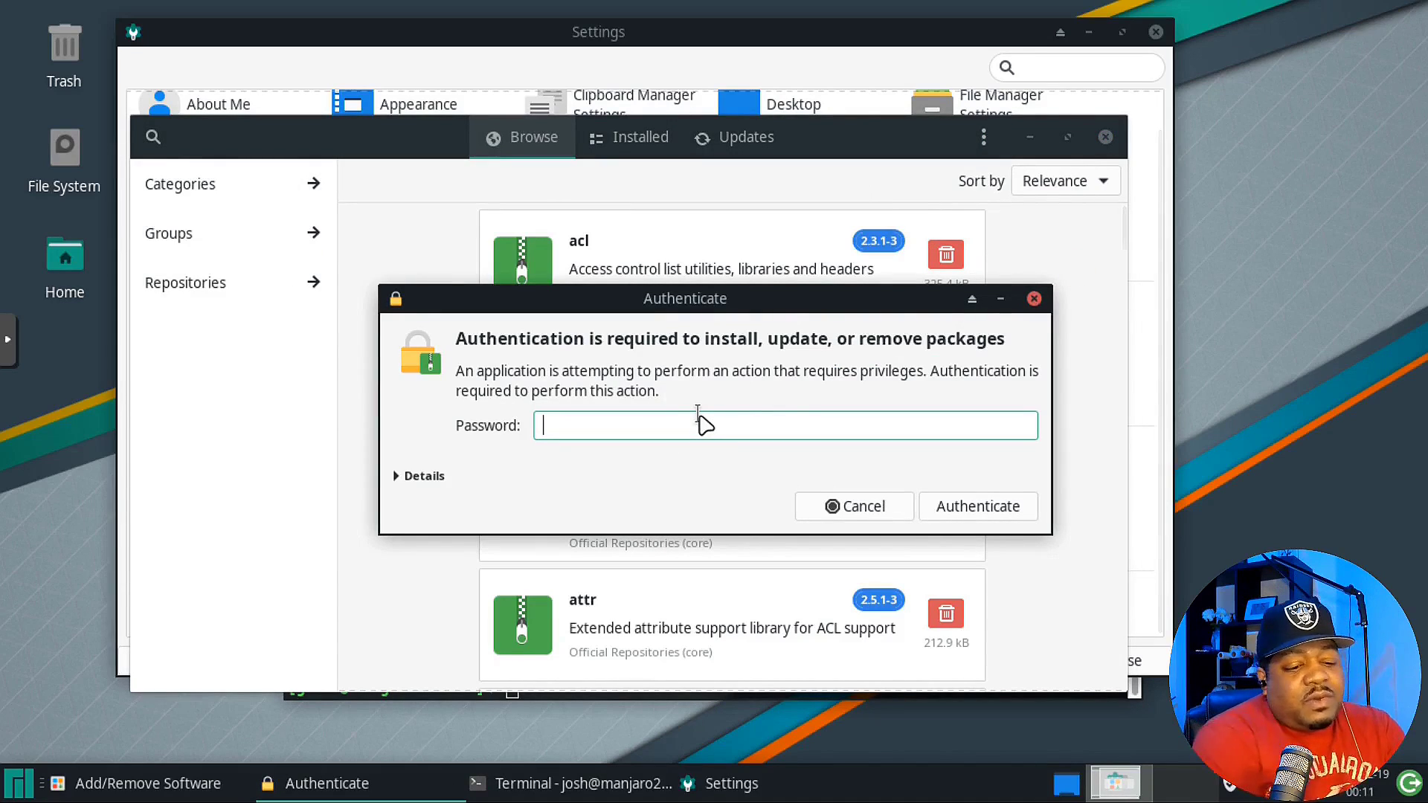
pyautogui.write('*')
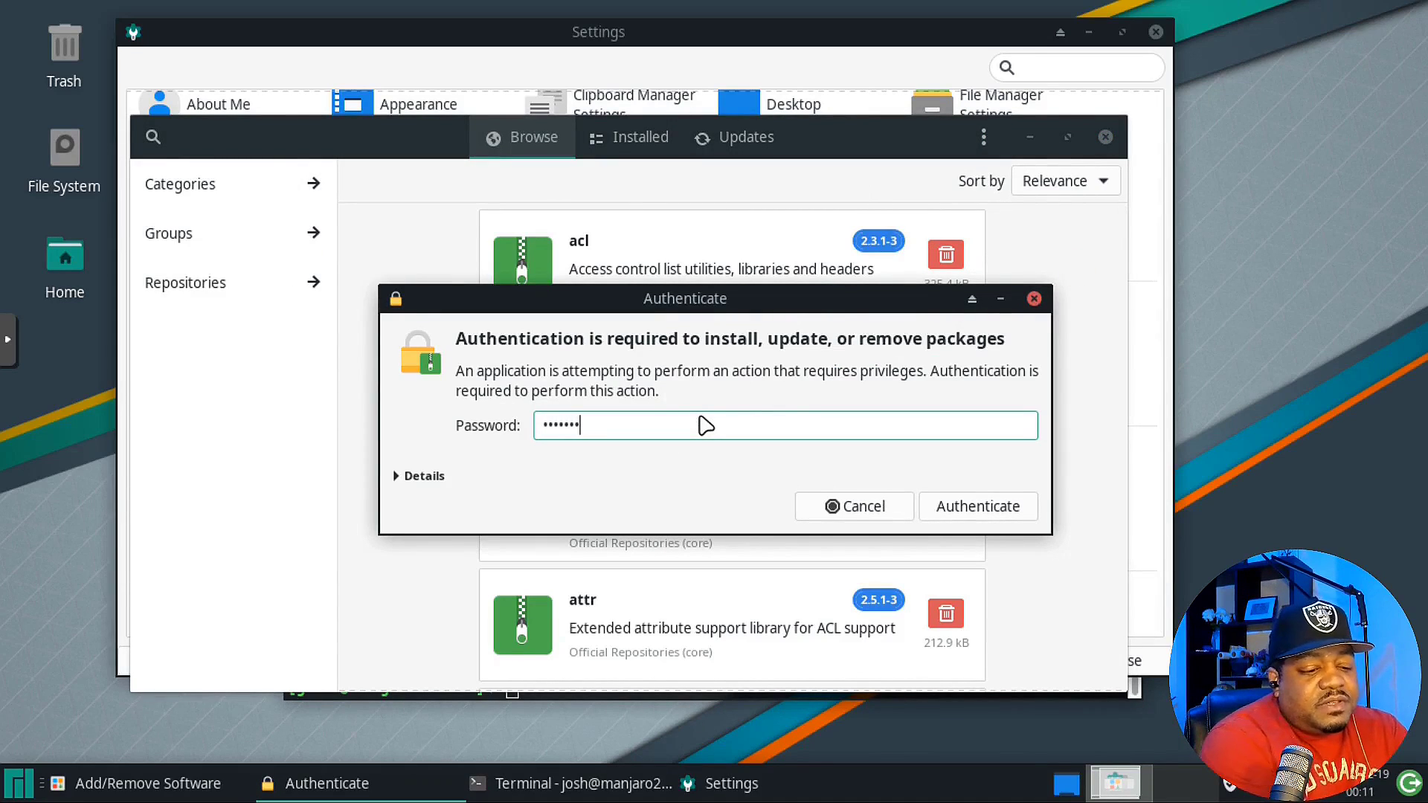
pyautogui.press('Return')
# Set the number of parallel downloads to 10 in the general preferences
pyautogui.scroll(-5, 1015, 314)
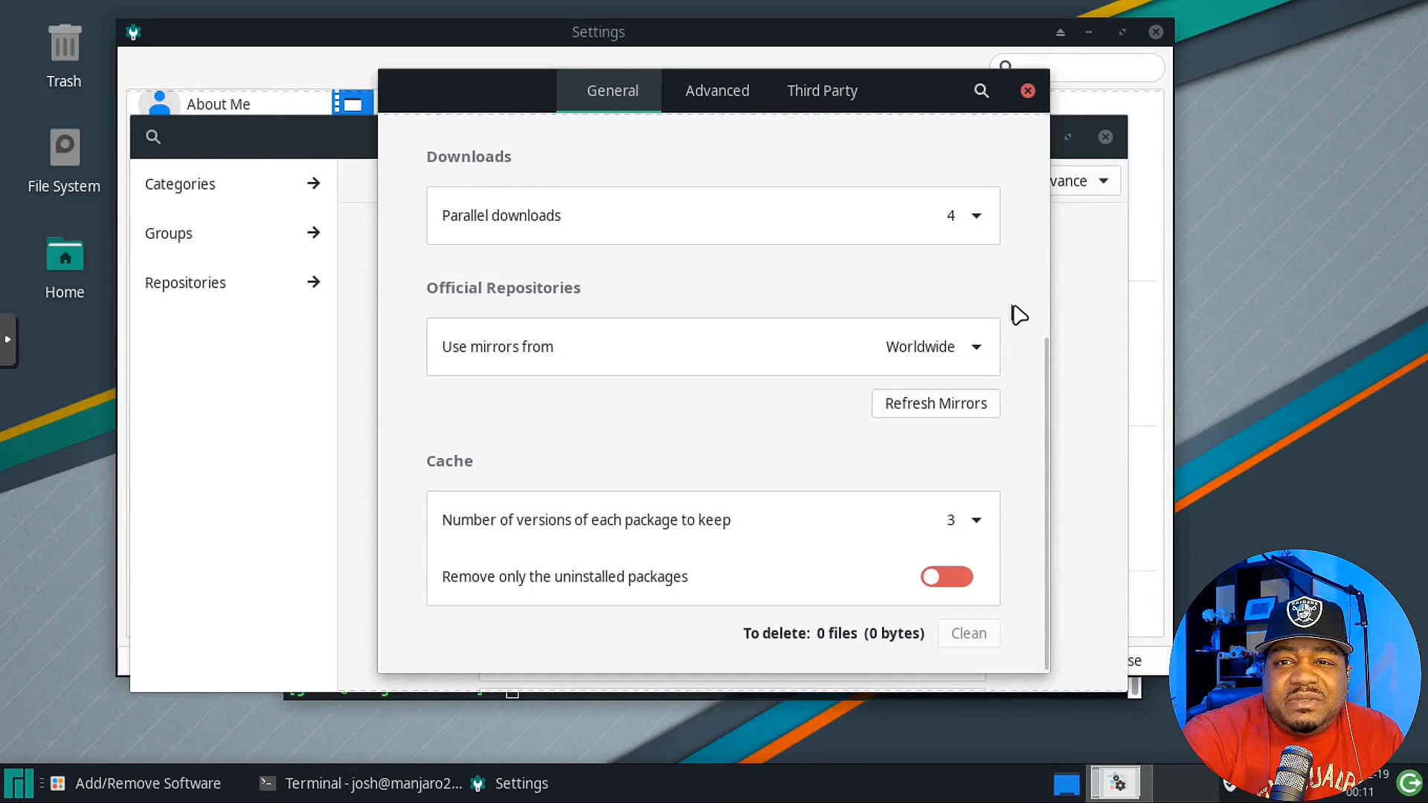
pyautogui.click(975, 217)
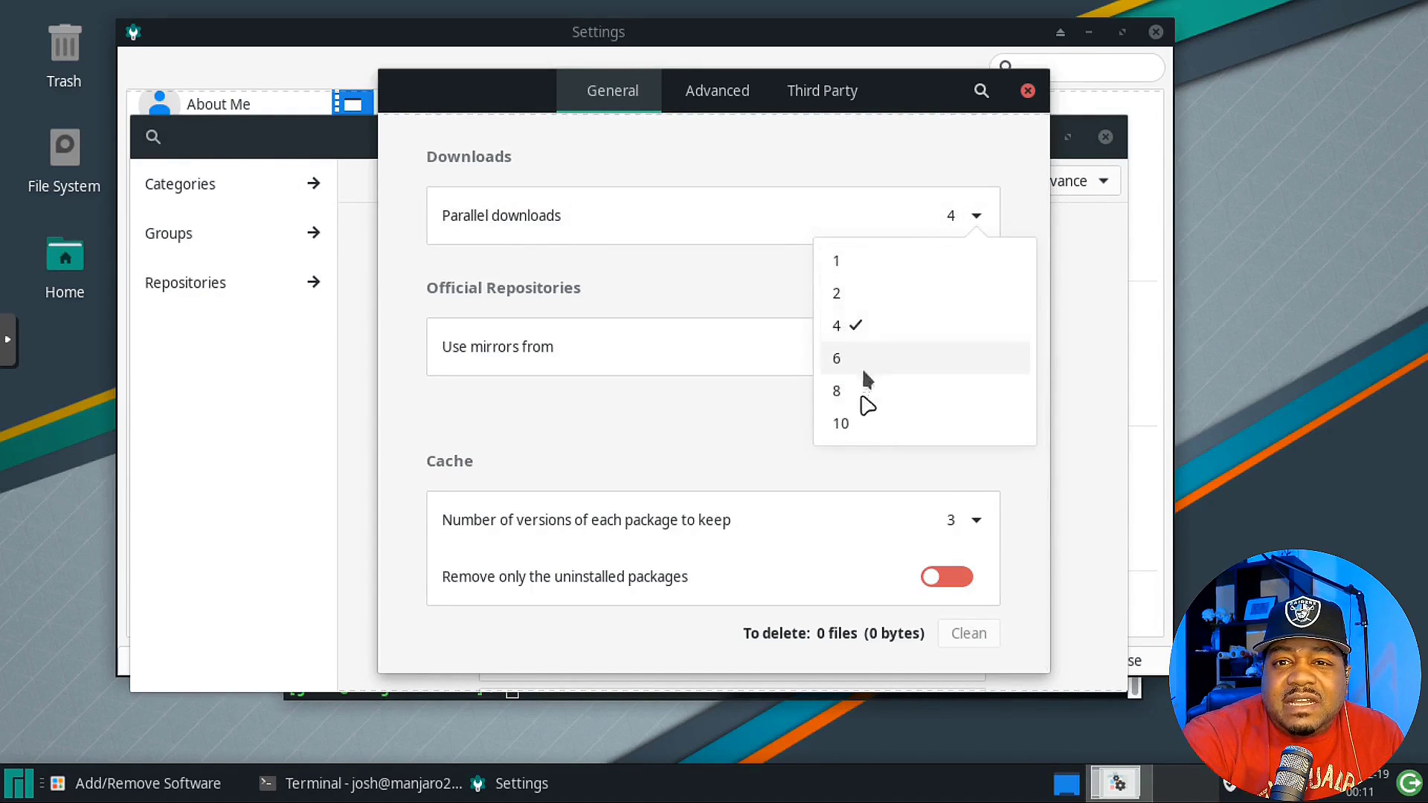
pyautogui.click(848, 429)
pyautogui.scroll(5, 1014, 276)
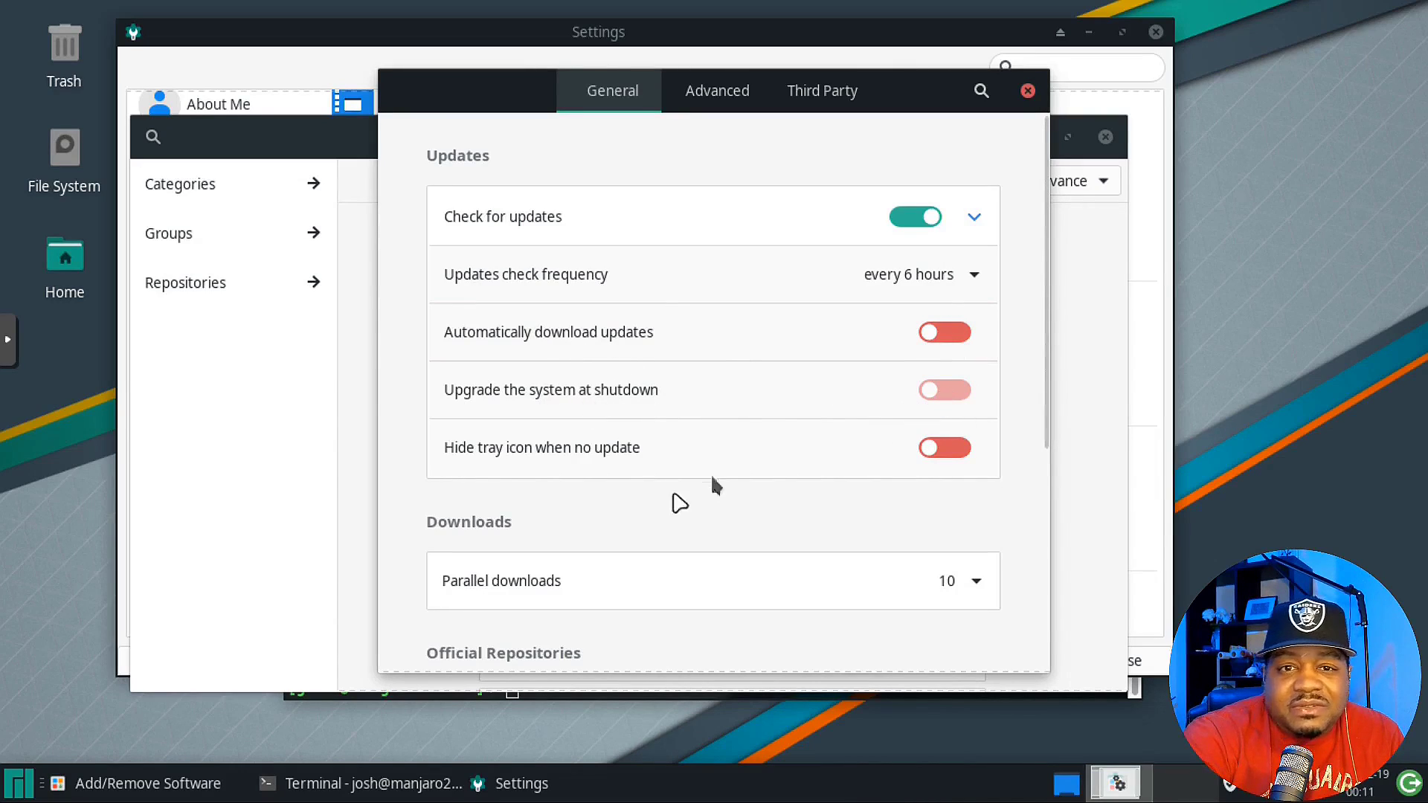
# Review the update check frequency options, then set the official repository mirrors to United_States and refresh the mirrors
pyautogui.click(976, 278)
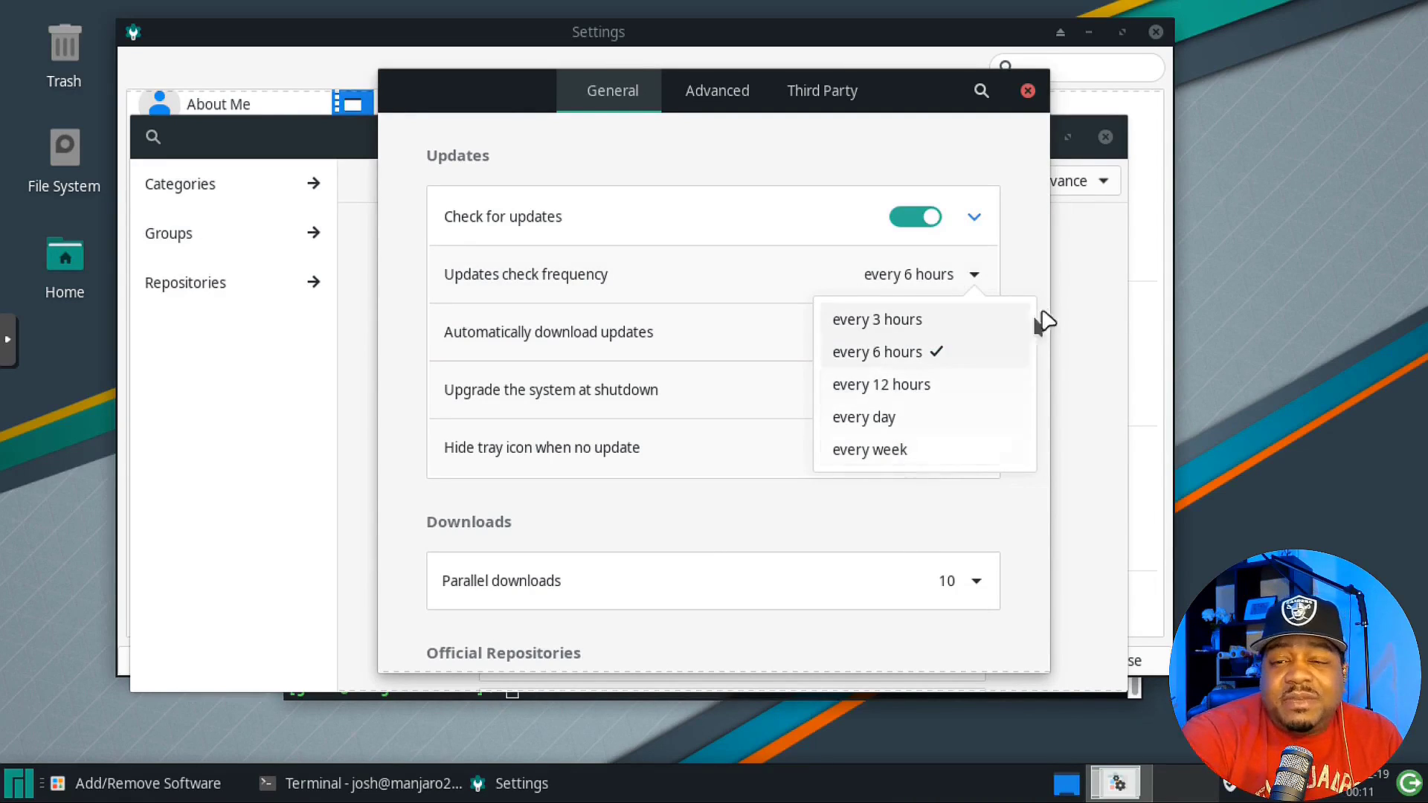
pyautogui.click(1027, 270)
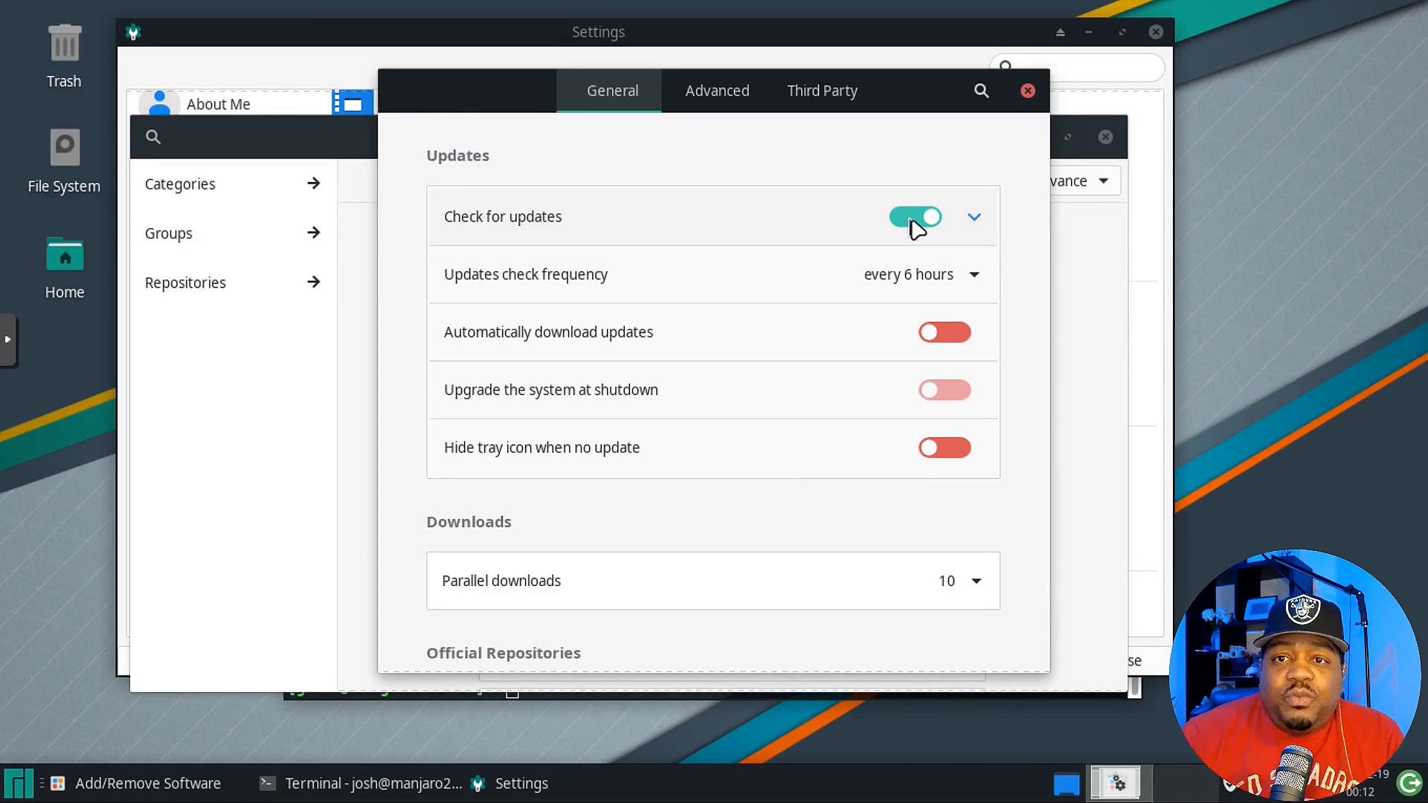
pyautogui.scroll(-5, 1031, 418)
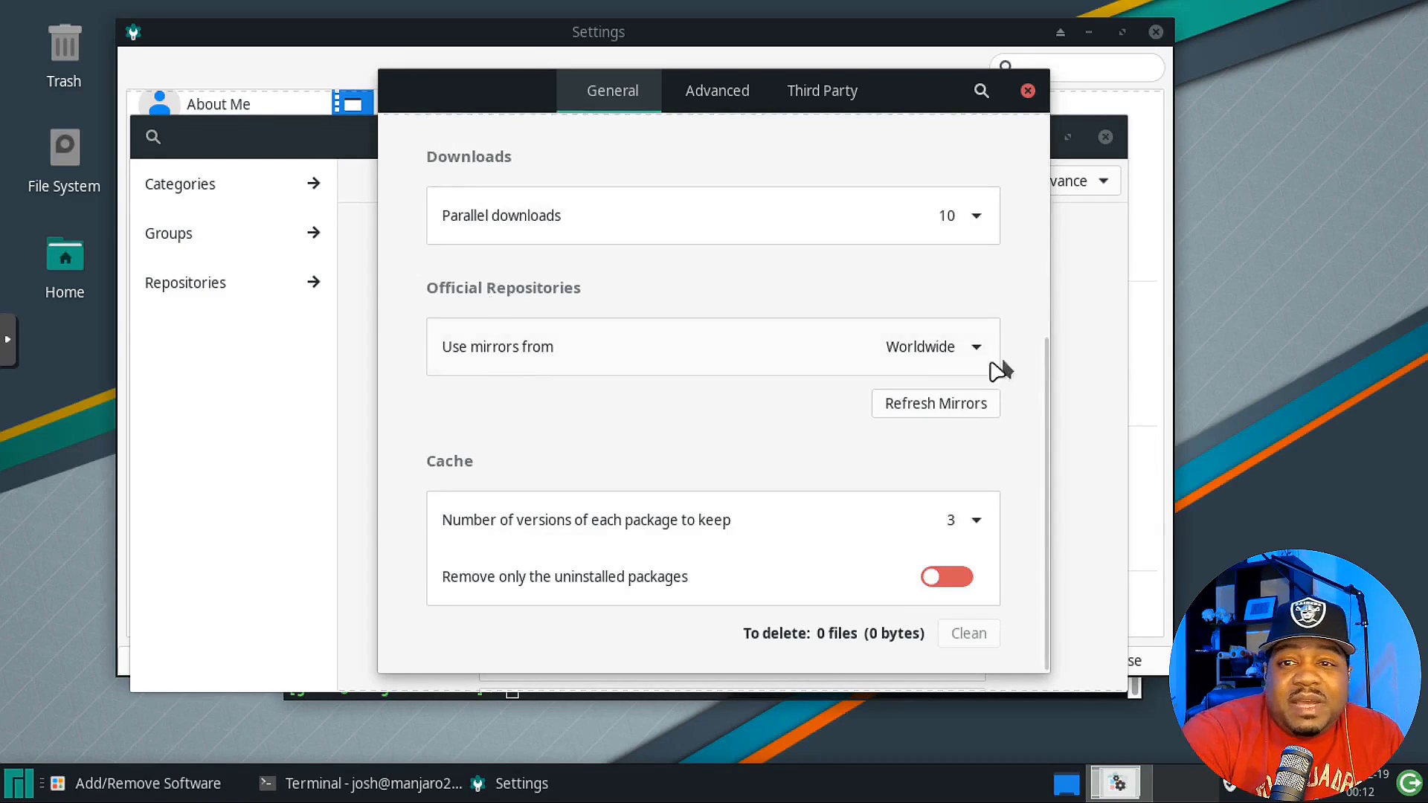
pyautogui.click(979, 350)
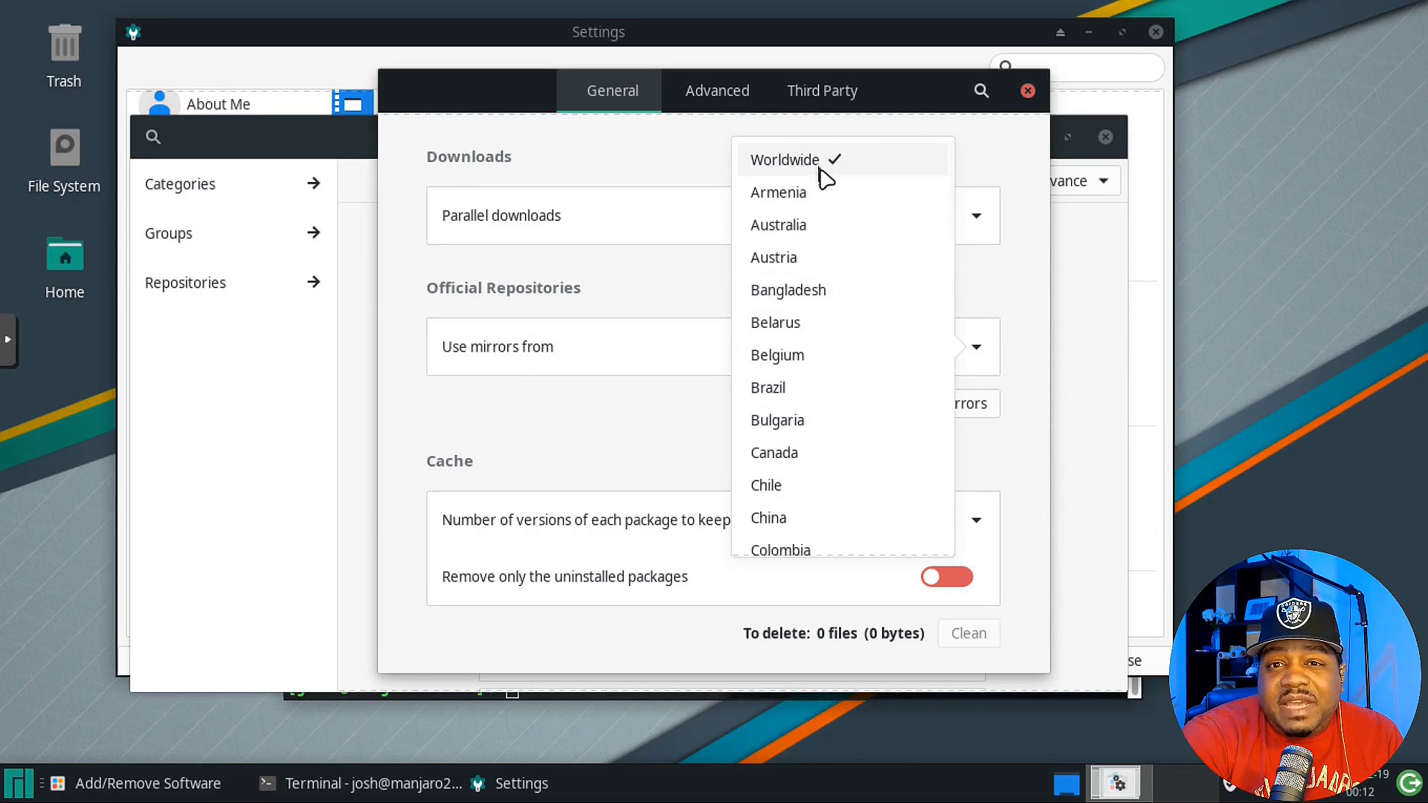
pyautogui.scroll(-15, 813, 494)
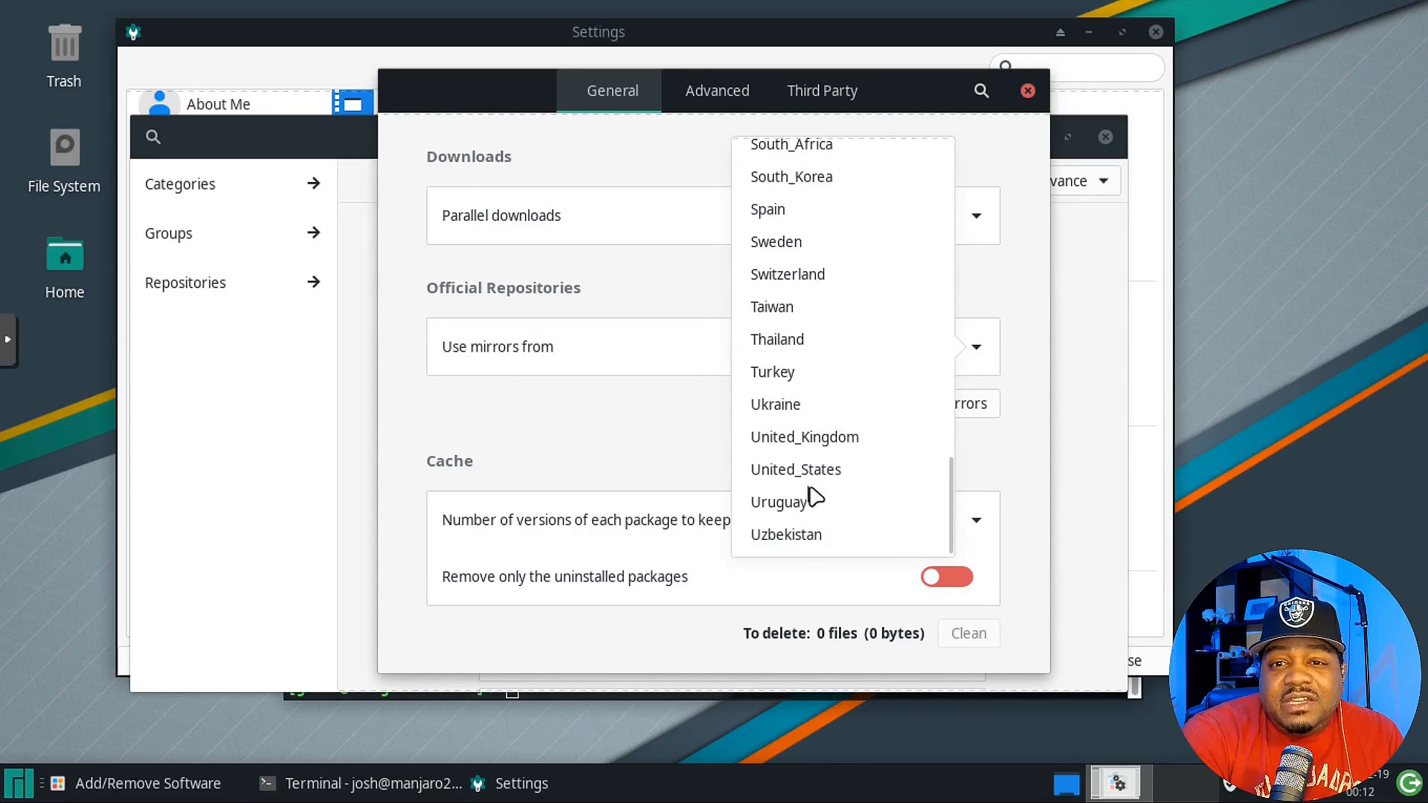
pyautogui.click(809, 480)
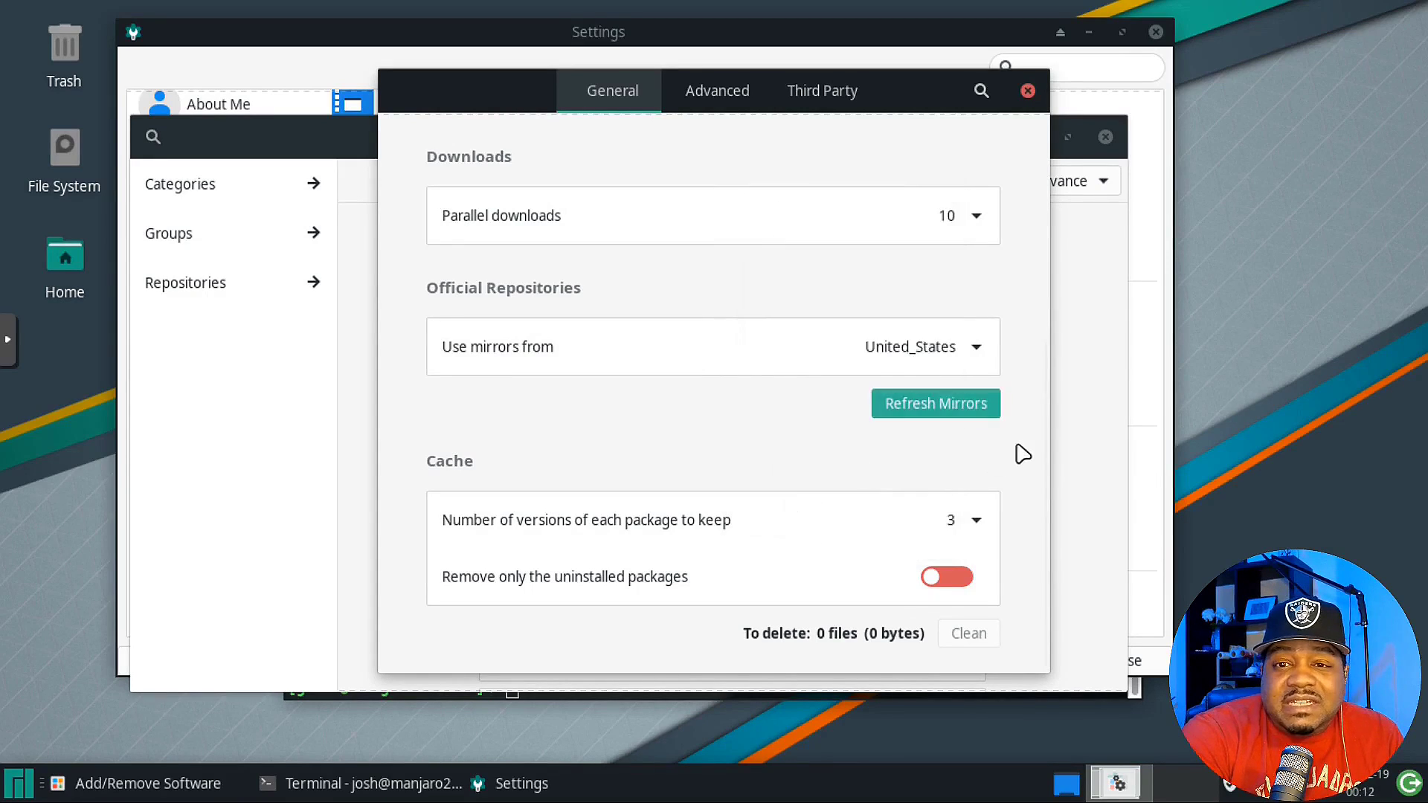
pyautogui.click(945, 408)
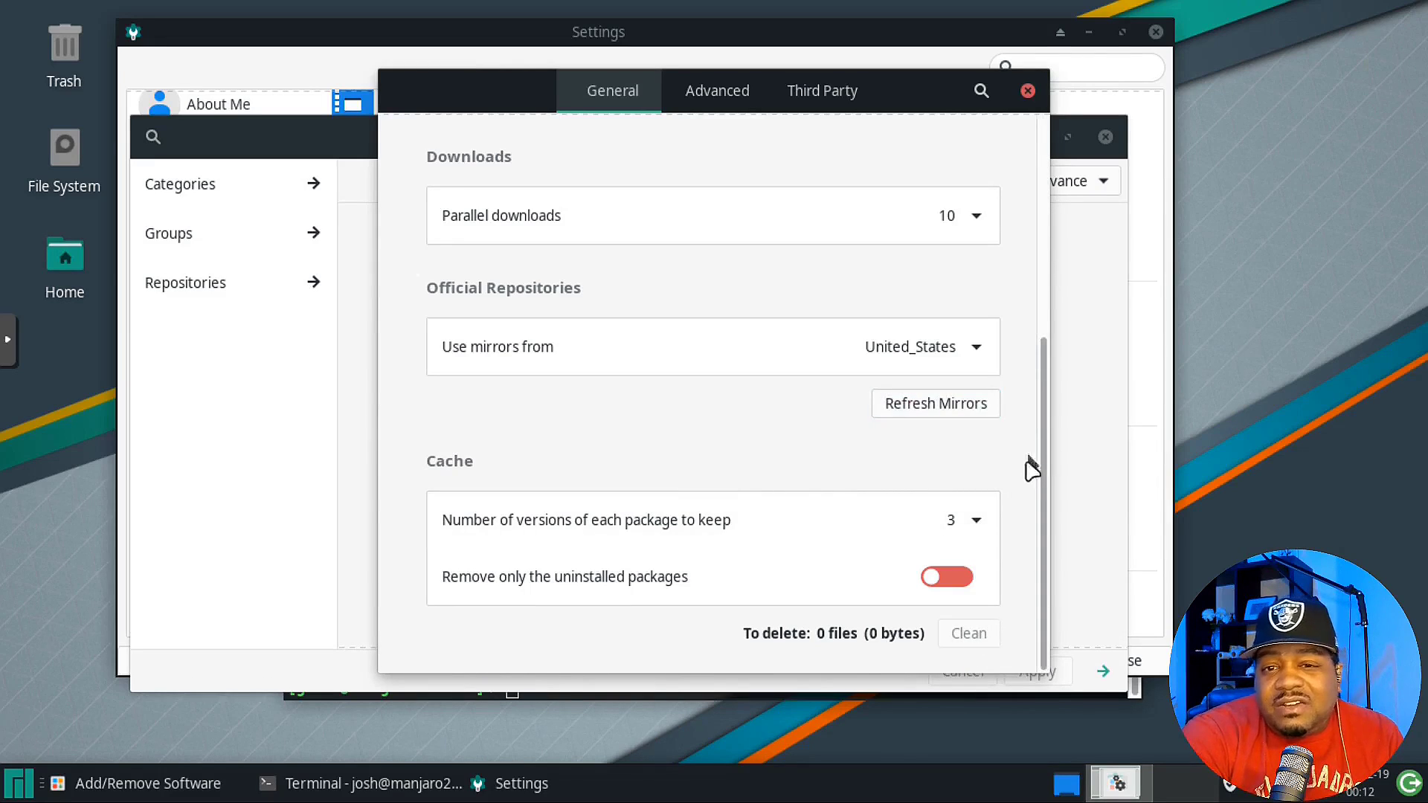
# Review the advanced preferences, then enable AUR support in the third-party preferences
pyautogui.scroll(5, 1020, 479)
pyautogui.click(717, 94)
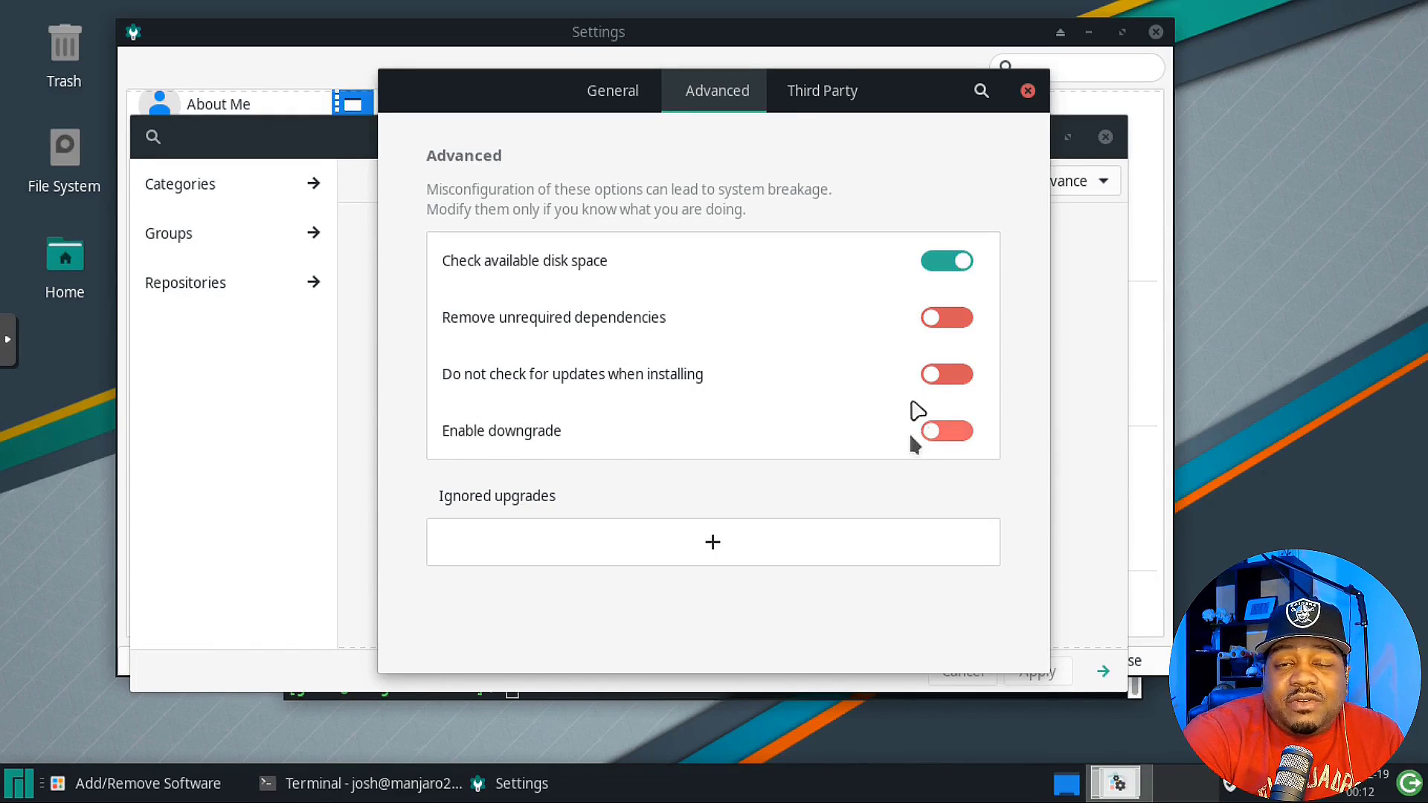
pyautogui.click(813, 105)
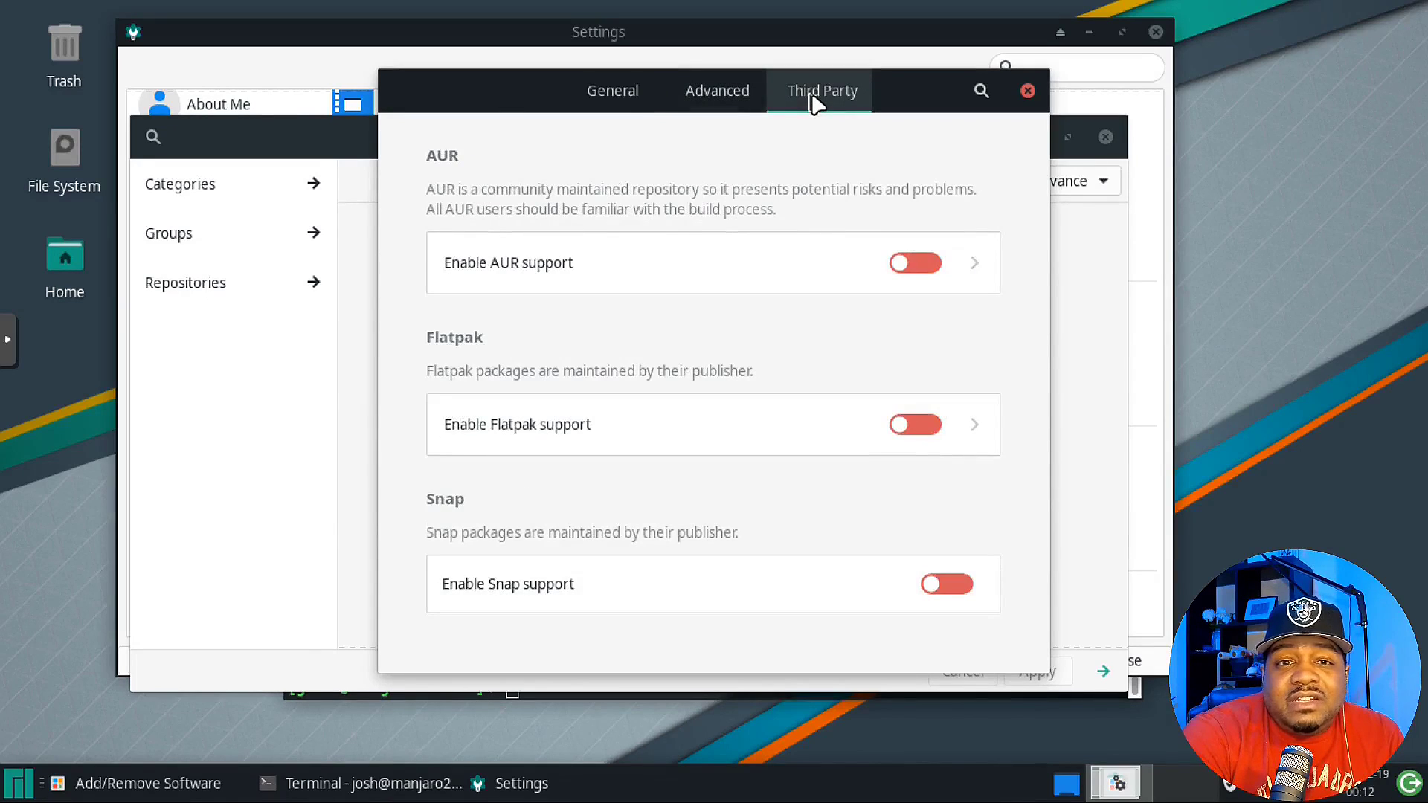
pyautogui.click(909, 264)
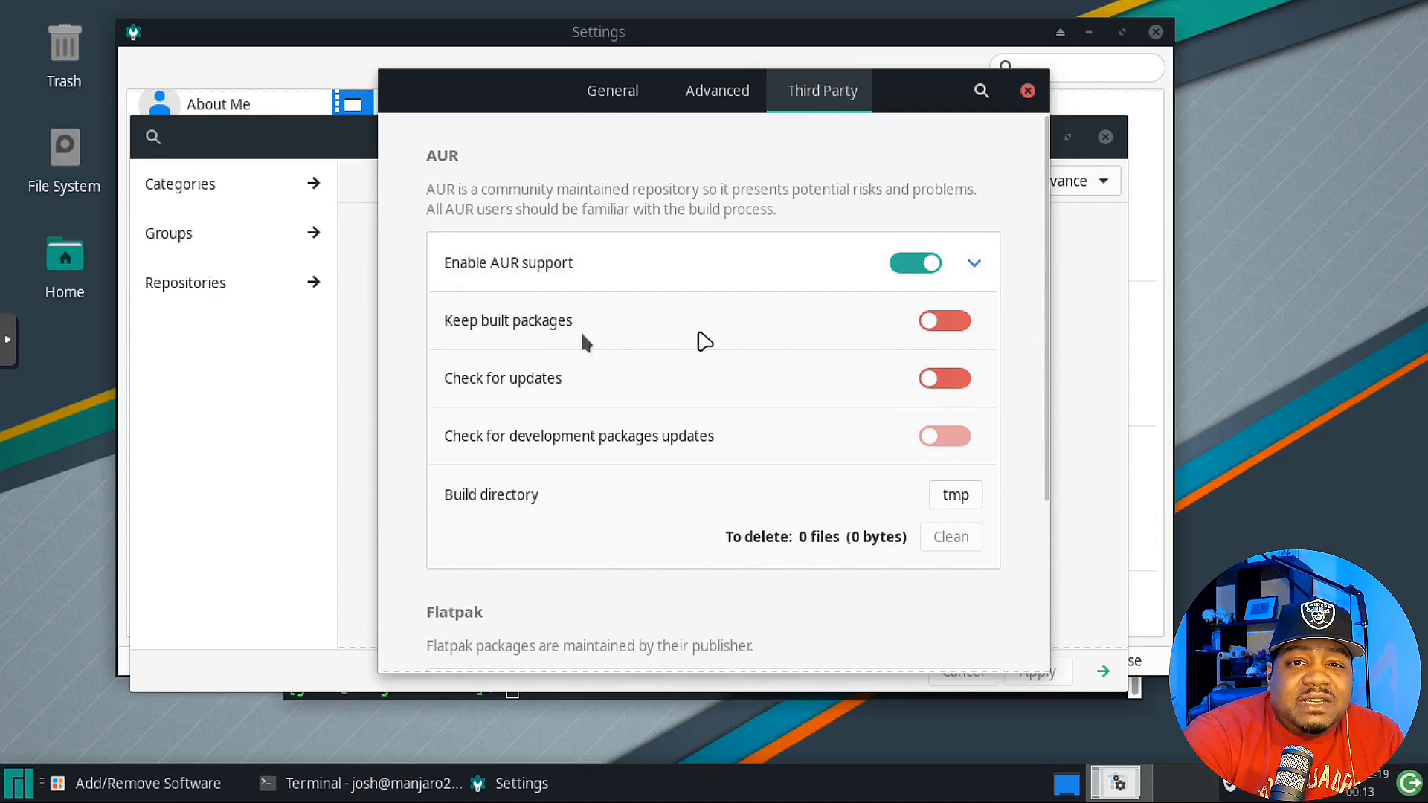
# Turn the AUR update check on and back off
pyautogui.click(959, 391)
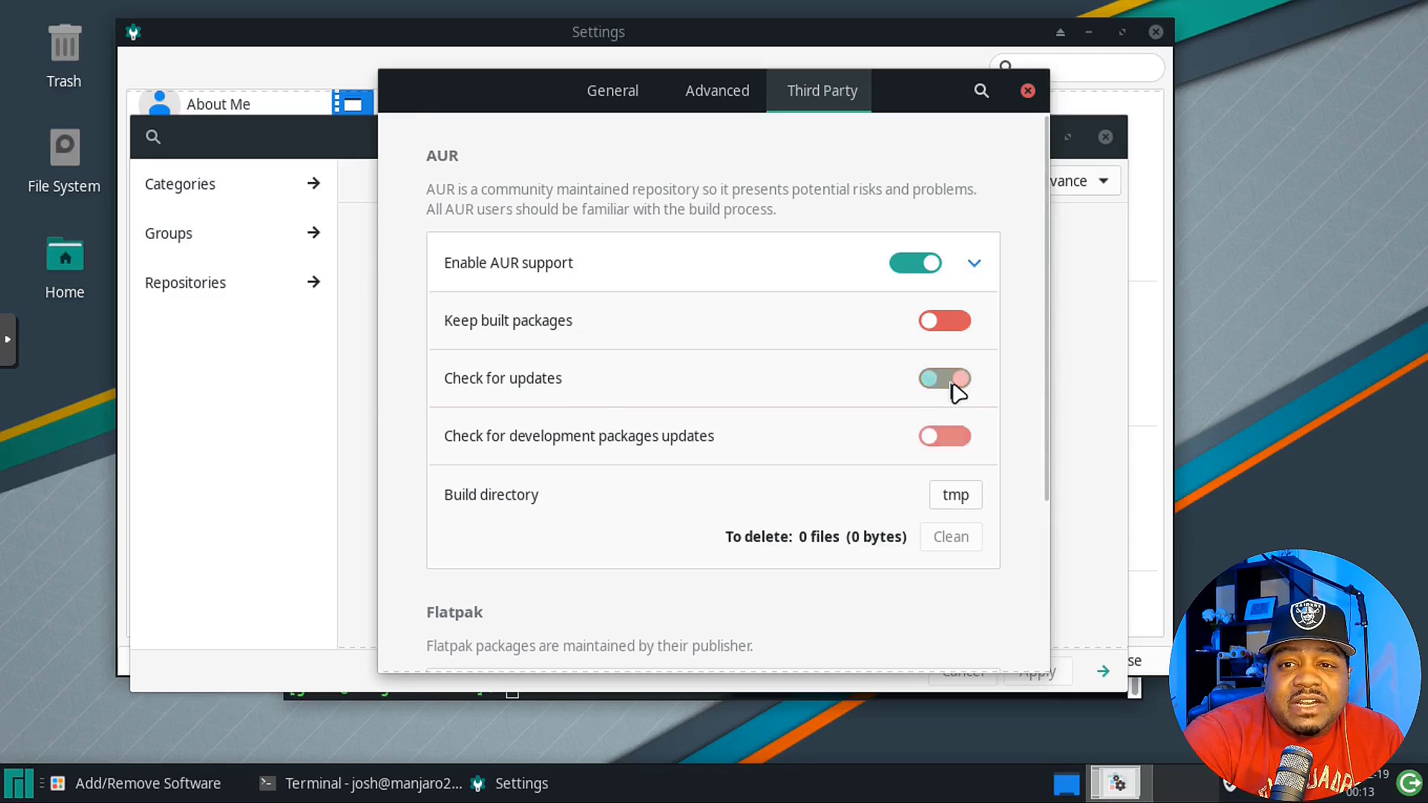
pyautogui.click(952, 385)
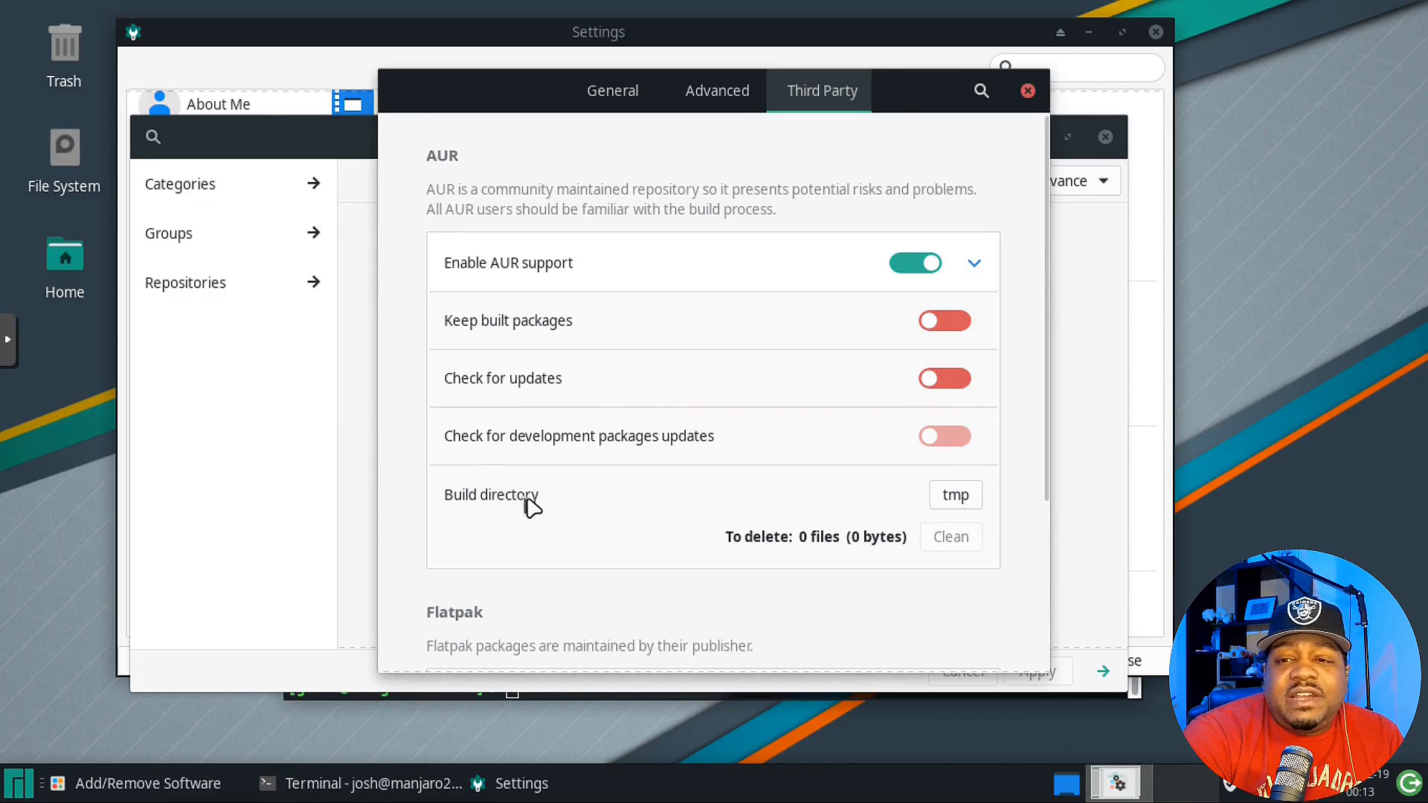
# View the folder selection for the AUR build directory without choosing another folder, then close the preferences
pyautogui.click(958, 496)
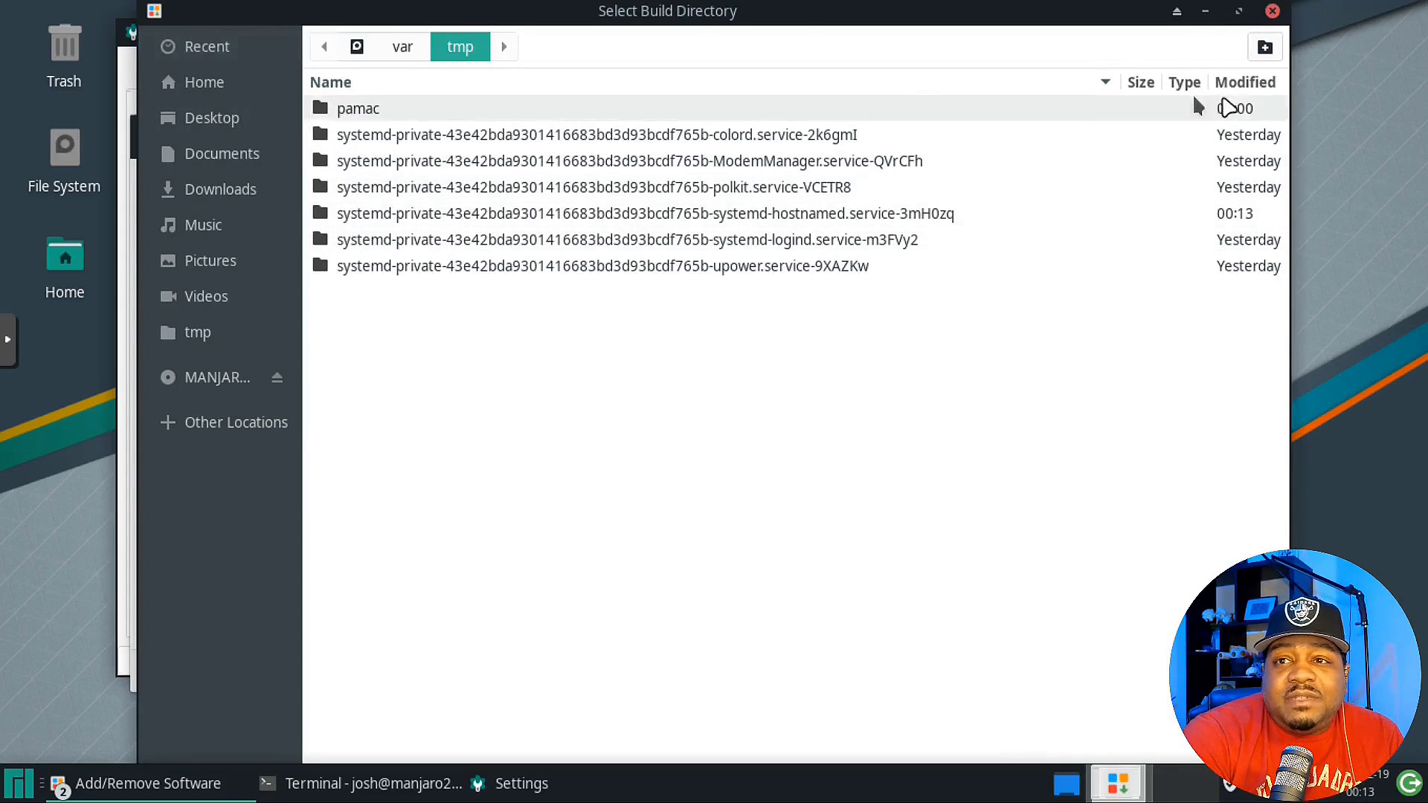
pyautogui.click(1272, 11)
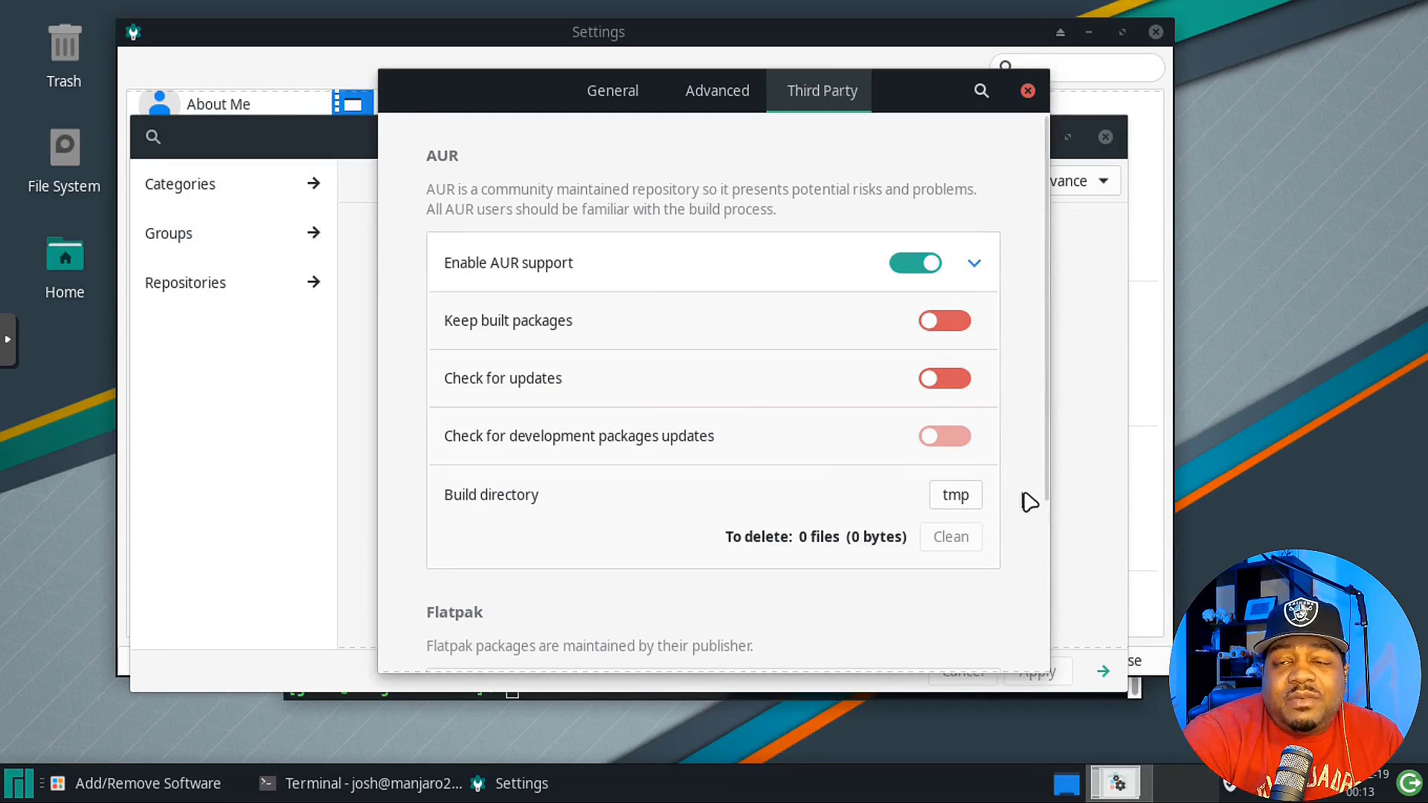
pyautogui.click(1028, 91)
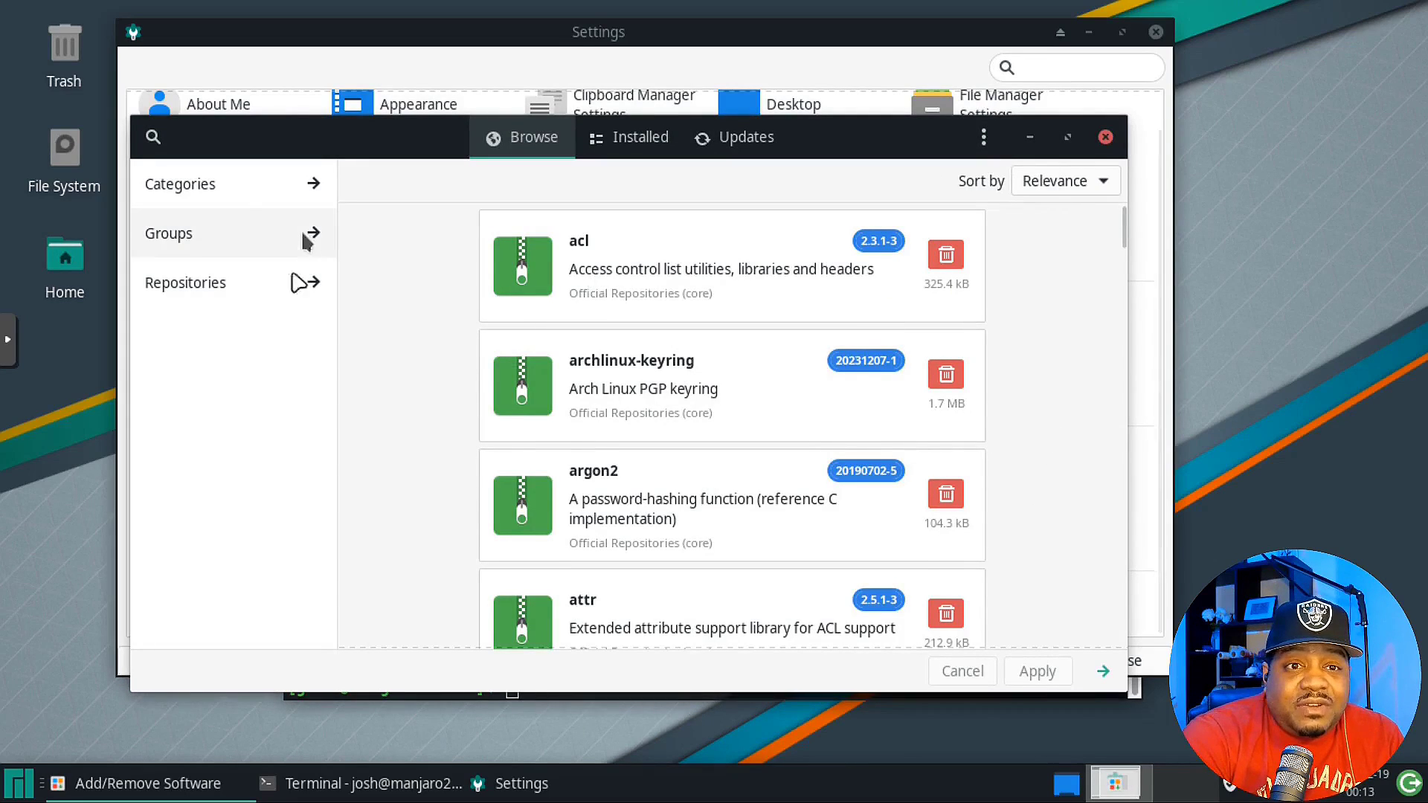
# Check the list of repositories in the package browser, then close Add/Remove Software
pyautogui.click(238, 286)
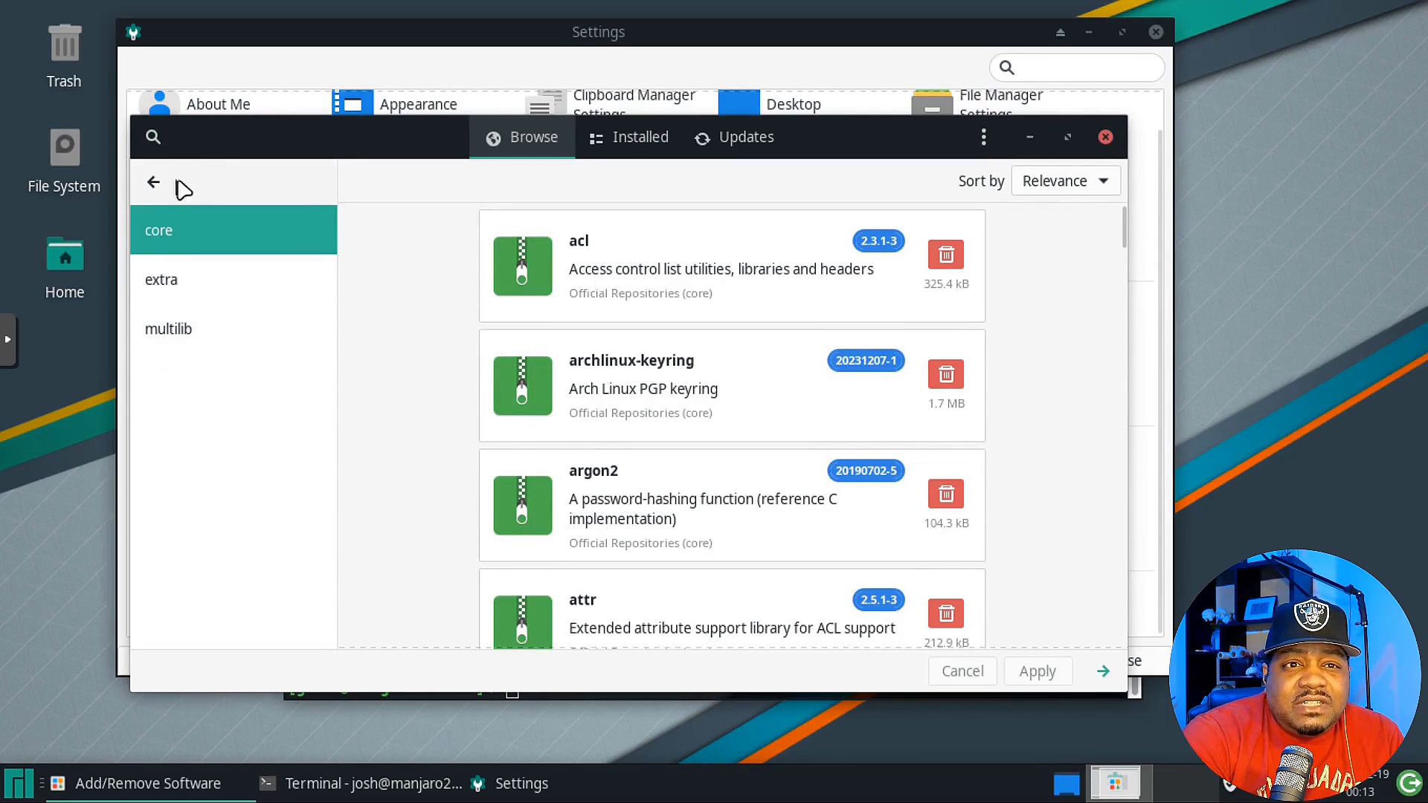
pyautogui.click(153, 181)
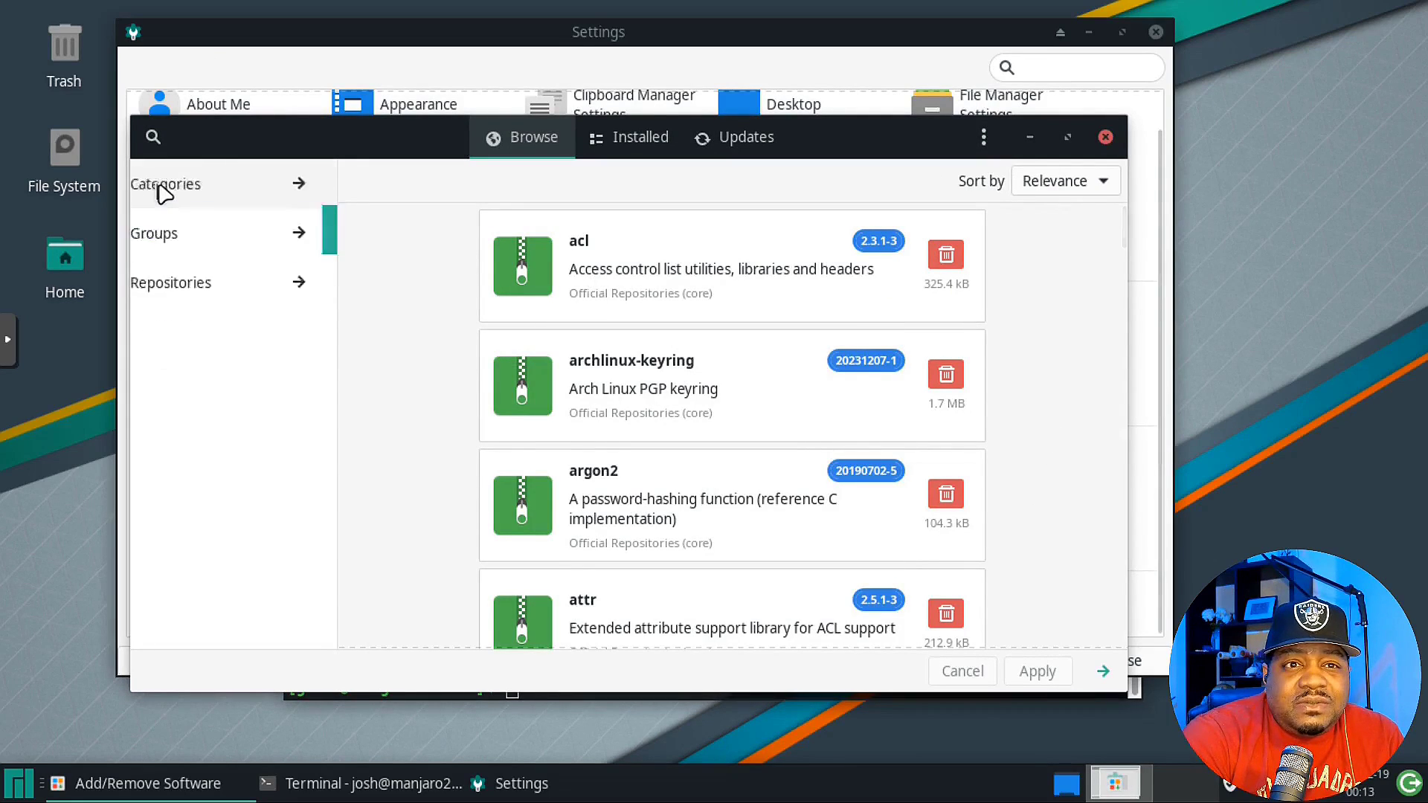
pyautogui.click(1106, 137)
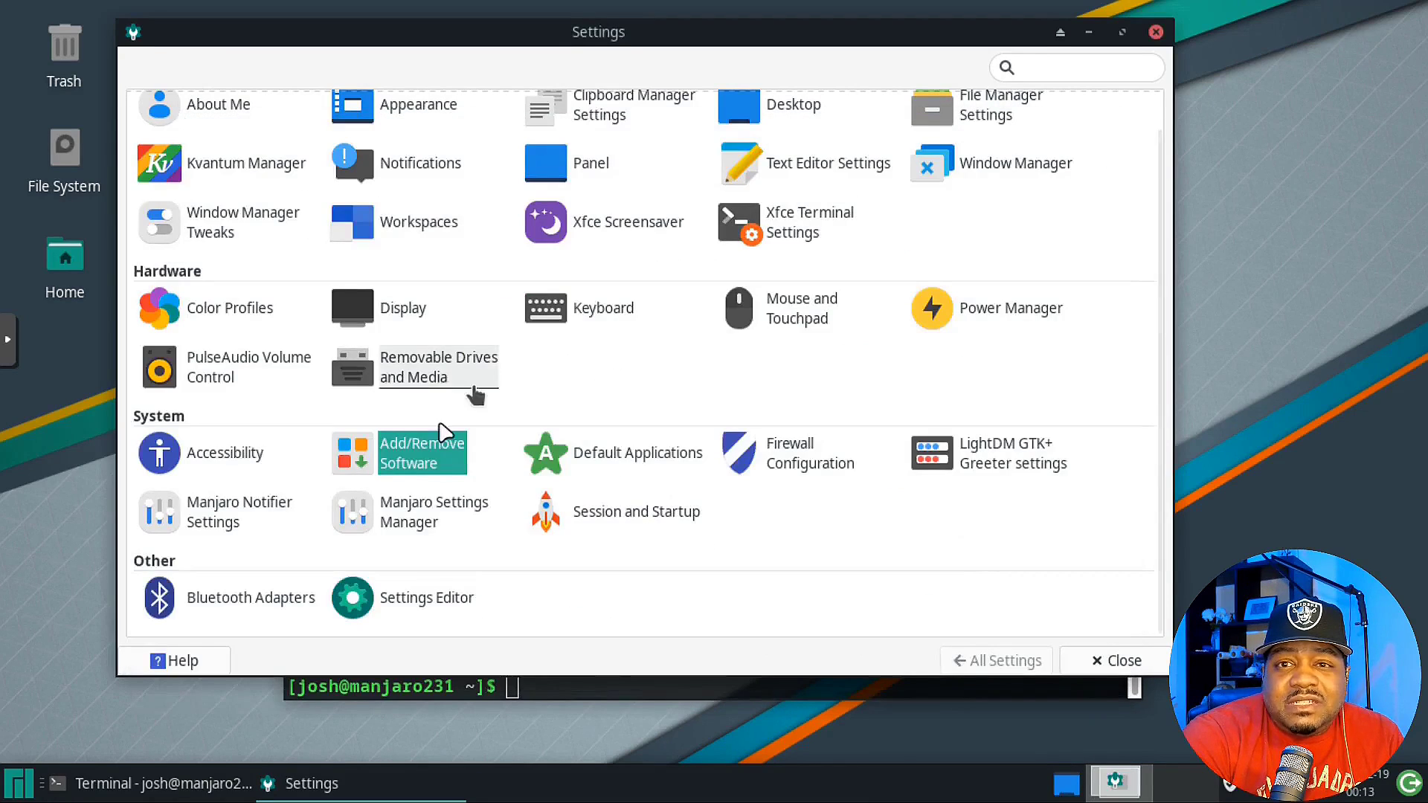
# Reopen Add/Remove Software to check the repository list again, then close it and the Settings window
pyautogui.click(422, 467)
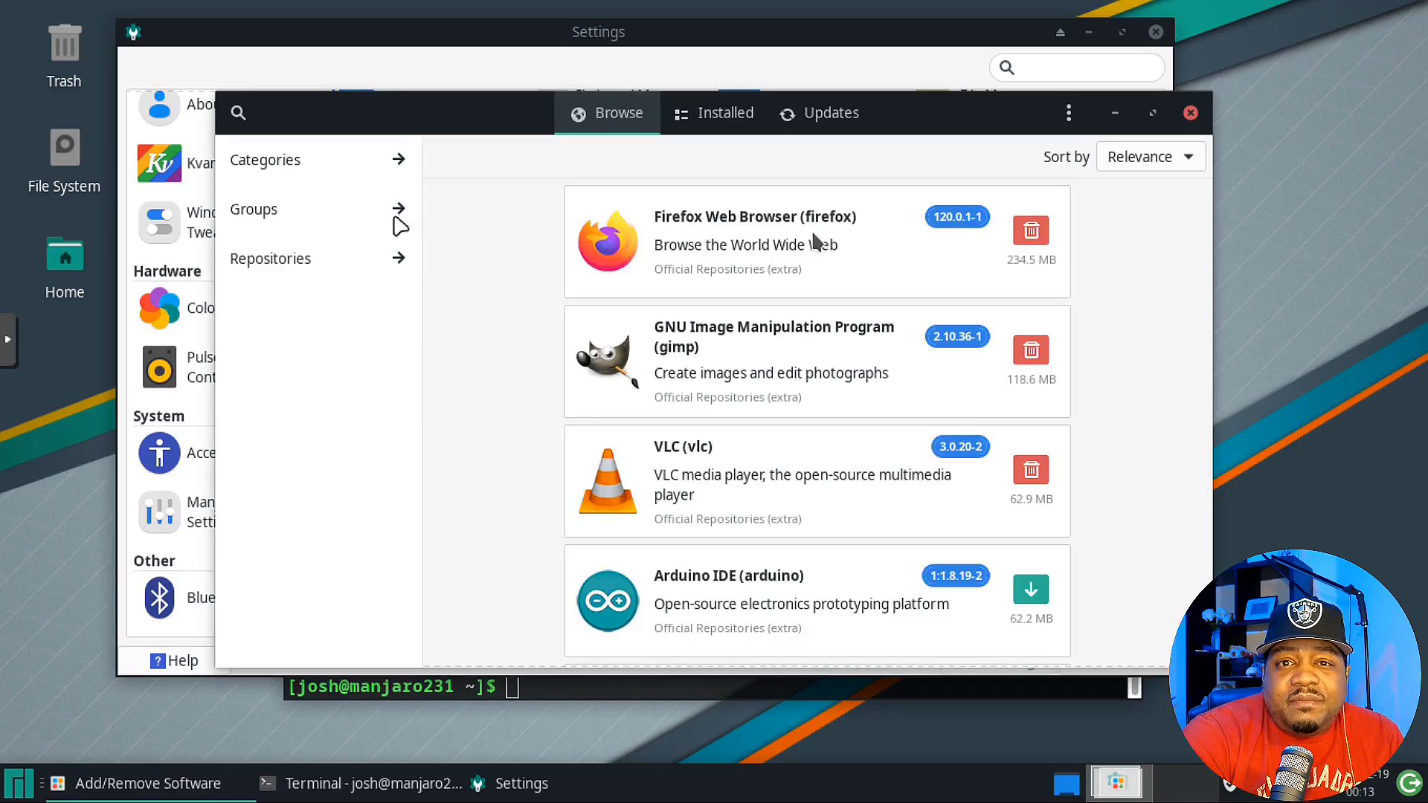
pyautogui.click(332, 275)
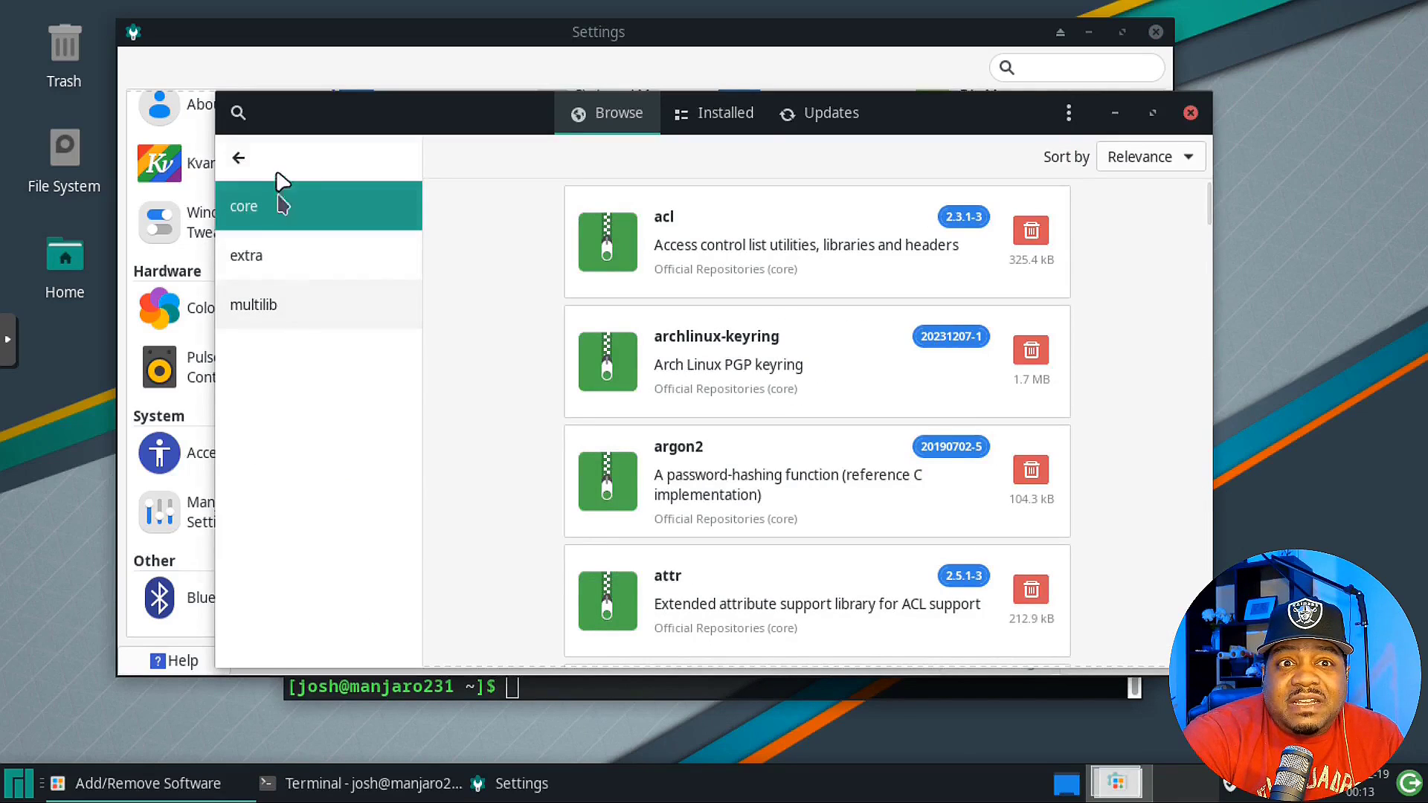
pyautogui.click(238, 158)
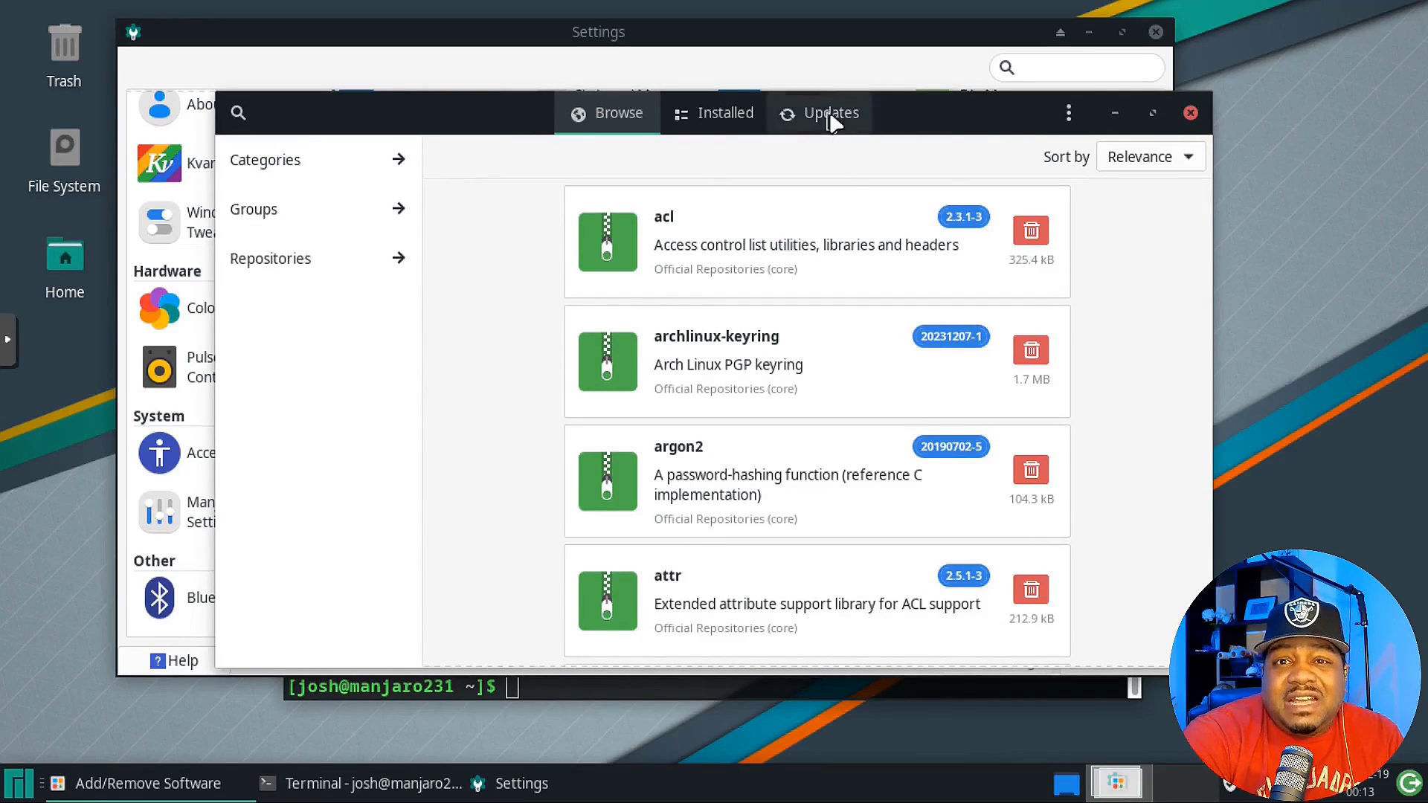
pyautogui.click(1190, 114)
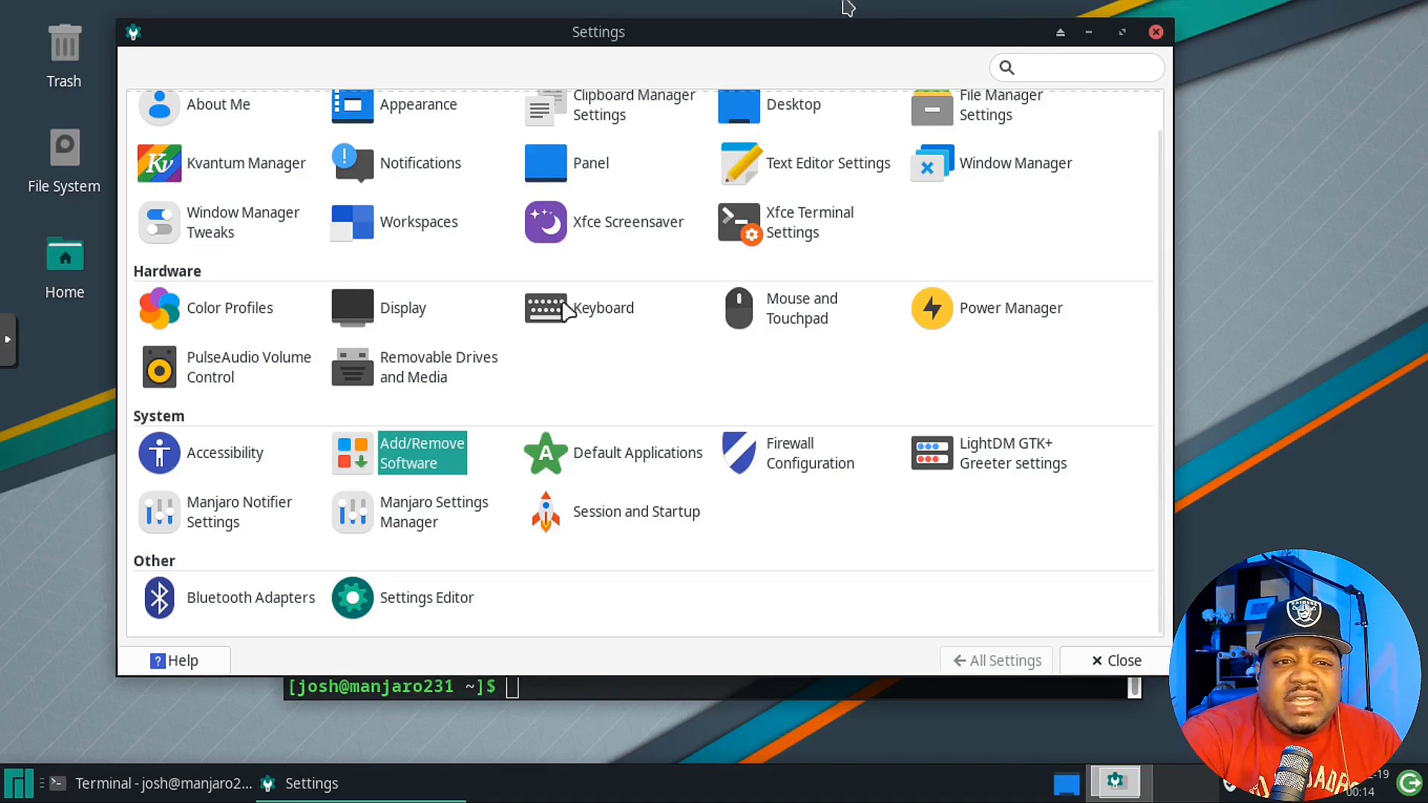
pyautogui.click(1123, 666)
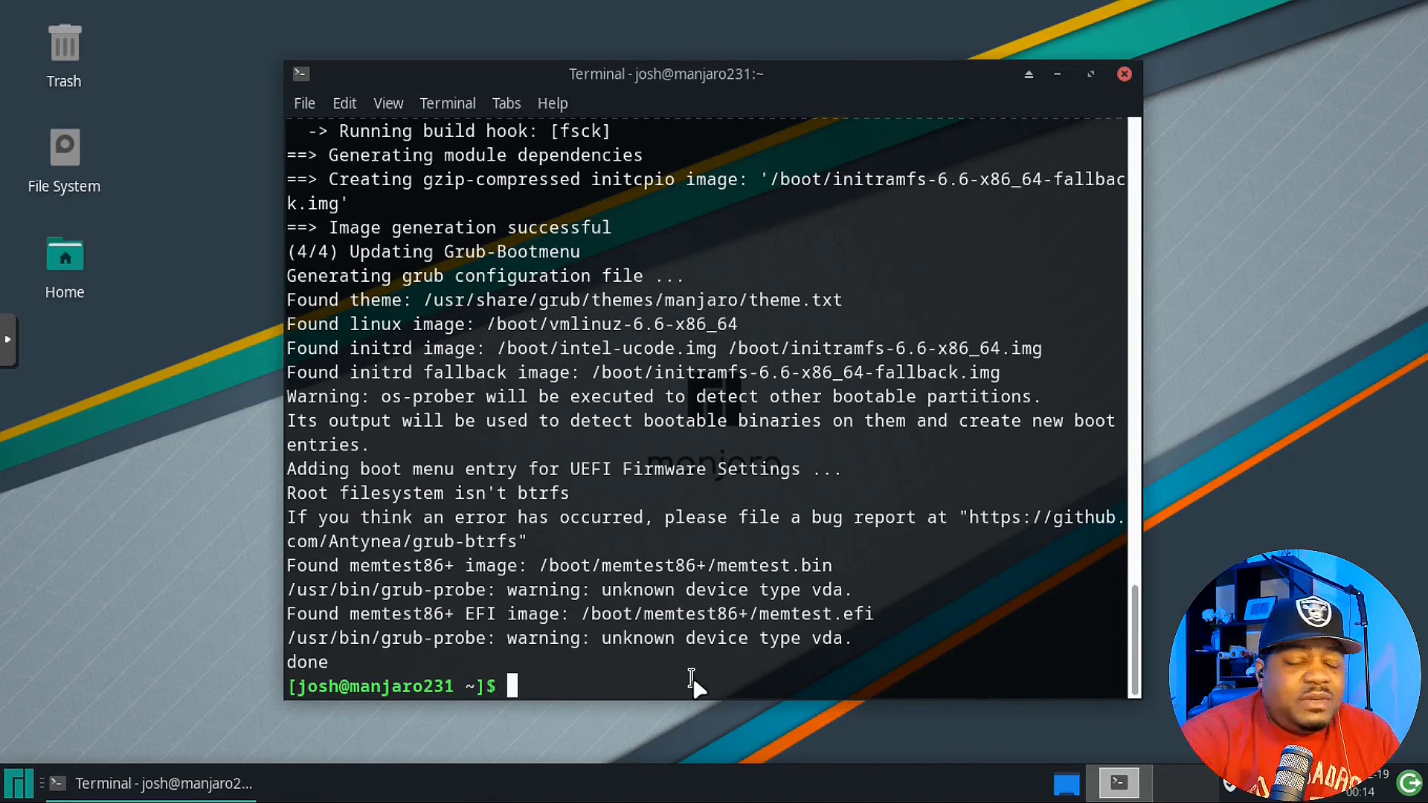
# Run htop in the terminal to examine CPU and memory usage, then quit it
pyautogui.write('htop')
pyautogui.press('Return')
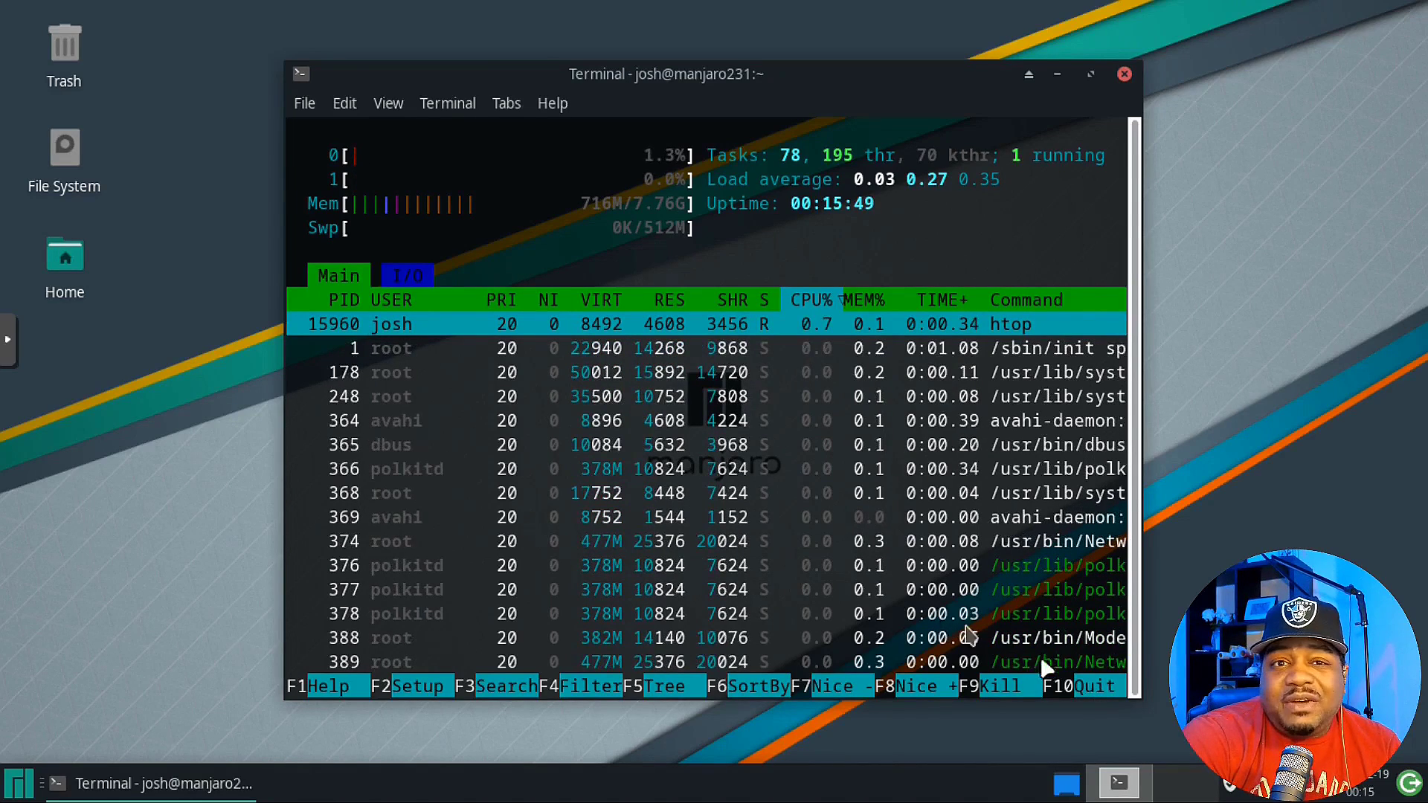
pyautogui.click(1090, 684)
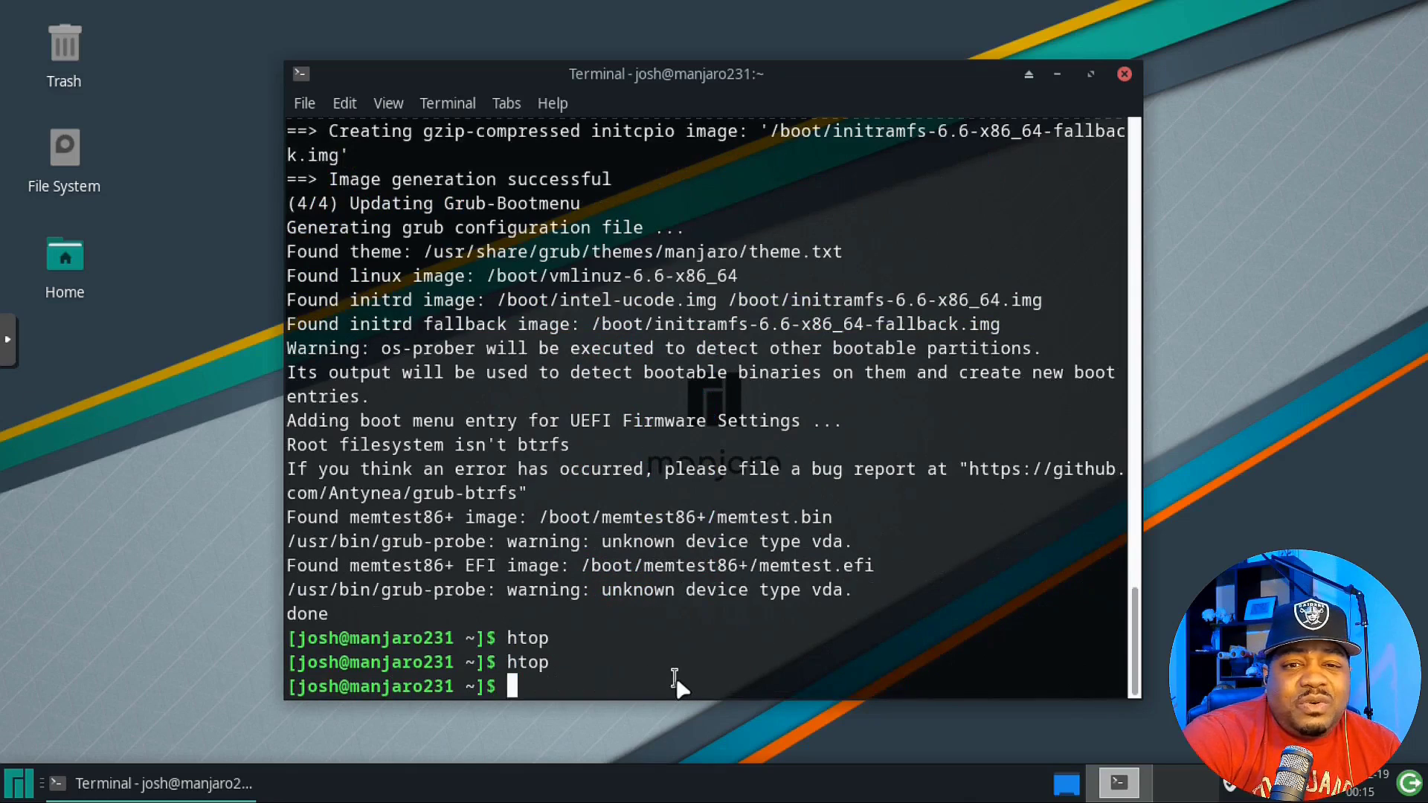
# Try to run neofetch in the terminal
pyautogui.write('neofetc')
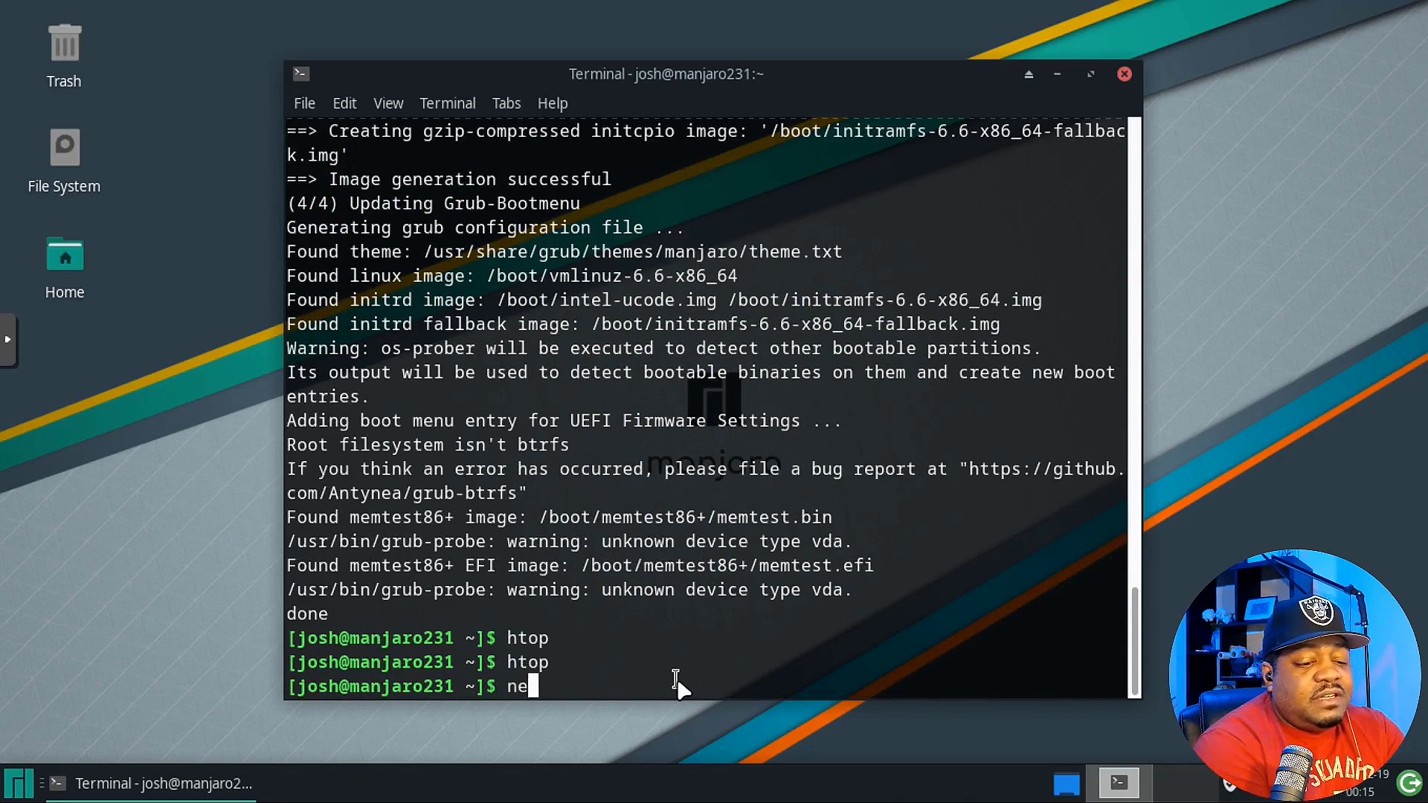
pyautogui.write('h')
pyautogui.press('Return')
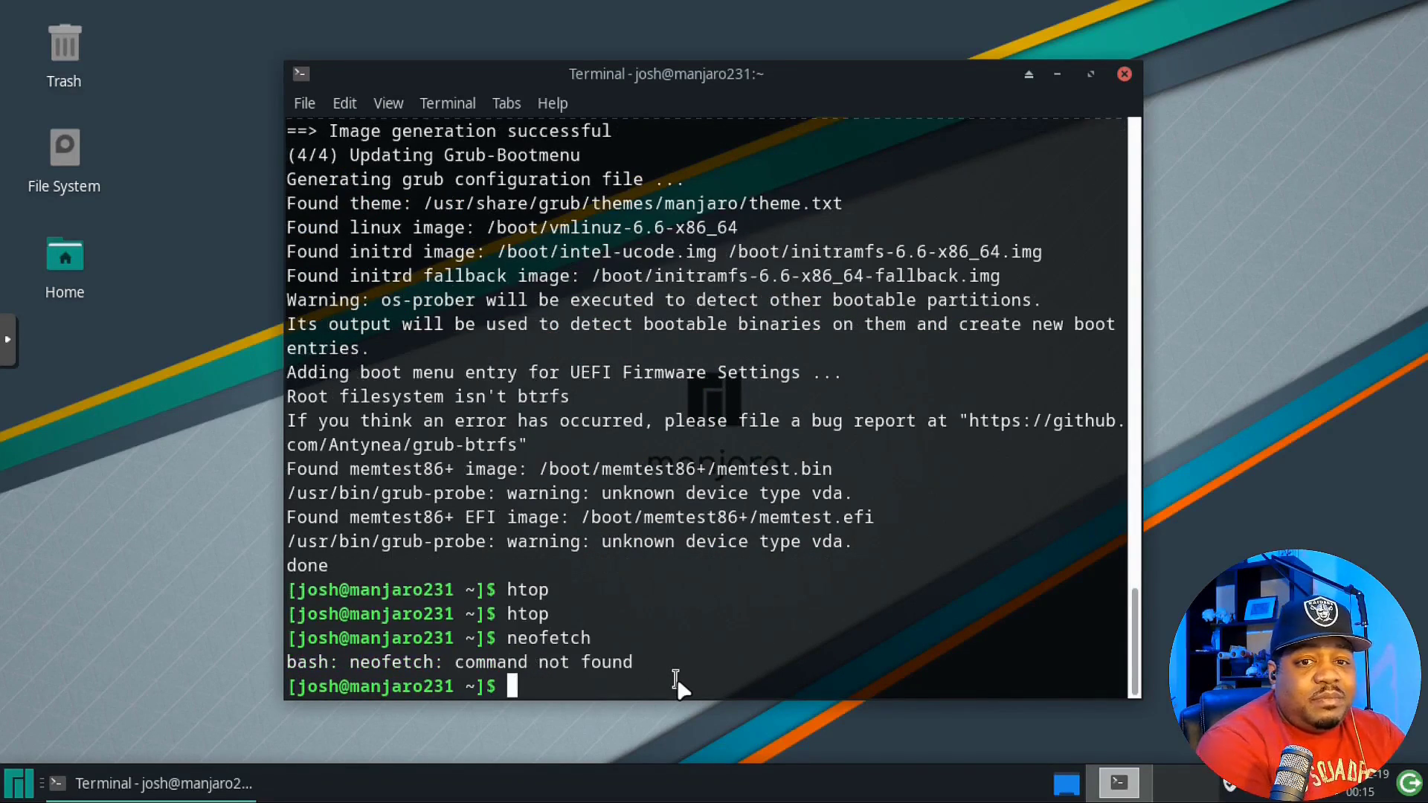
# Clear the terminal and install neofetch with "sudo pacman -S neofetch", answering y to proceed
pyautogui.hotkey('ctrl', 'l')
pyautogui.write('sudo pa')
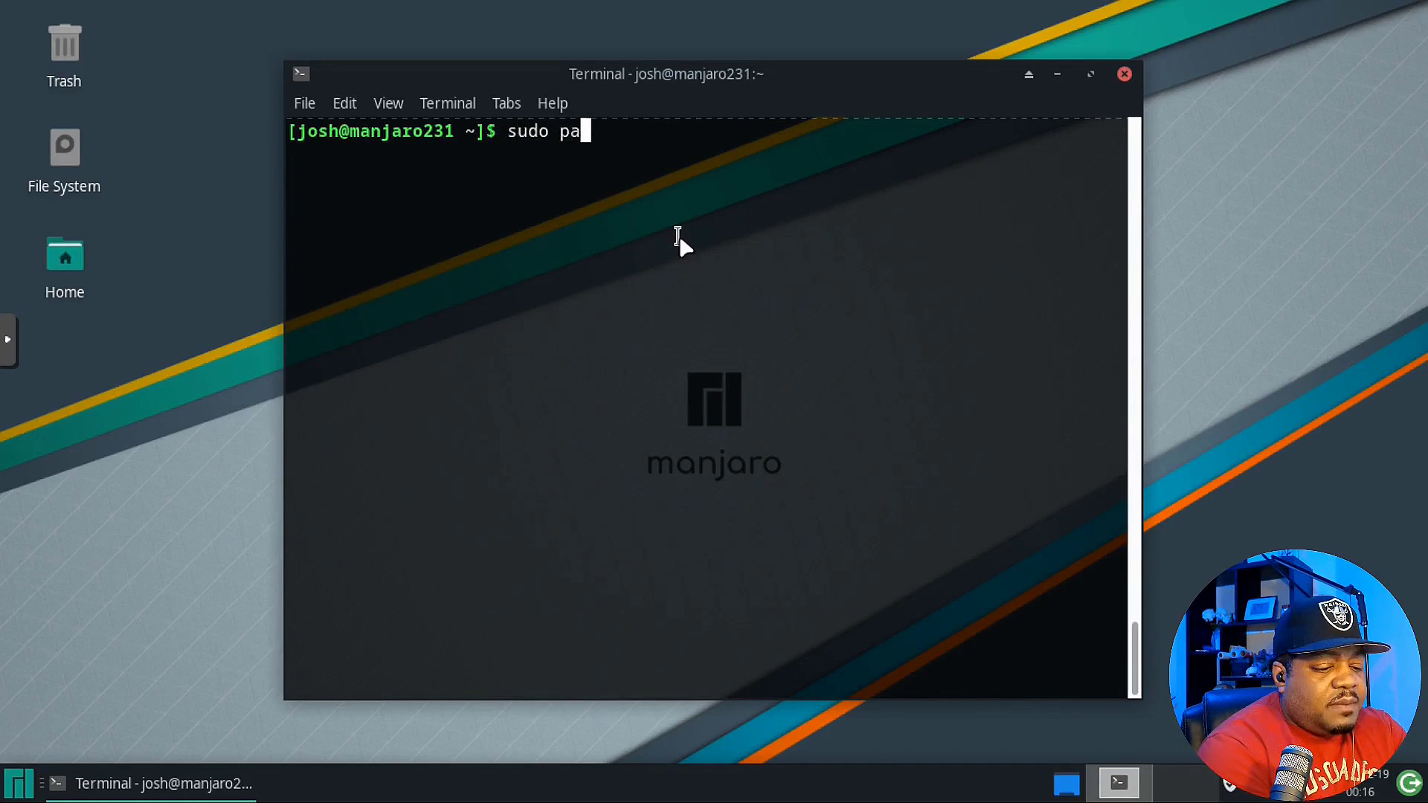
pyautogui.write('cman -S ')
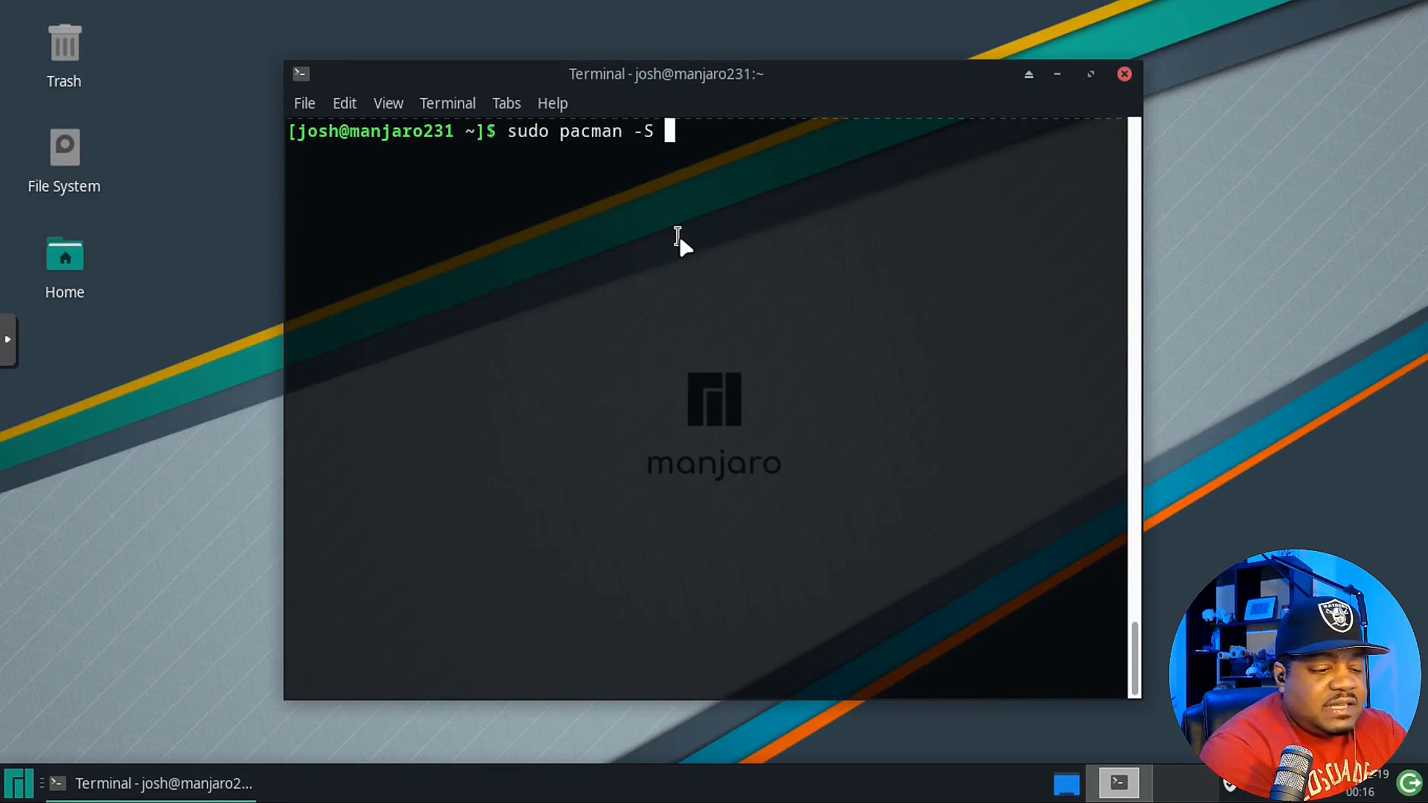
pyautogui.write('neofe')
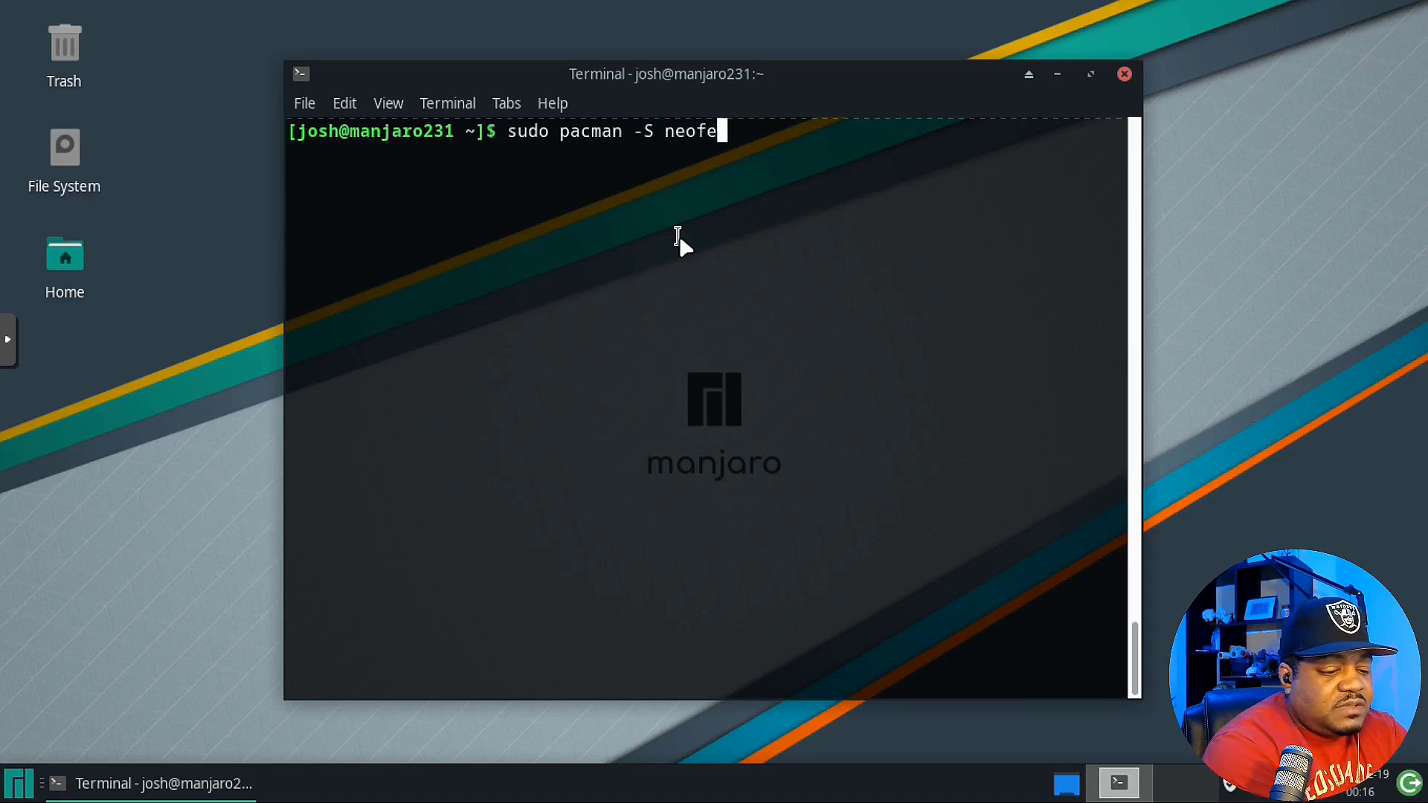
pyautogui.write('tch')
pyautogui.press('Return')
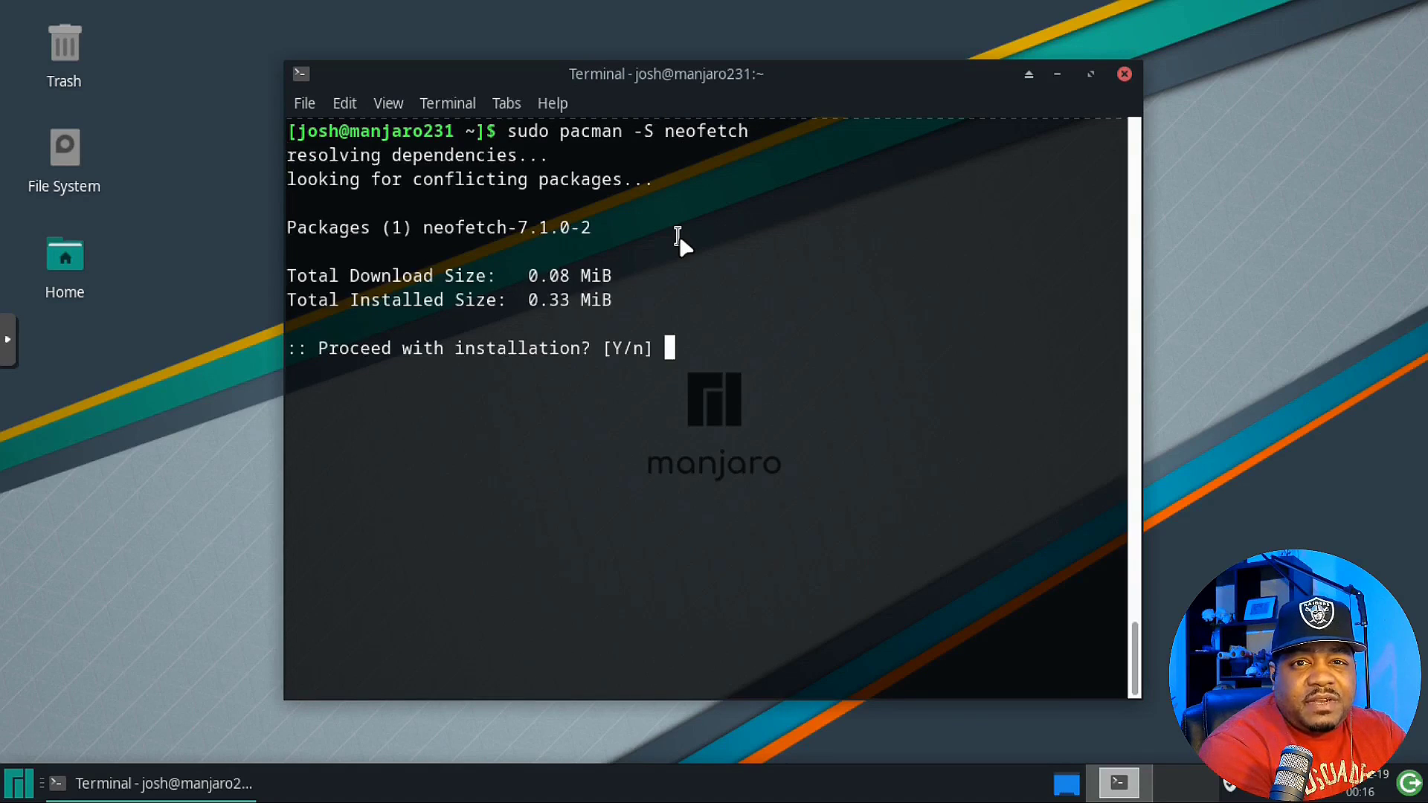
pyautogui.write('y')
pyautogui.press('Return')
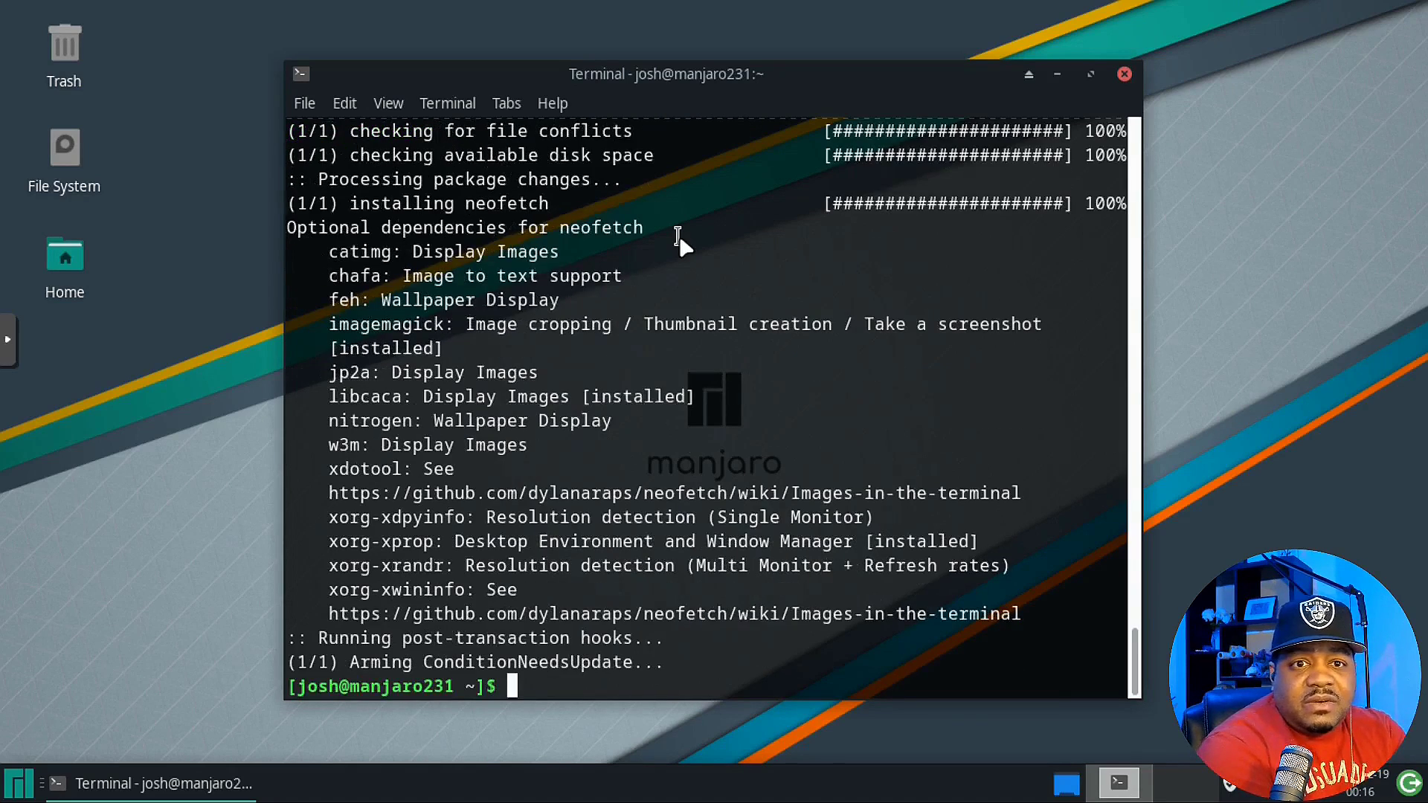
# Run neofetch and examine the system details, highlighting the desktop environment line and the terminal font value
pyautogui.write('neo')
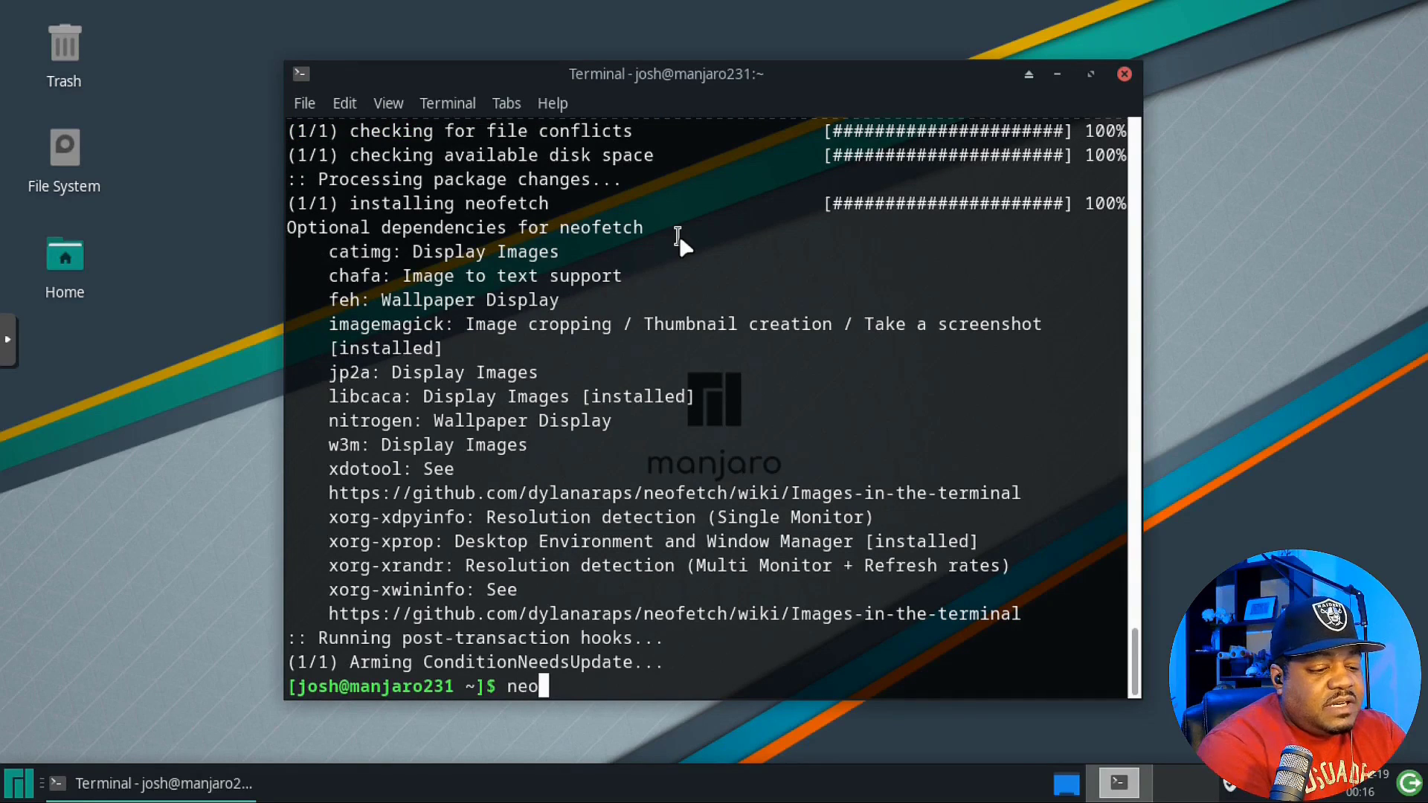
pyautogui.write('fetch')
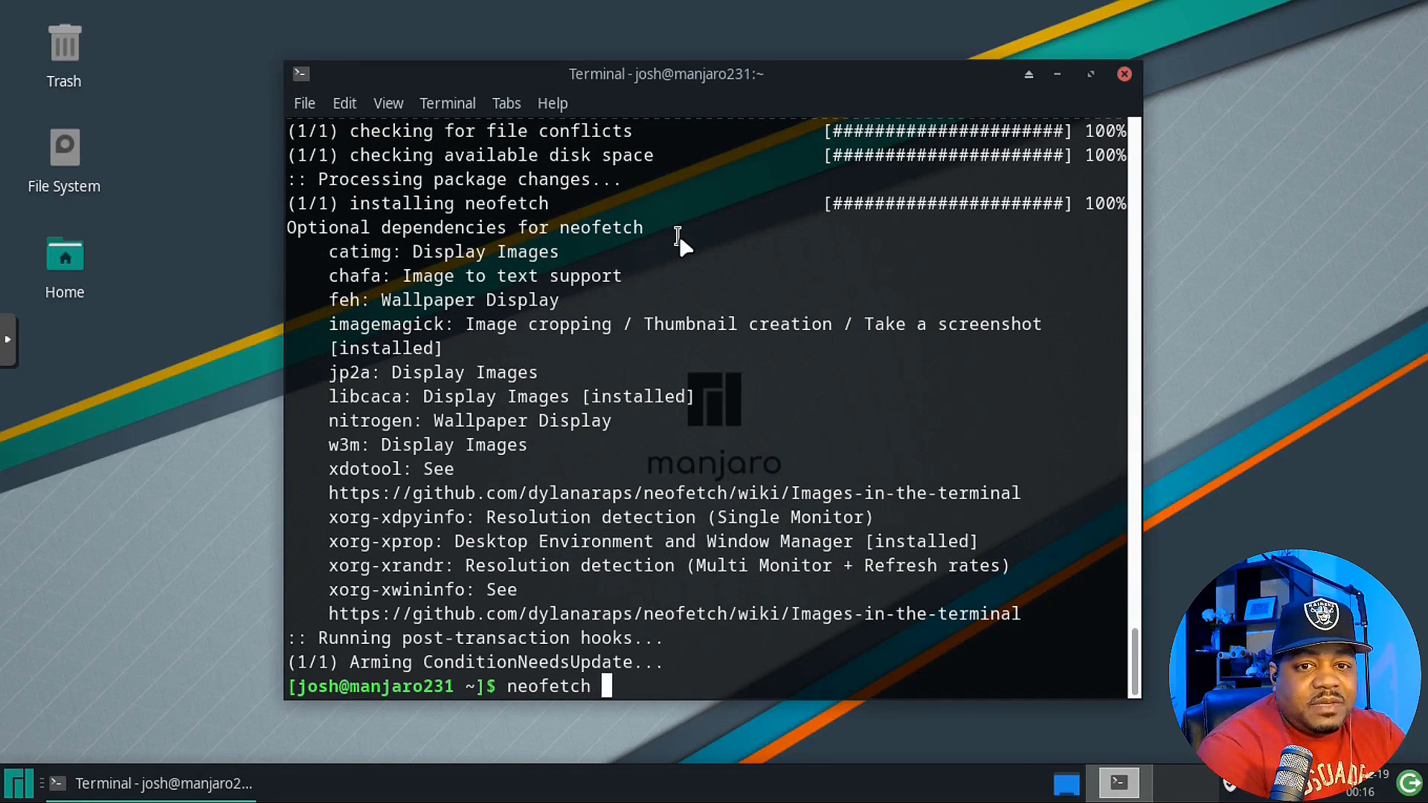
pyautogui.press('Return')
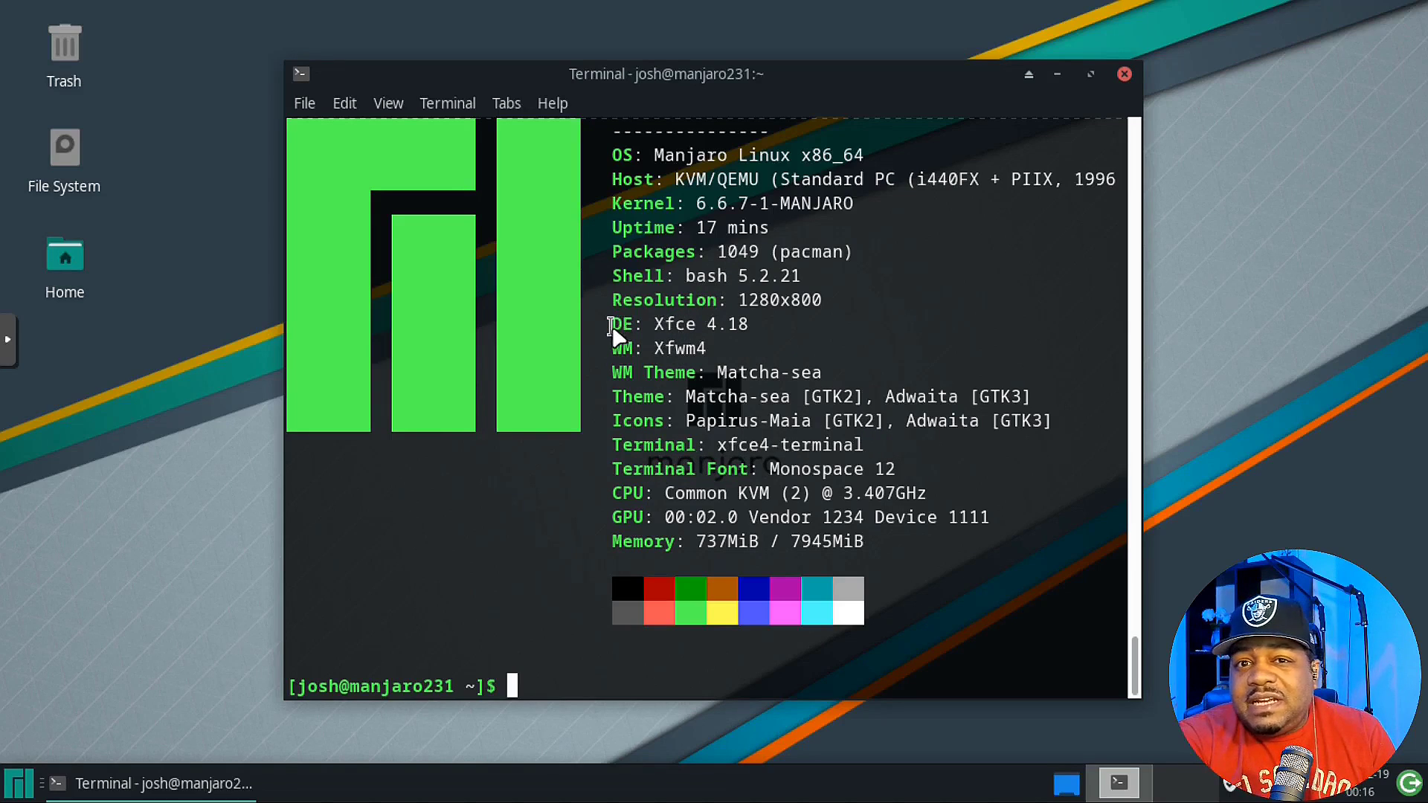
pyautogui.moveTo(612, 325); pyautogui.dragTo(737, 325)
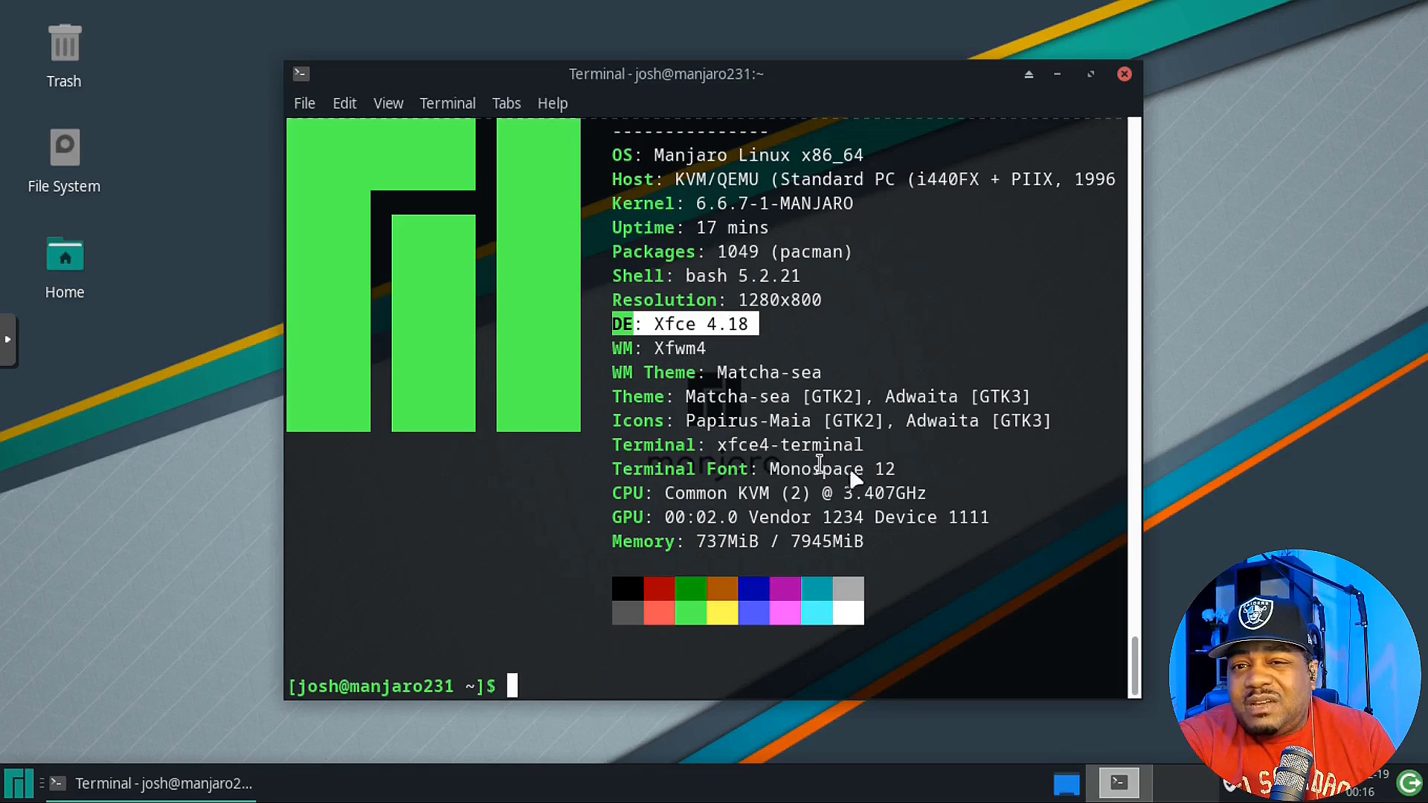
pyautogui.moveTo(897, 470); pyautogui.dragTo(768, 472)
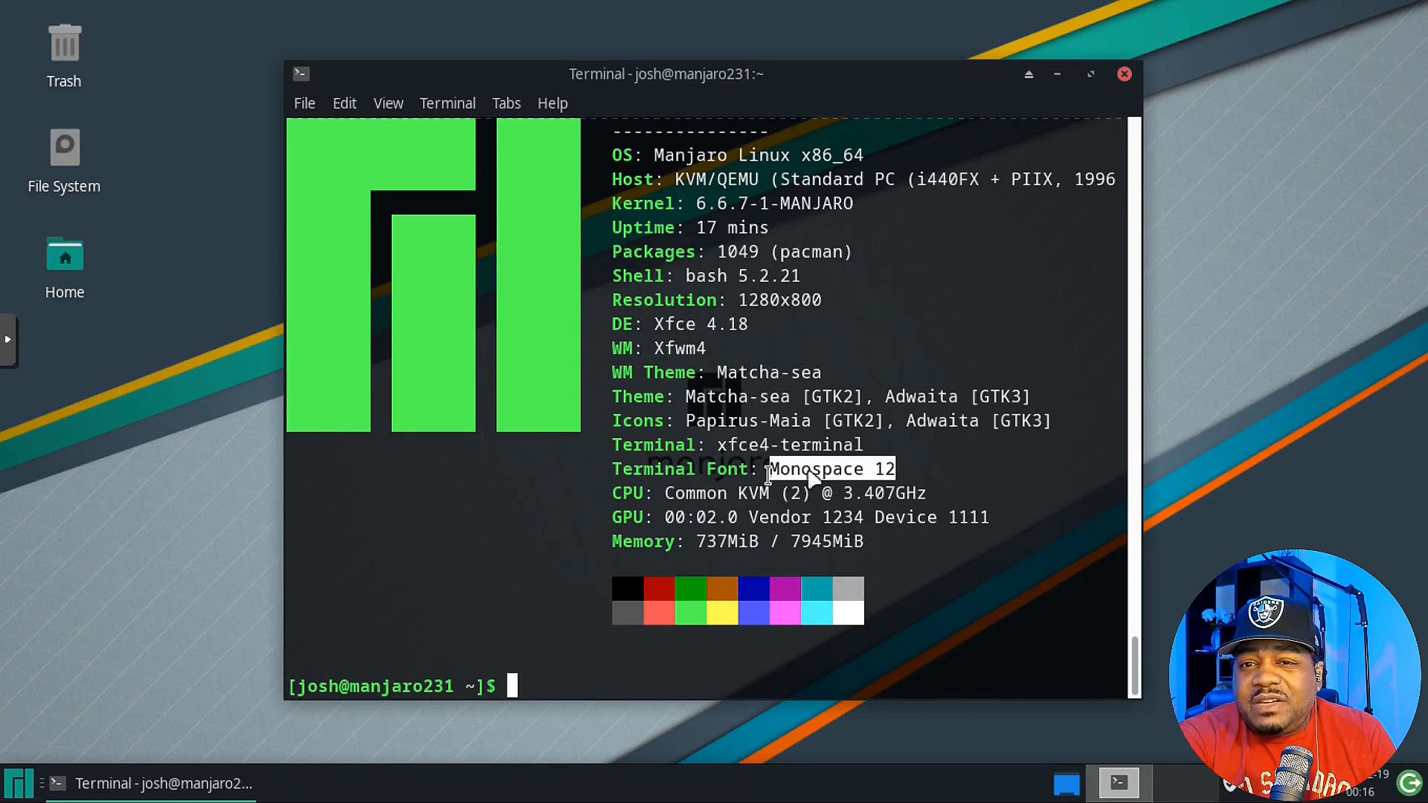